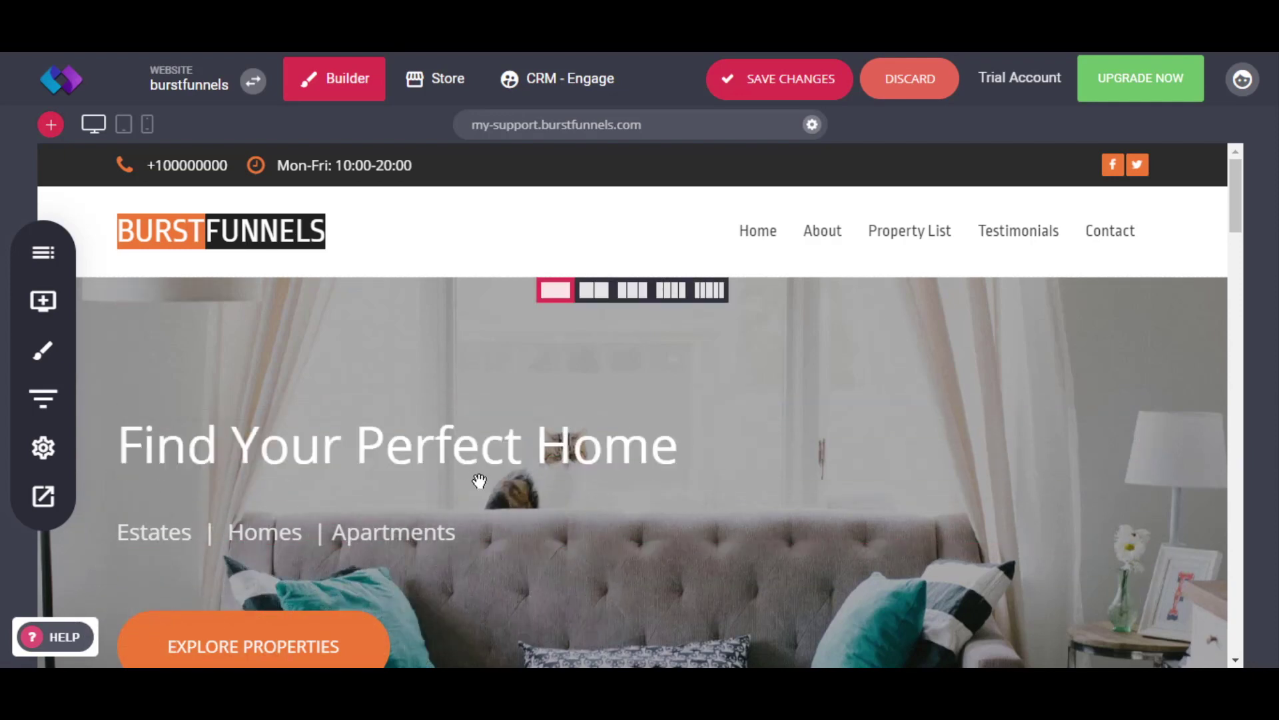
Move the "Estates | Homes | Apartments" line below the EXPLORE PROPERTIES button, and return it above the button
scroll(479, 480, "down", 4)
scroll(564, 524, "down", 4)
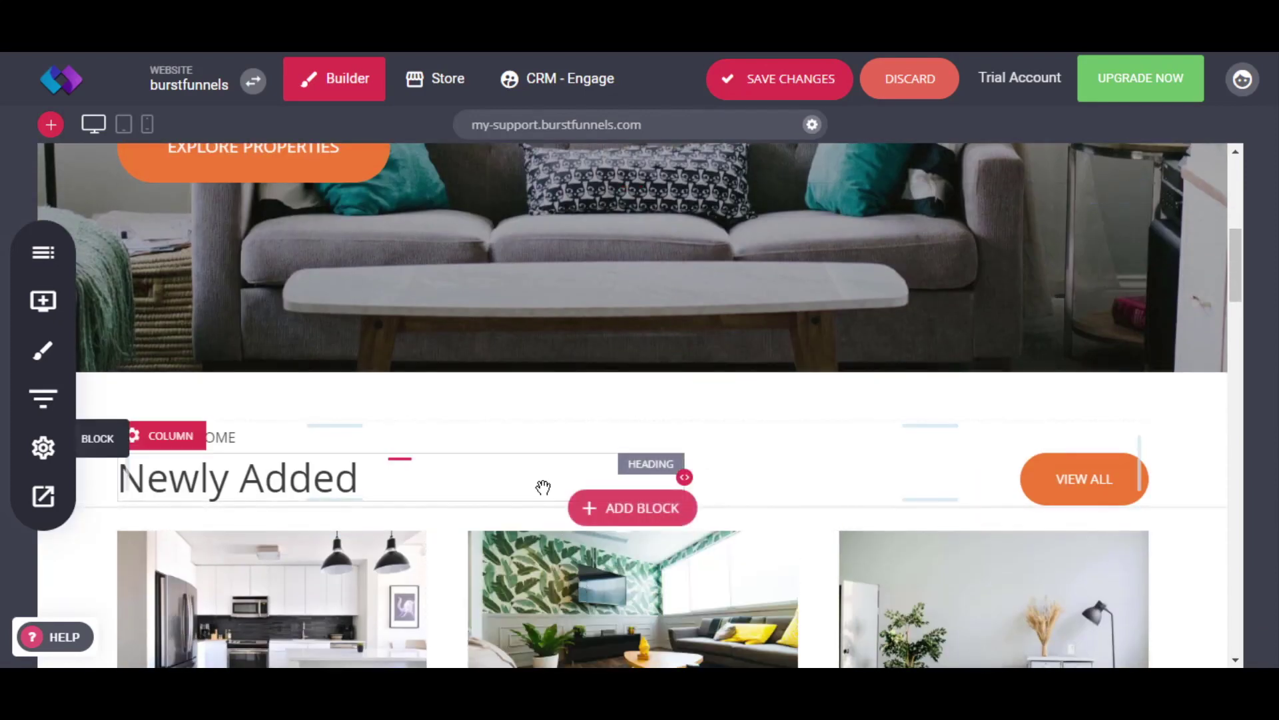
scroll(543, 486, "up", 4)
left_click_drag(409, 296, 368, 480)
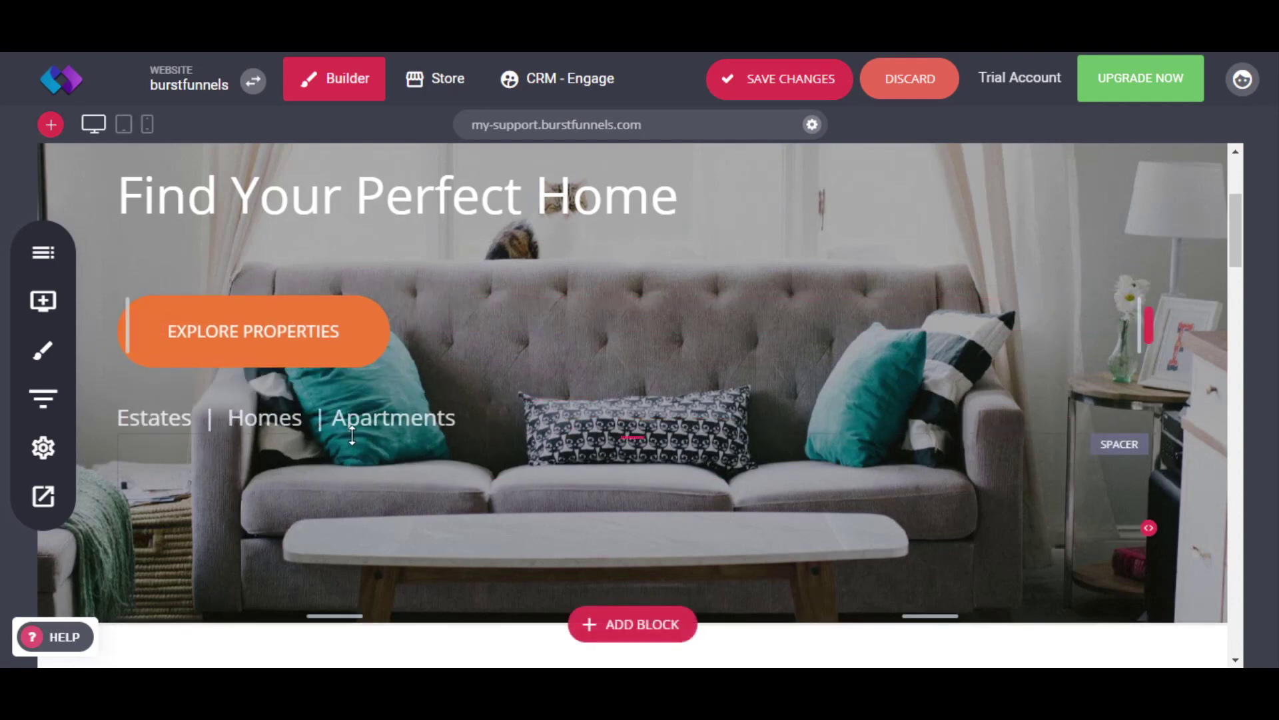
left_click_drag(358, 433, 396, 290)
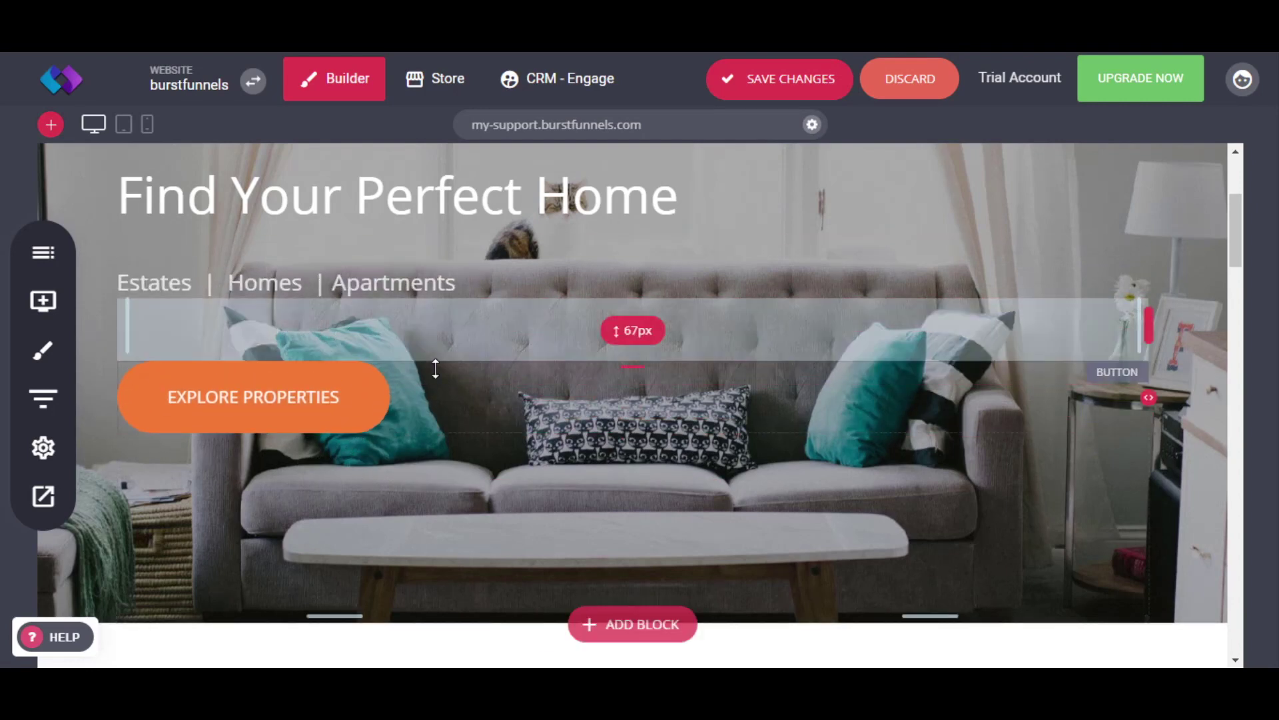
Move an element of the middle property card in the Newly Added section down within its column, and move it back up
scroll(436, 369, "up", 2)
scroll(436, 368, "up", 1)
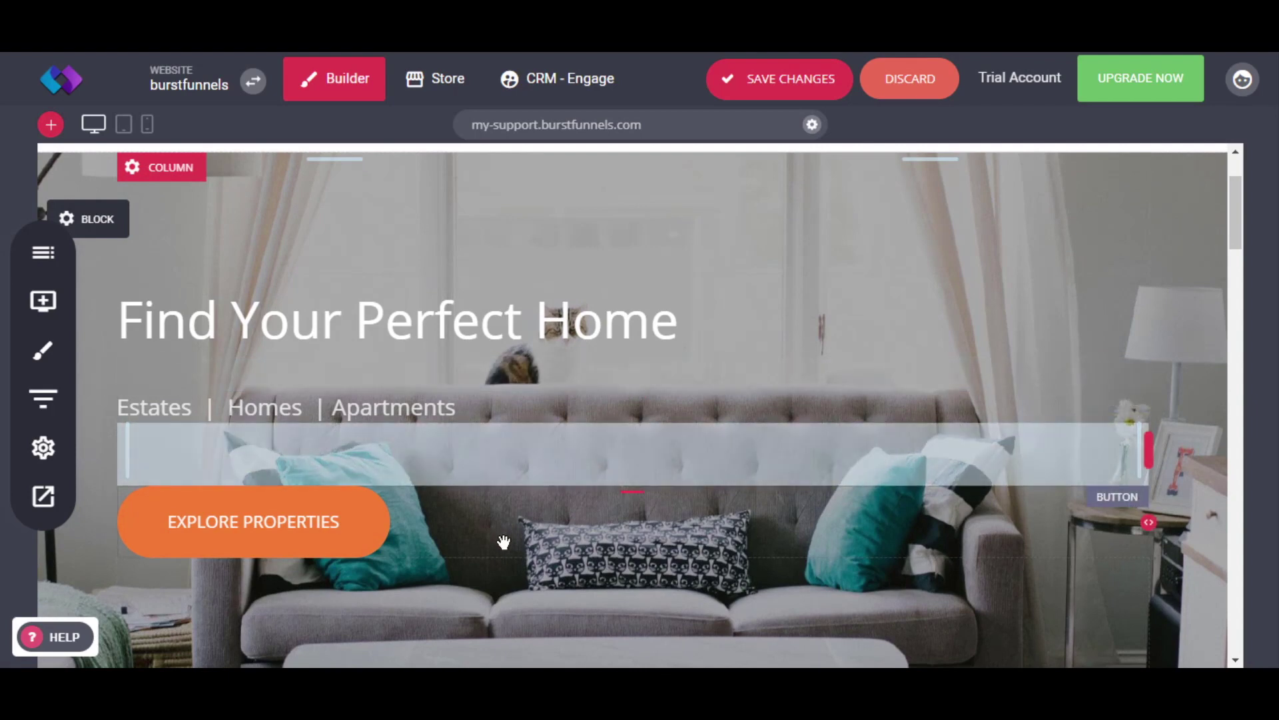
scroll(440, 462, "down", 10)
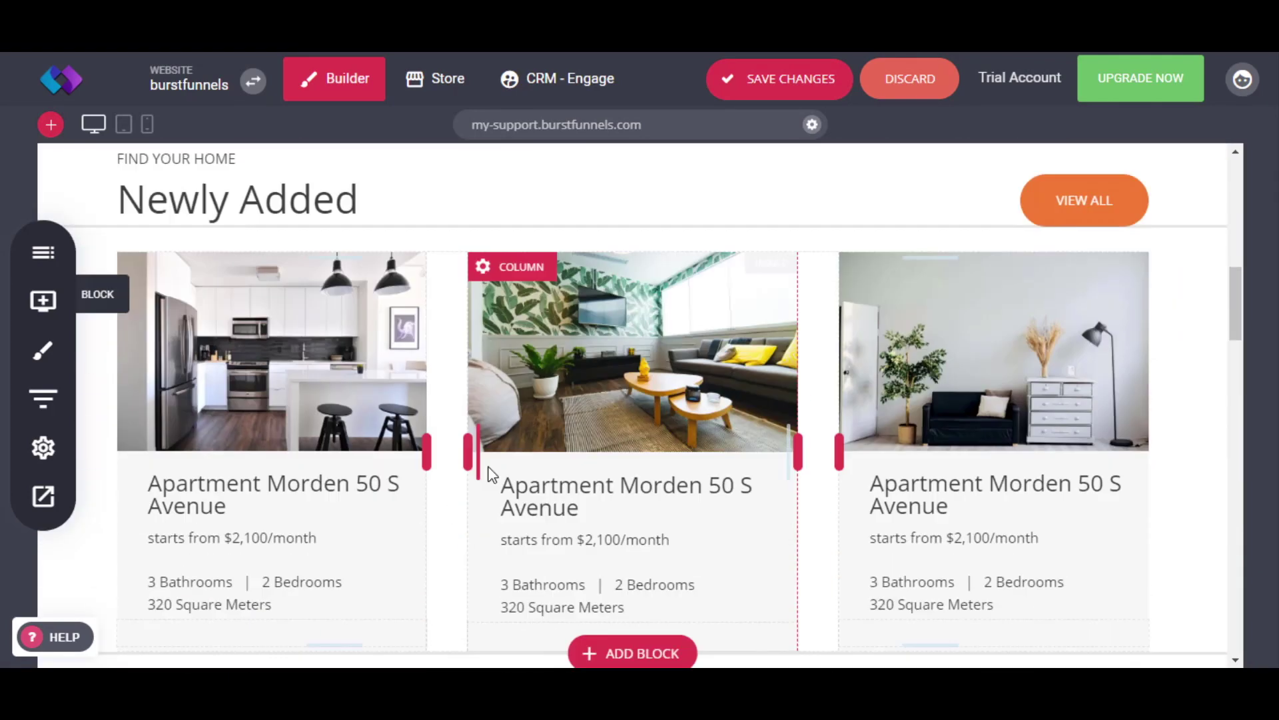
scroll(492, 475, "down", 2)
left_click_drag(599, 314, 598, 455)
left_click_drag(592, 385, 587, 167)
Reduce the spacing beneath the "Find Your Perfect Home" heading, and adjust the spacing above the FIND YOUR HOME text
scroll(587, 329, "up", 12)
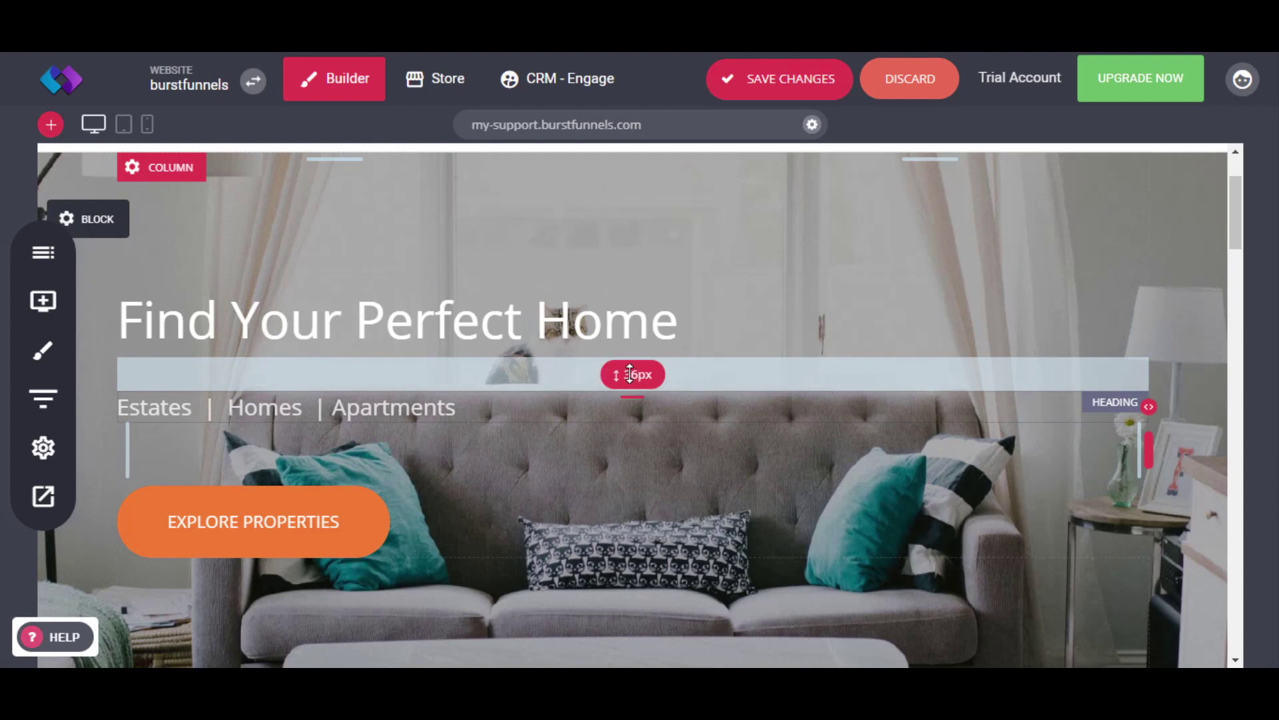
left_click_drag(626, 395, 620, 361)
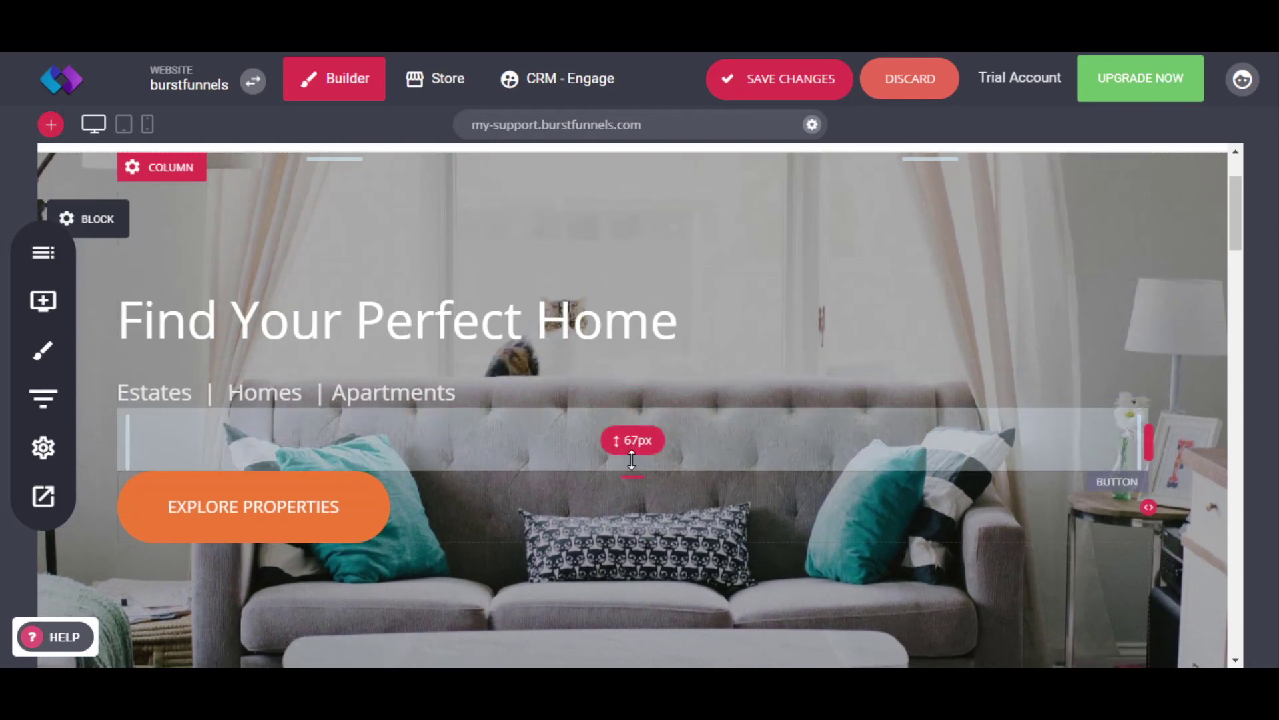
scroll(608, 556, "down", 5)
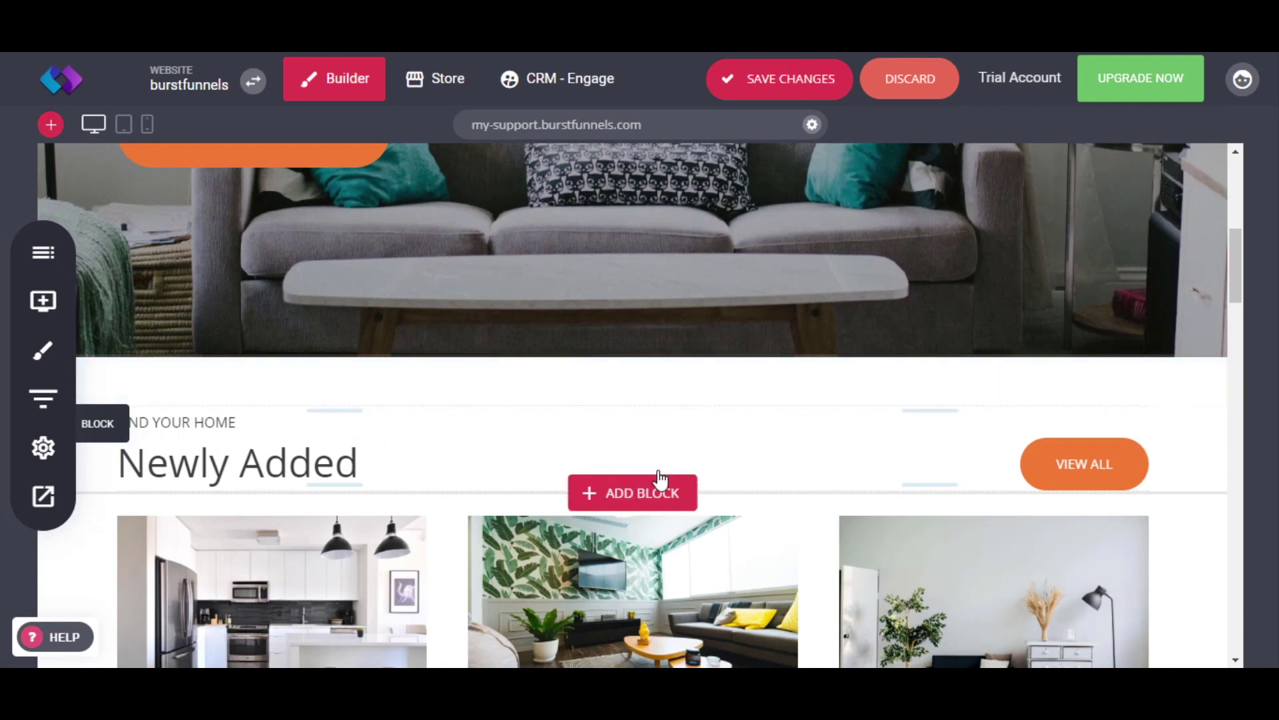
mouse_move(682, 427)
left_mouse_down()
mouse_move(688, 471)
mouse_move(690, 403)
left_mouse_up()
scroll(688, 429, "down", 8)
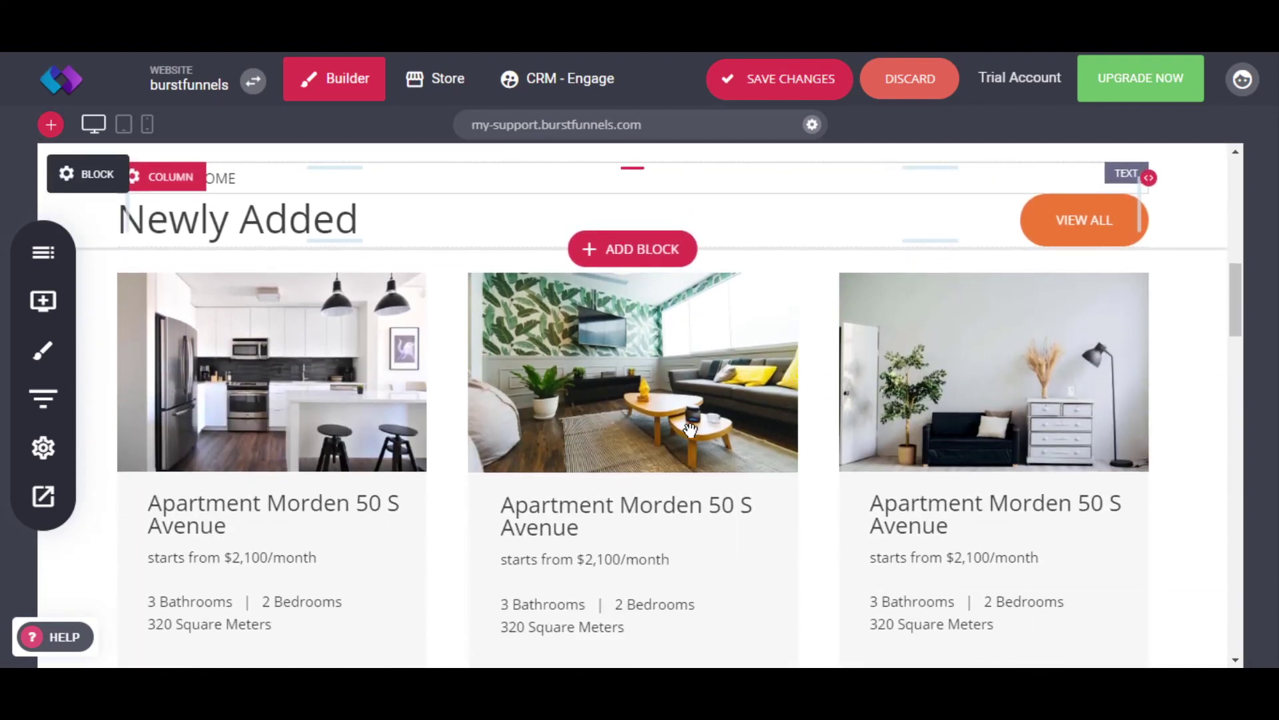
mouse_move(680, 448)
left_mouse_down()
mouse_move(683, 488)
mouse_move(684, 454)
left_mouse_up()
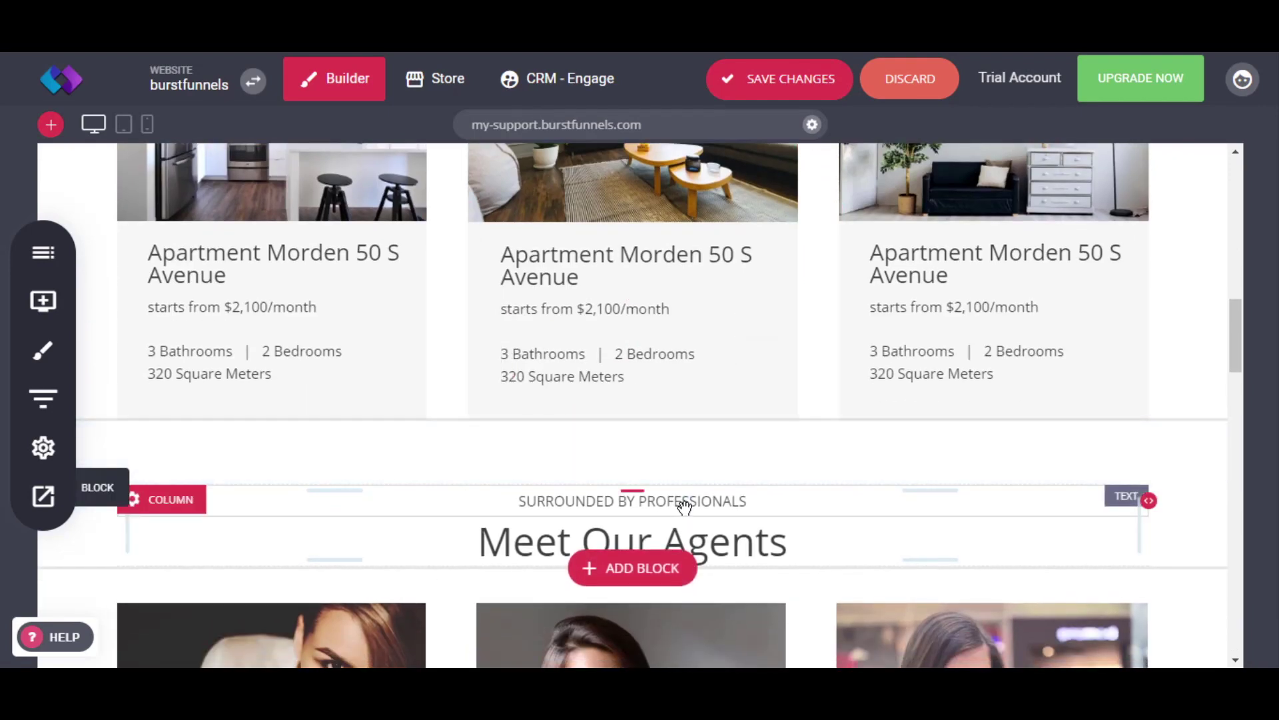
Open the hero block's container settings to view its background options, and close them
scroll(683, 503, "down", 4)
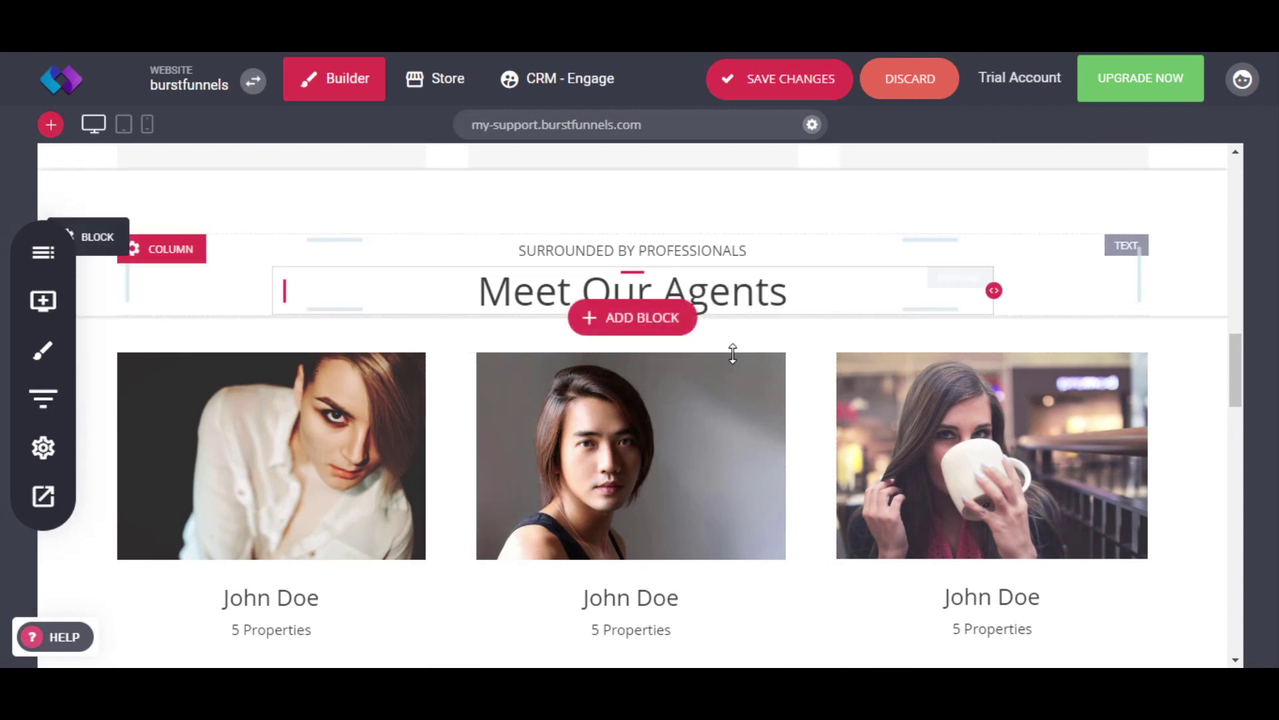
scroll(726, 373, "up", 7)
scroll(709, 434, "up", 1)
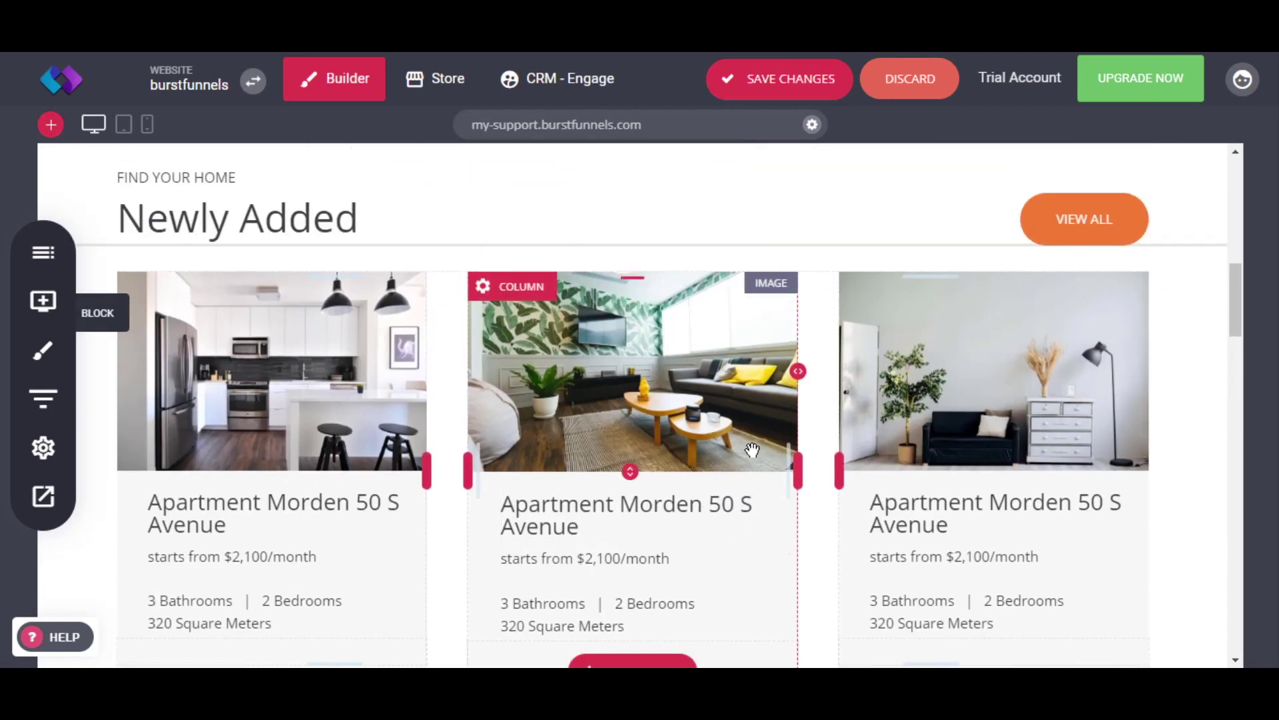
scroll(752, 449, "up", 9)
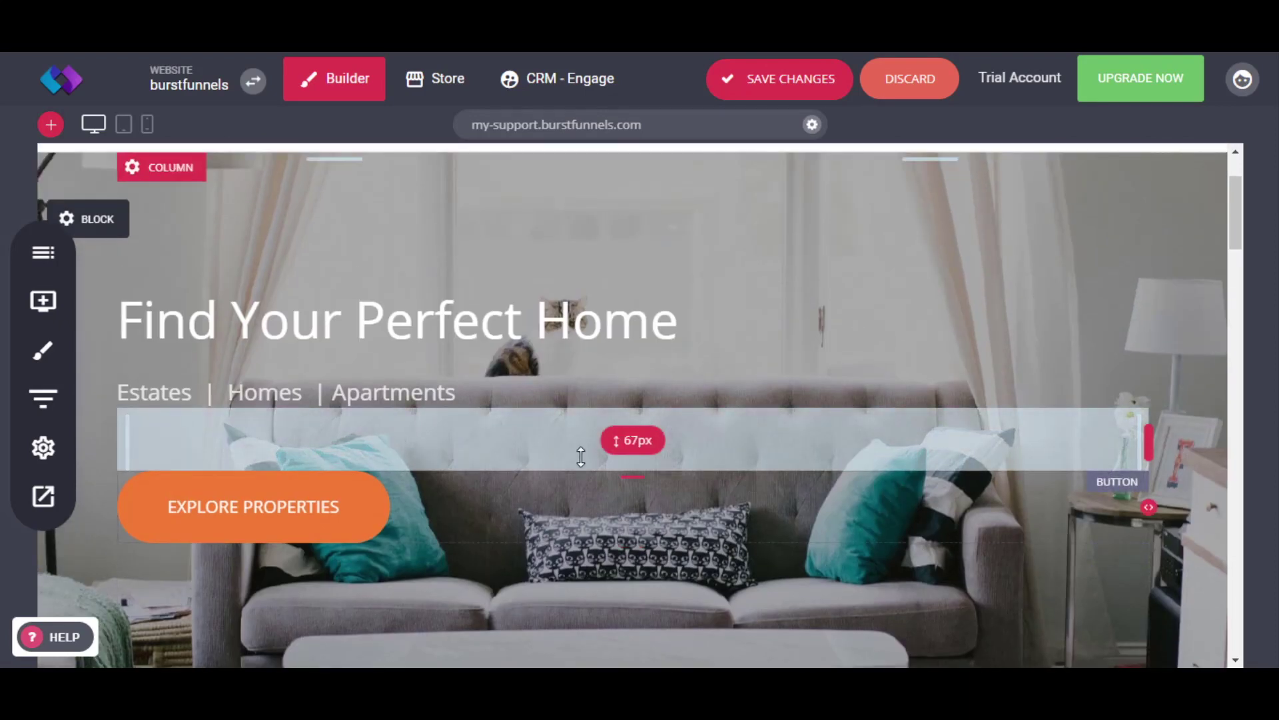
mouse_move(93, 219)
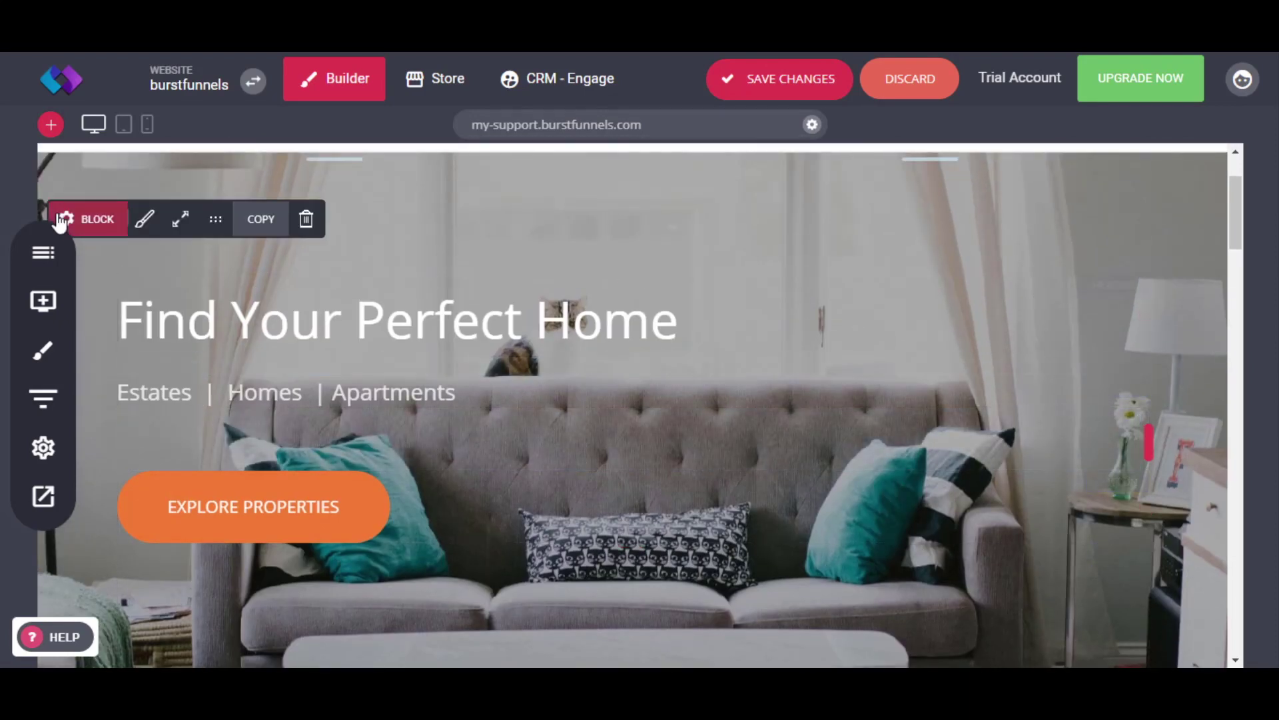
left_click(100, 218)
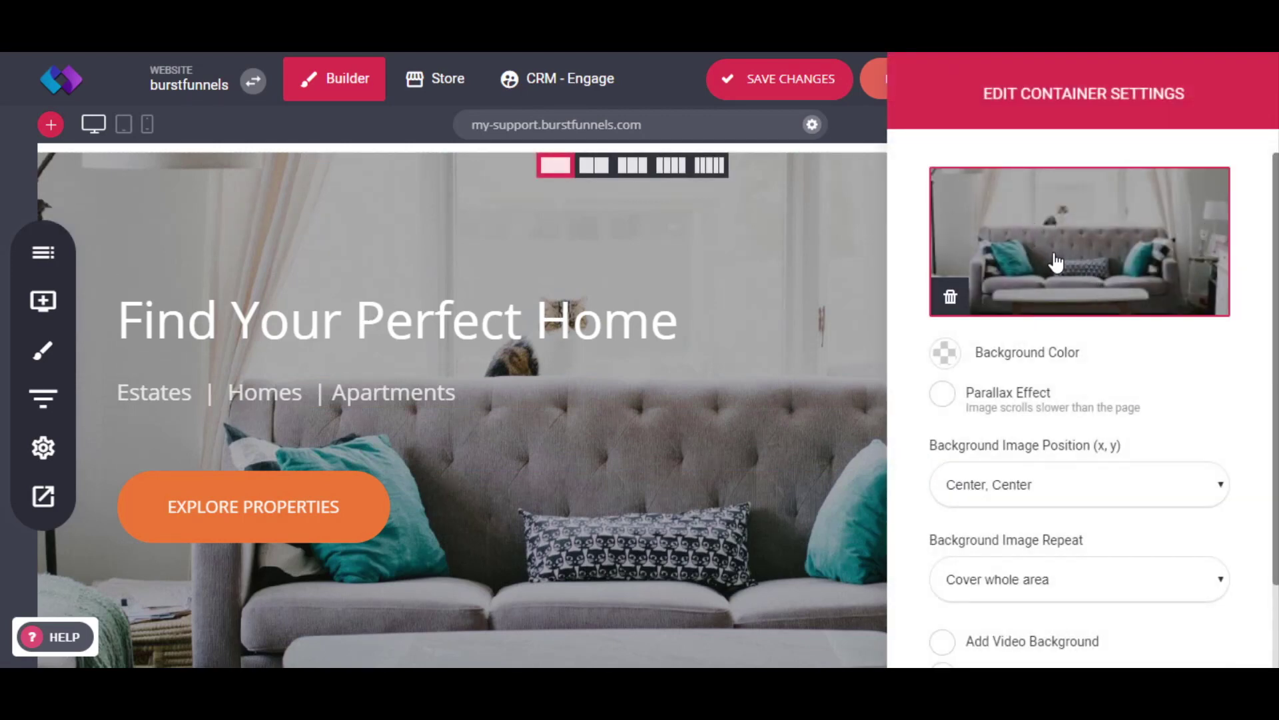
left_click(741, 229)
Reopen and close the hero block's container settings, and look over the Newly Added heading and property card blocks
scroll(797, 371, "down", 2)
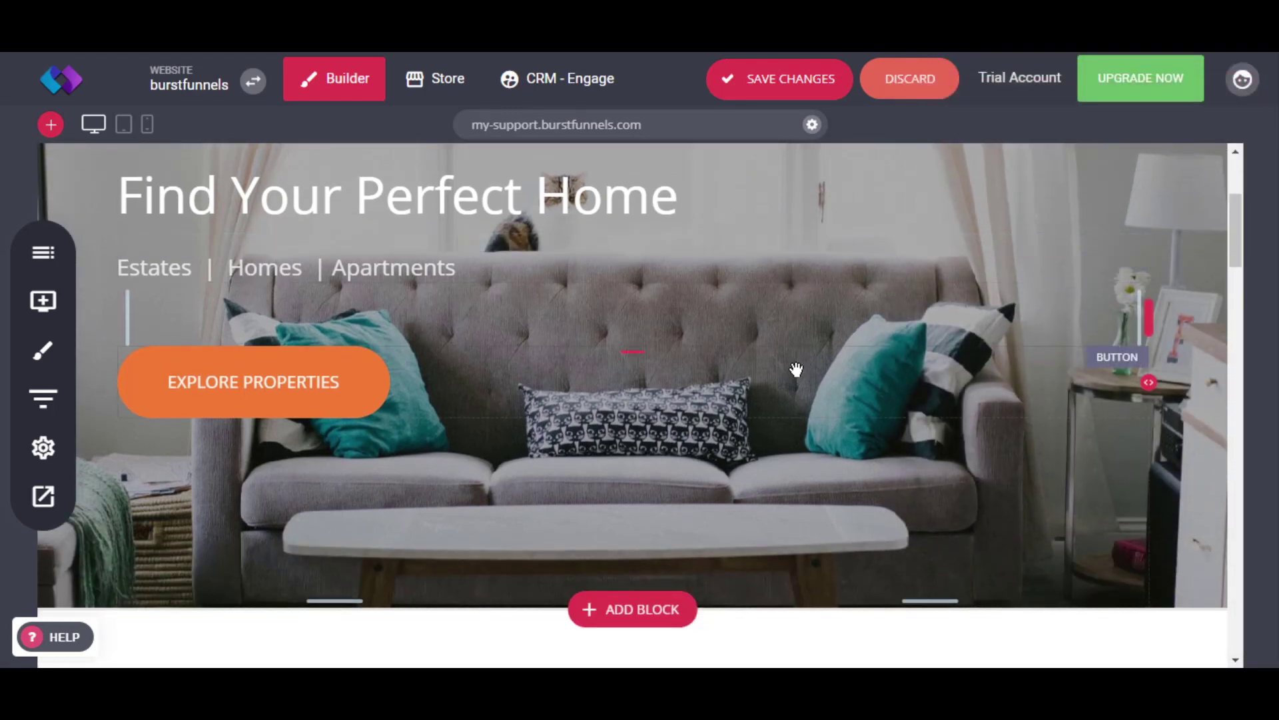
scroll(796, 369, "down", 5)
scroll(792, 366, "up", 2)
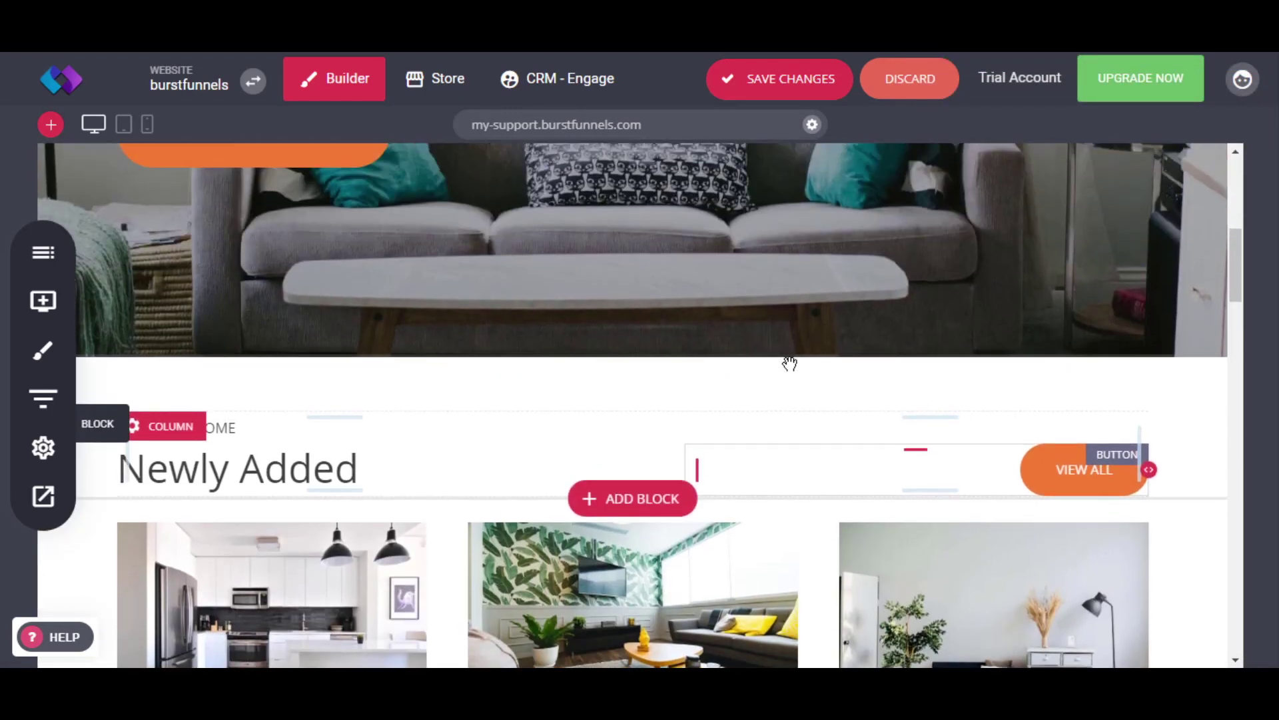
scroll(790, 363, "up", 6)
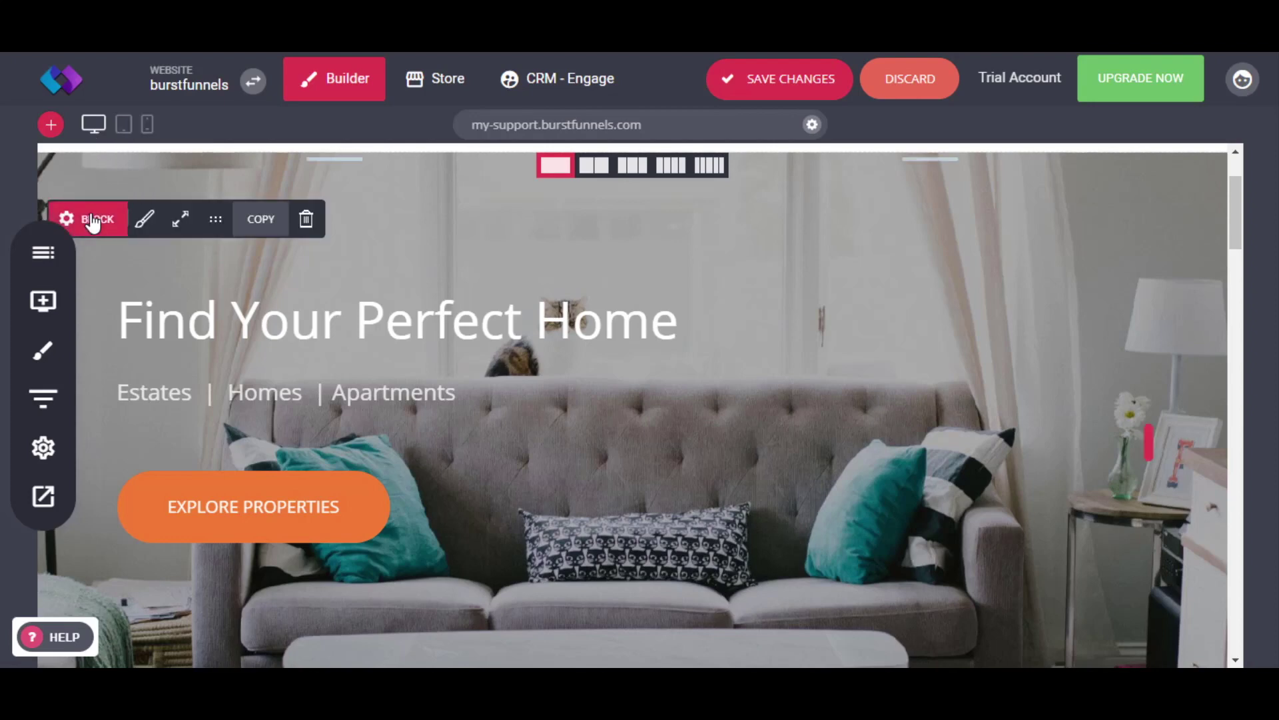
left_click(93, 219)
left_click(536, 233)
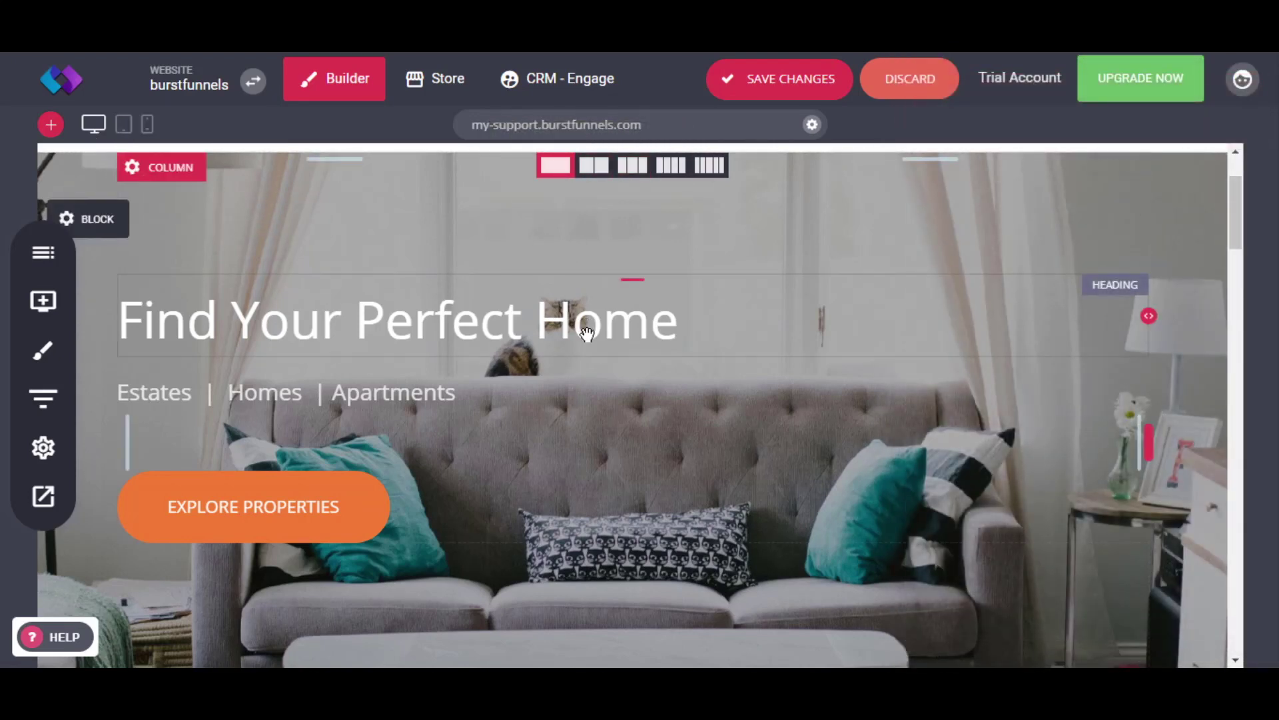
scroll(514, 430, "down", 8)
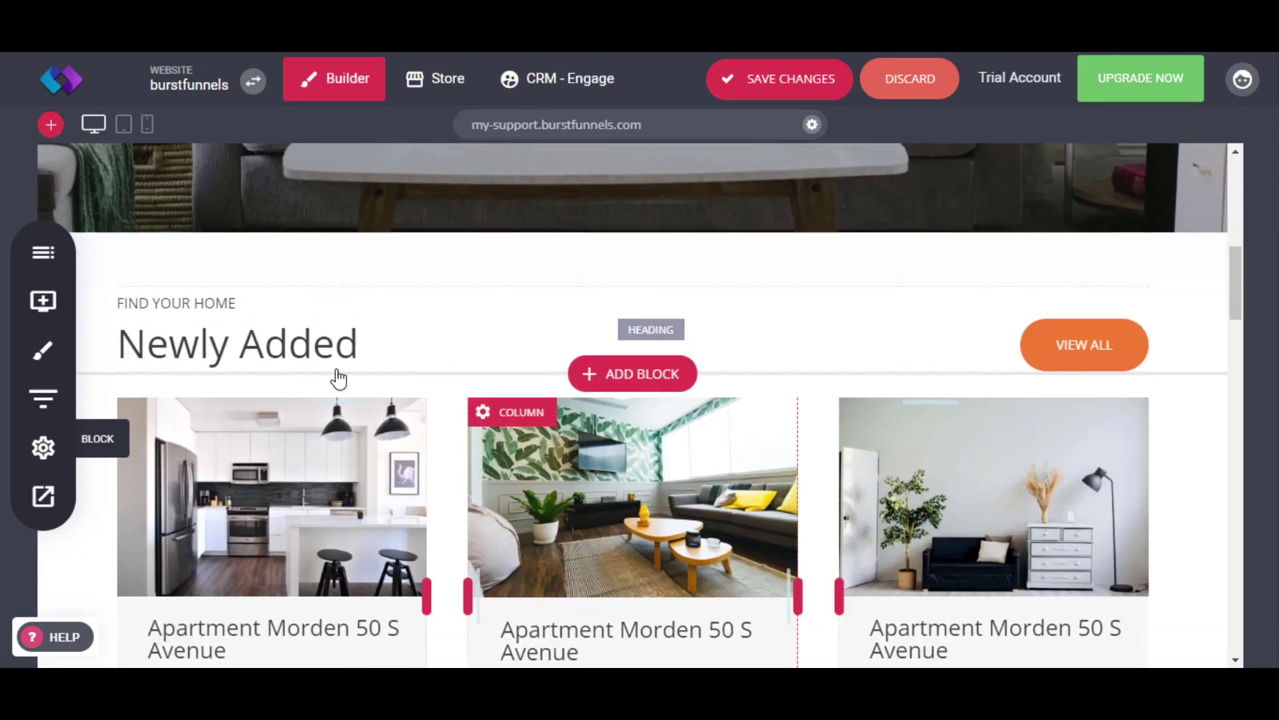
left_click(119, 300)
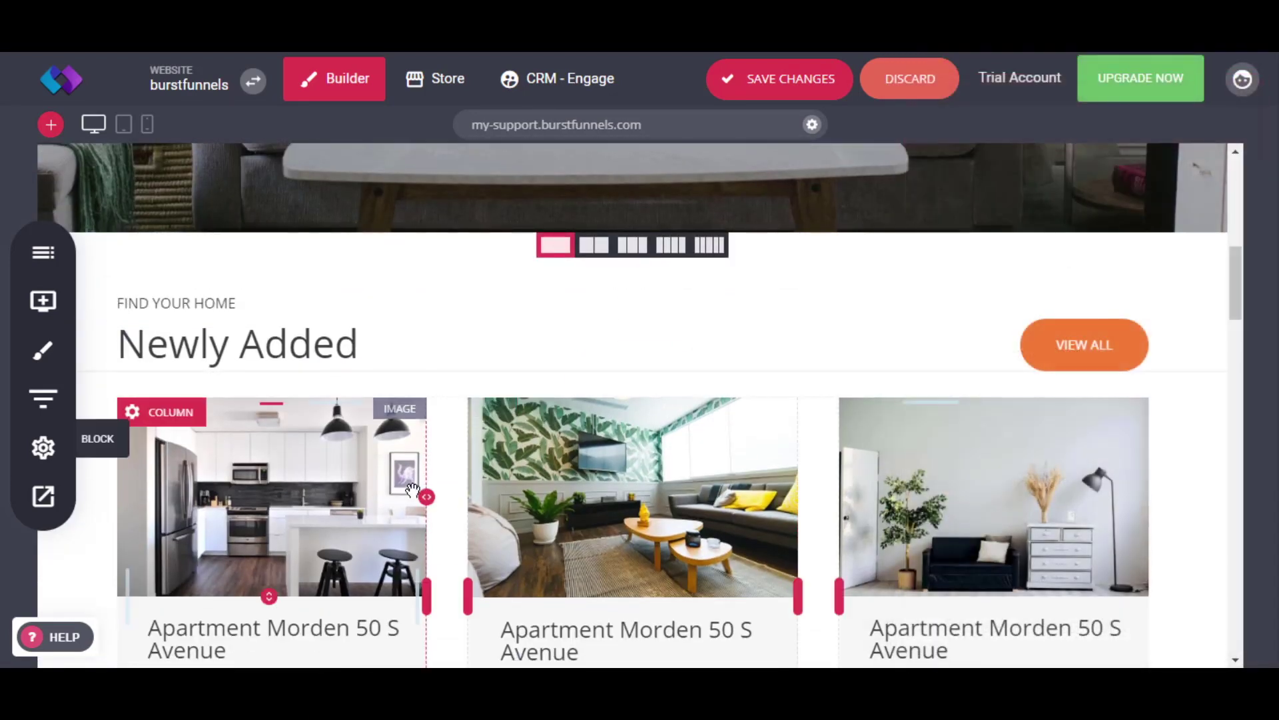
scroll(107, 300, "down", 3)
scroll(106, 300, "up", 1)
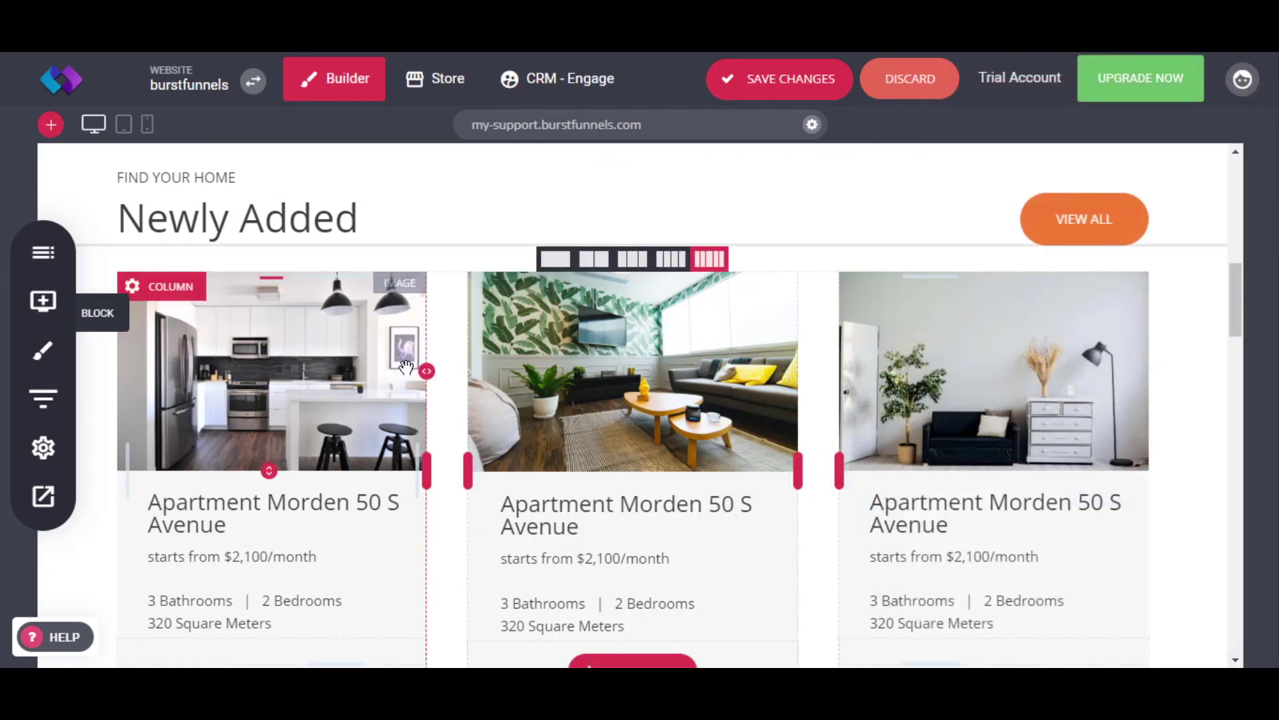
scroll(460, 400, "up", 8)
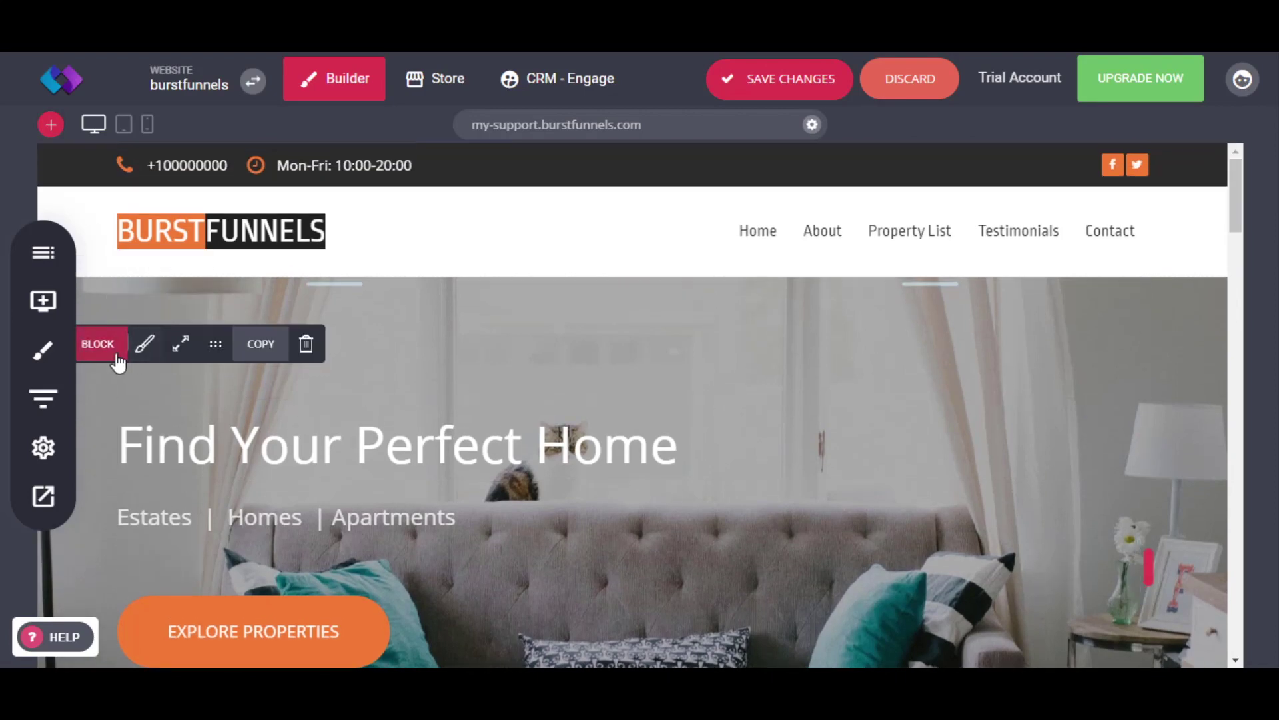
Split the hero block into two columns and widen the first column slightly
left_click(117, 360)
left_click(549, 335)
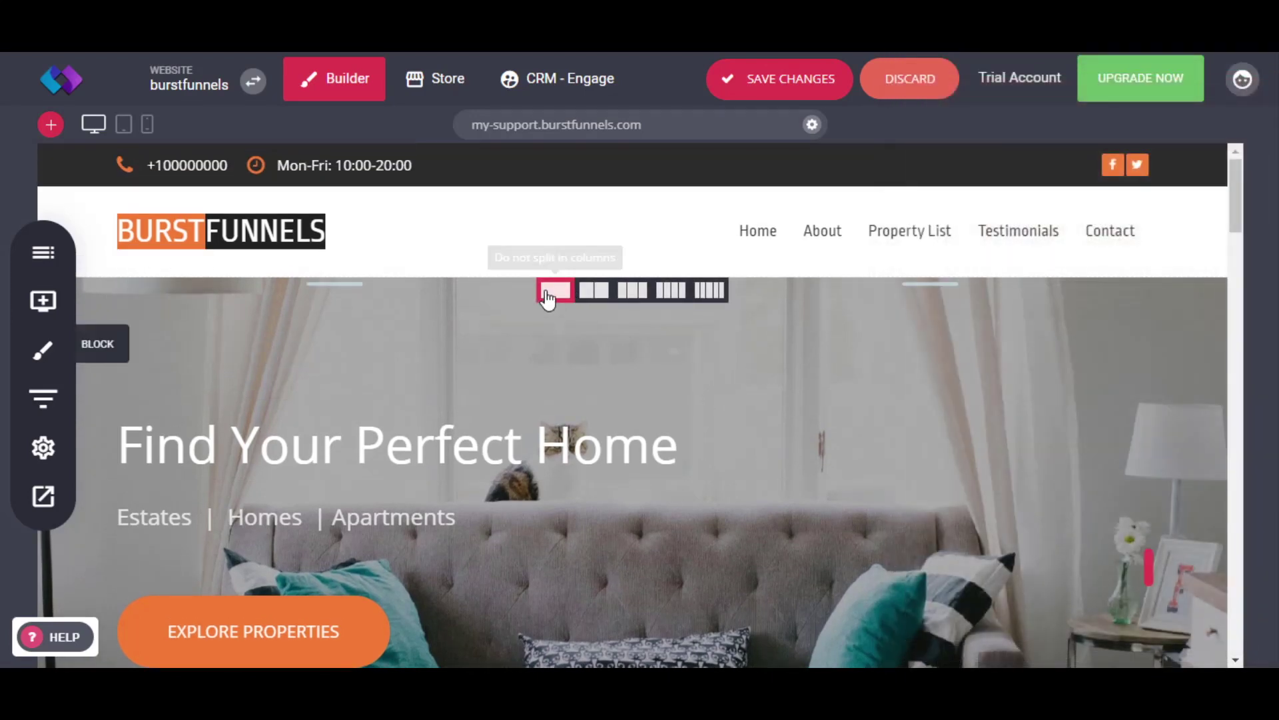
left_click(591, 296)
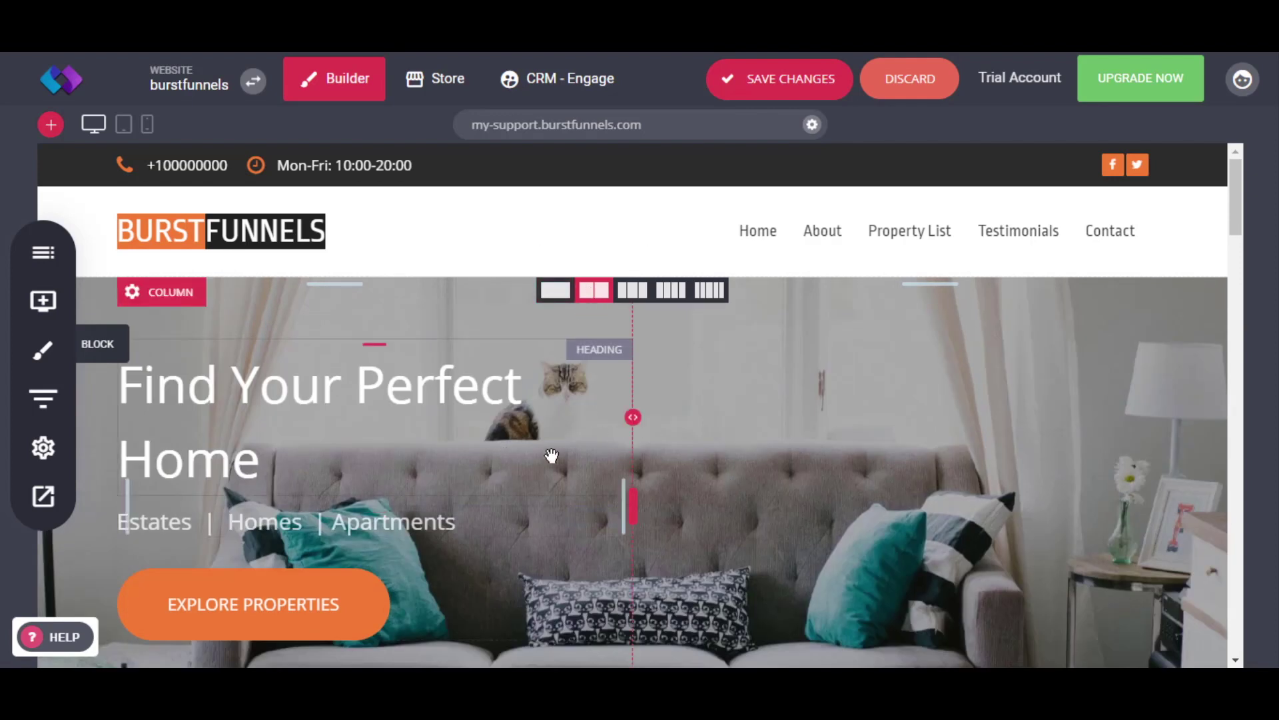
left_click_drag(634, 503, 663, 514)
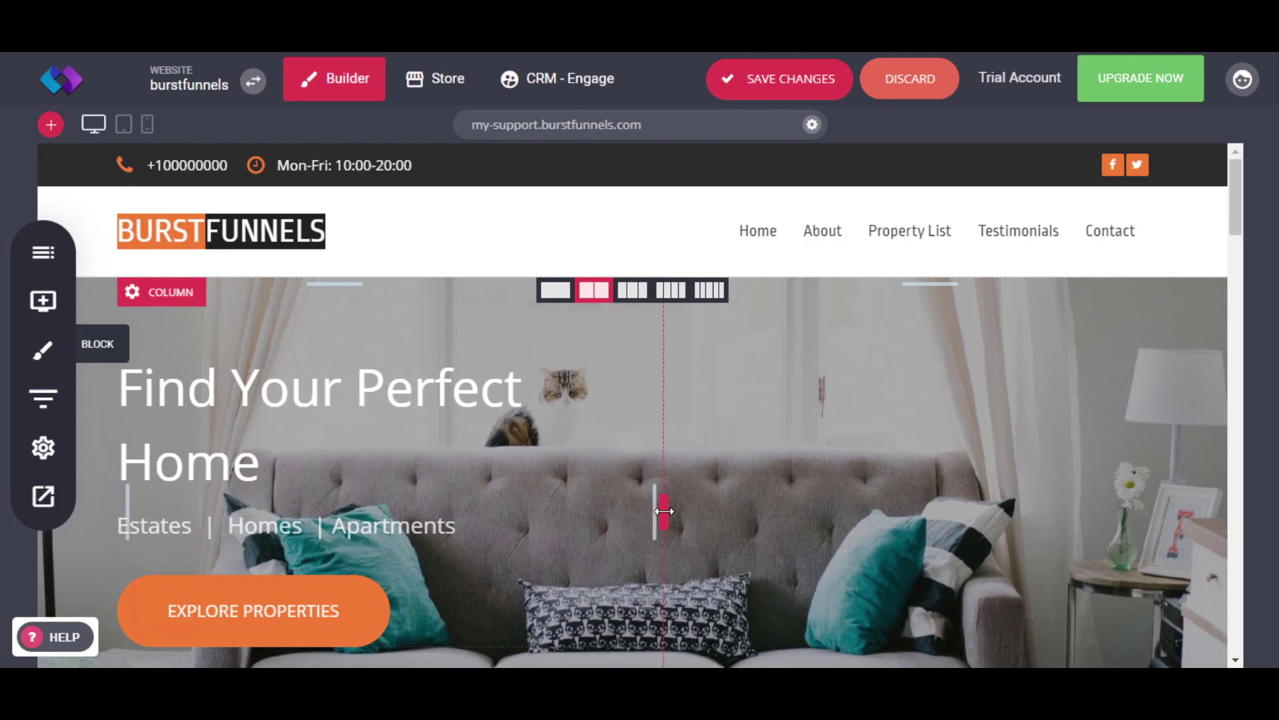
Inspect the editing options of the hero heading, the "Estates | Homes | Apartments" line and the EXPLORE PROPERTIES button
double_click(356, 397)
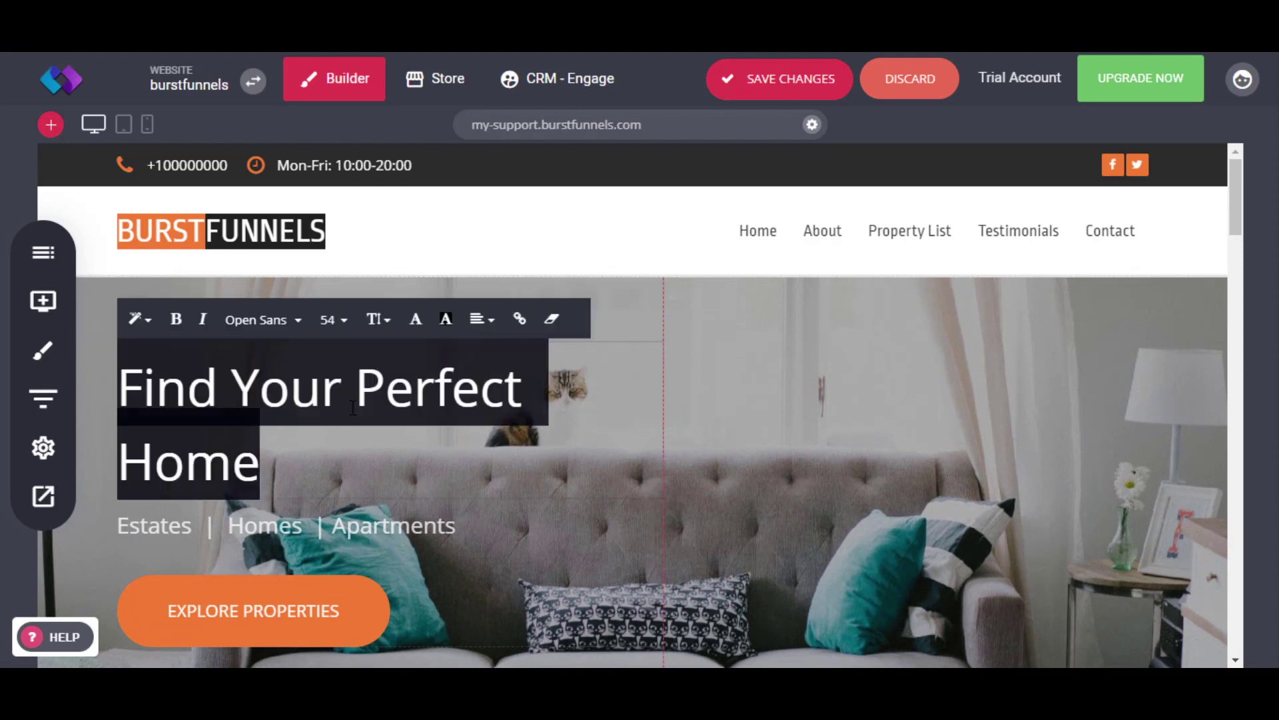
left_click(481, 319)
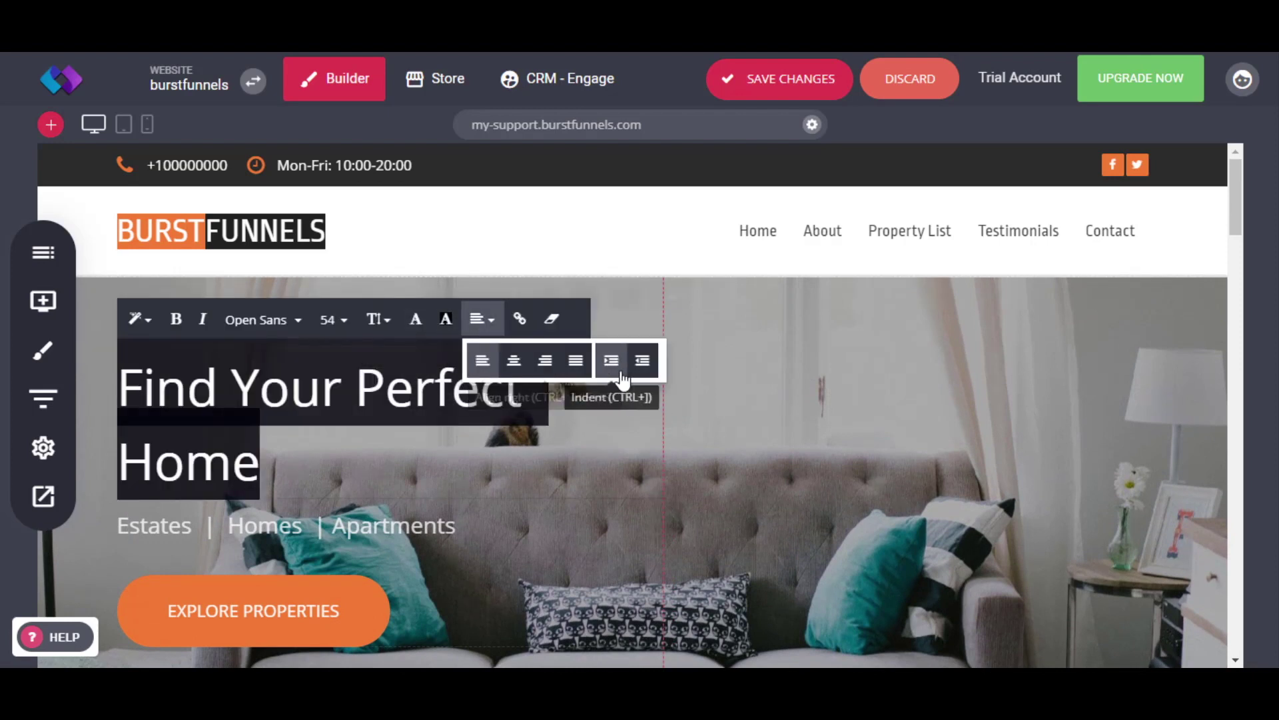
left_click(496, 484)
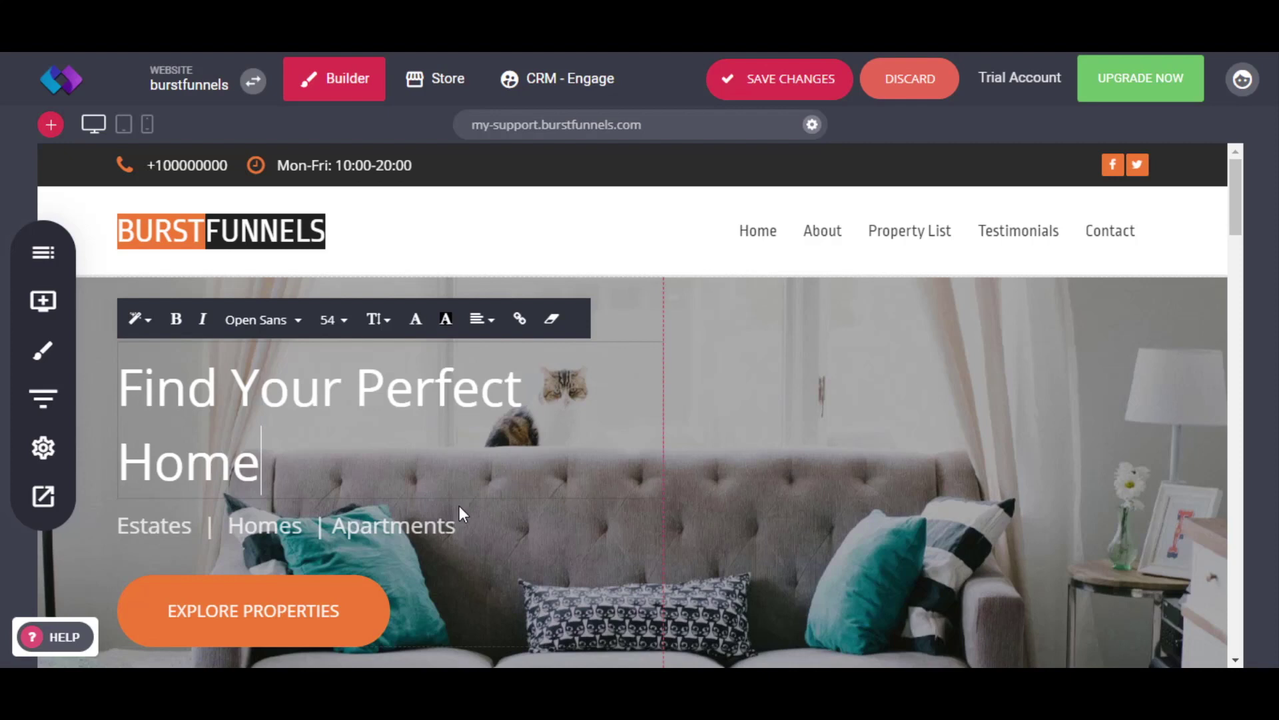
left_click(270, 533)
double_click(278, 530)
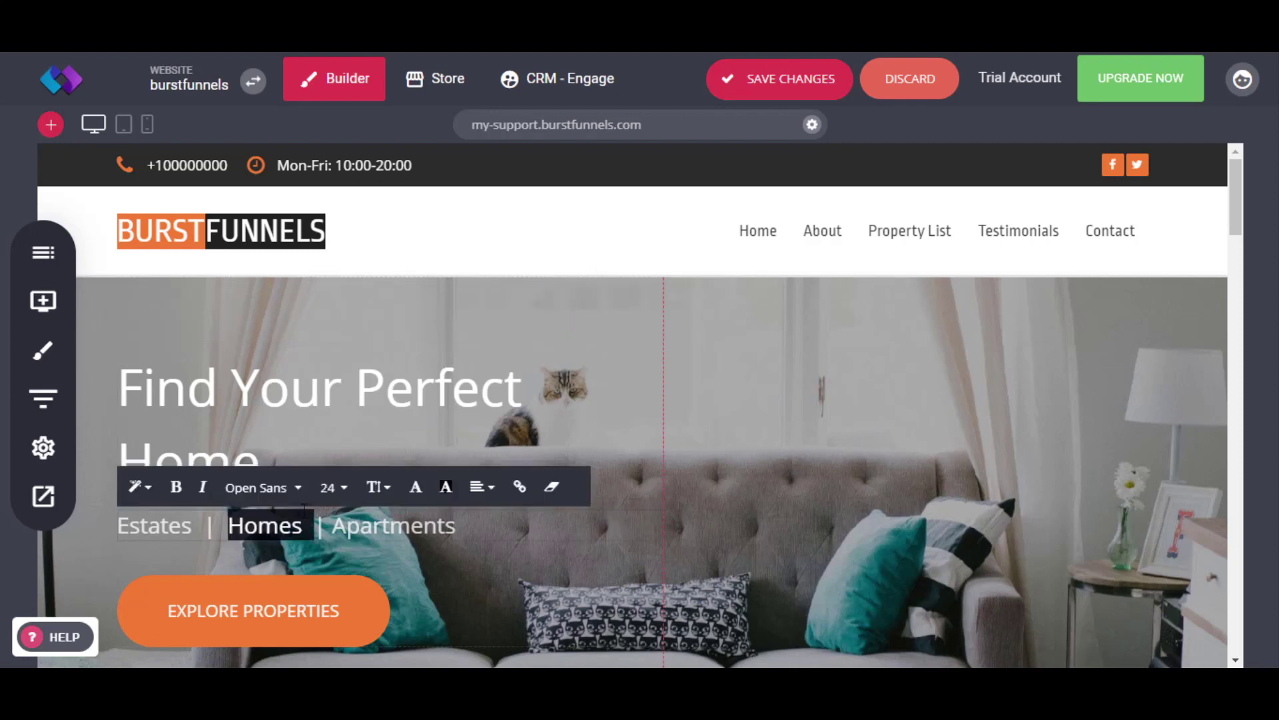
left_click(409, 563)
left_click(303, 611)
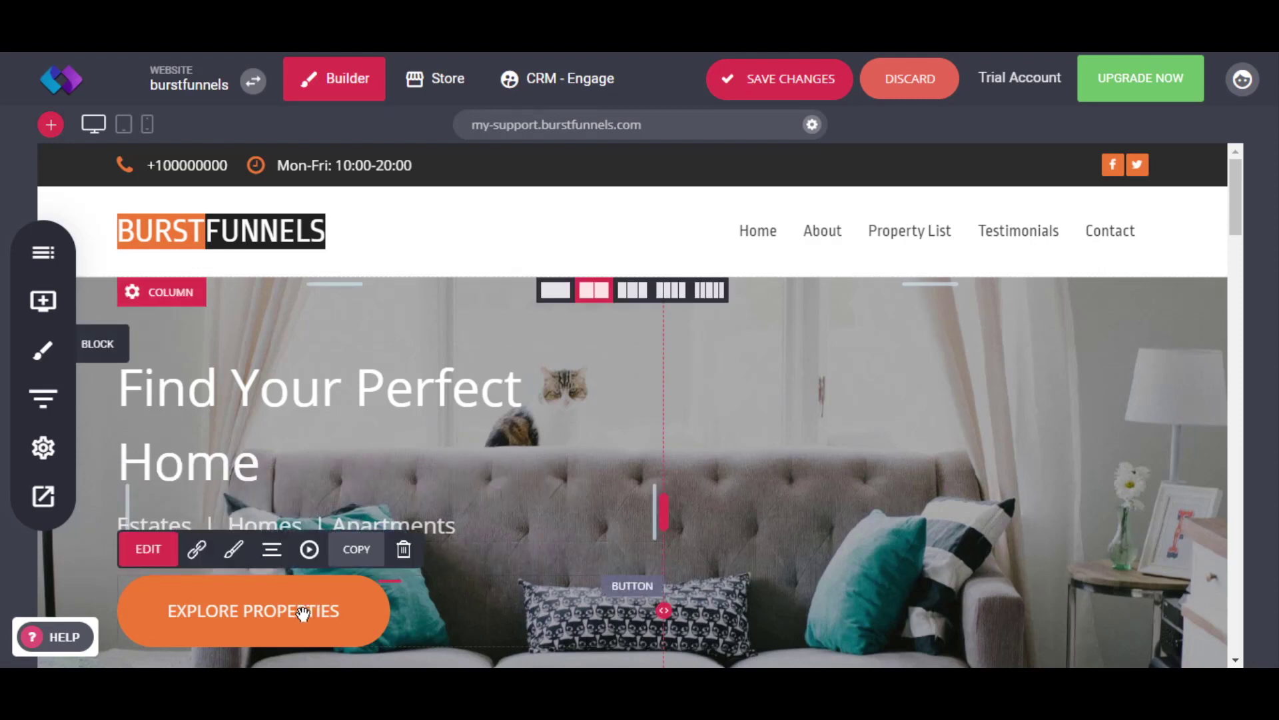
left_click(253, 526)
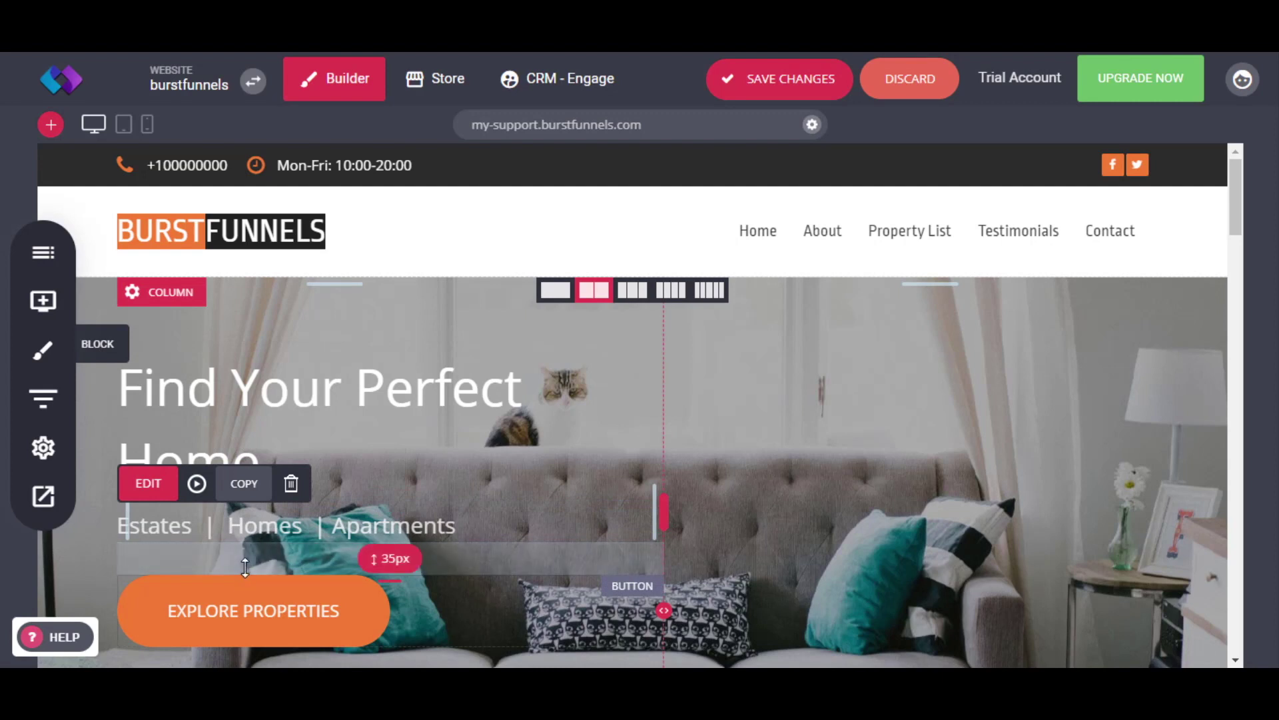
left_click(257, 610)
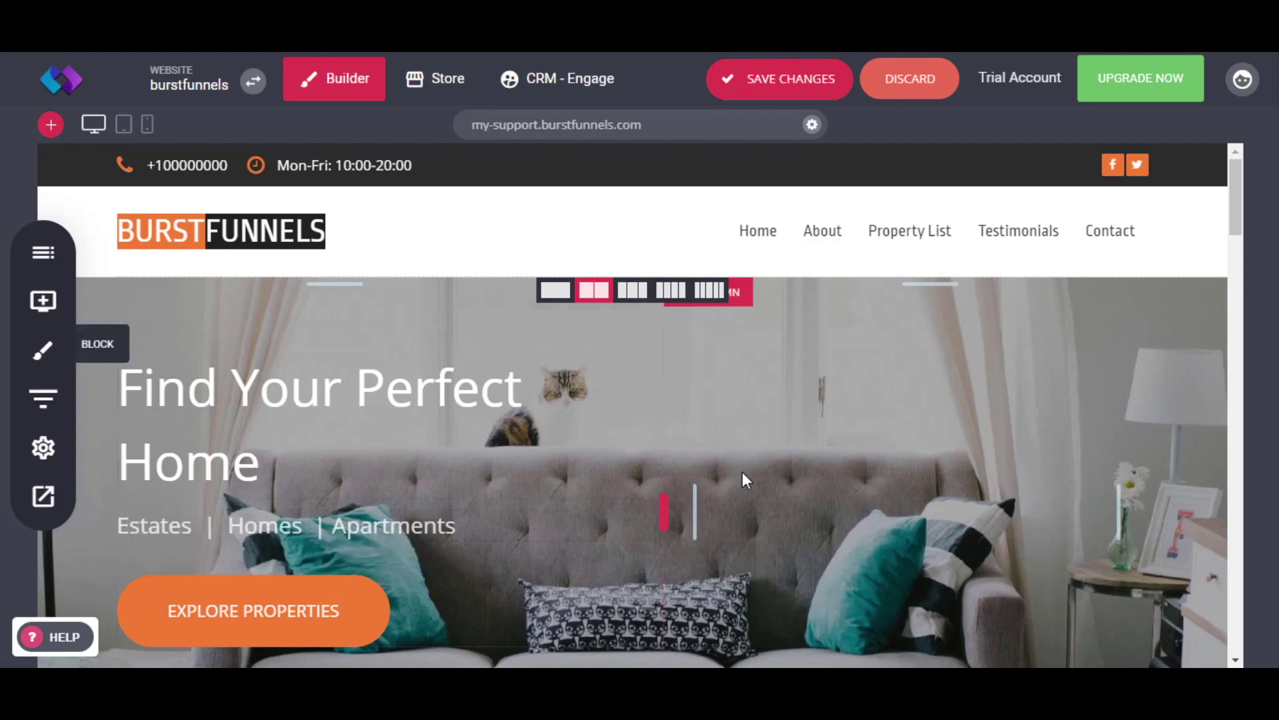
Open the image settings of the kitchen photo in the first Newly Added property card, and close them
scroll(745, 479, "down", 8)
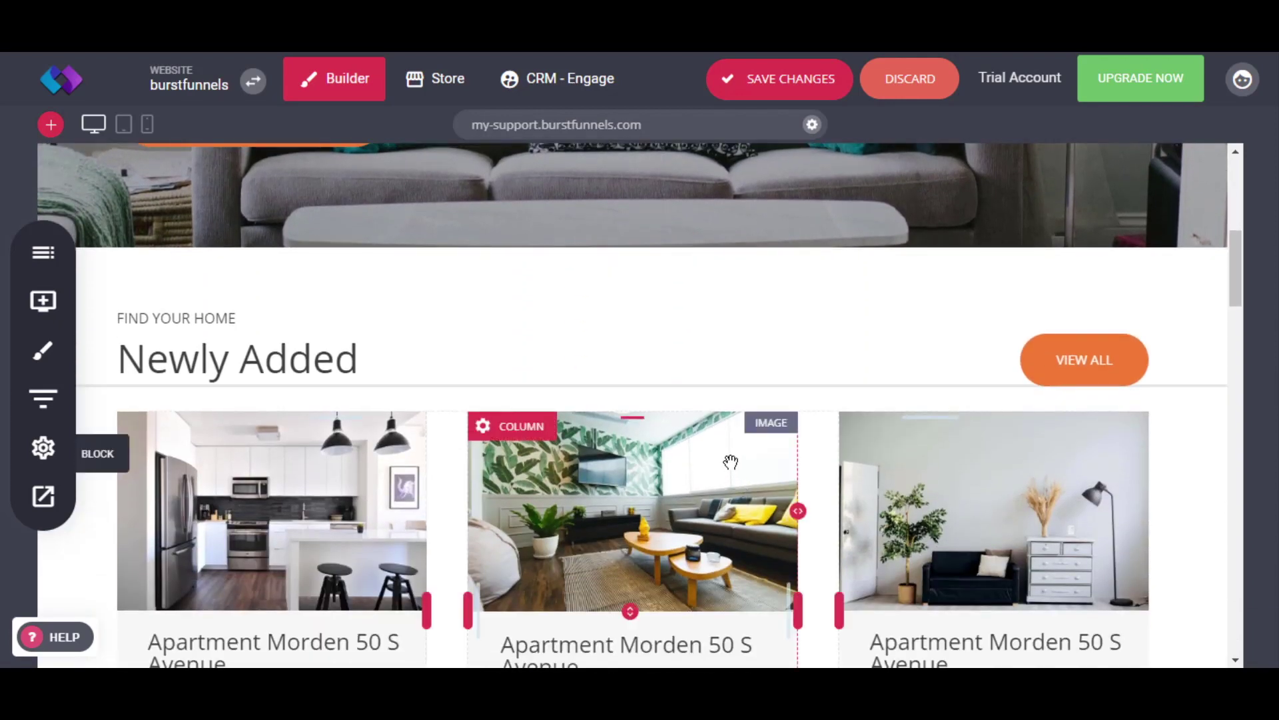
scroll(731, 461, "down", 2)
scroll(729, 459, "down", 2)
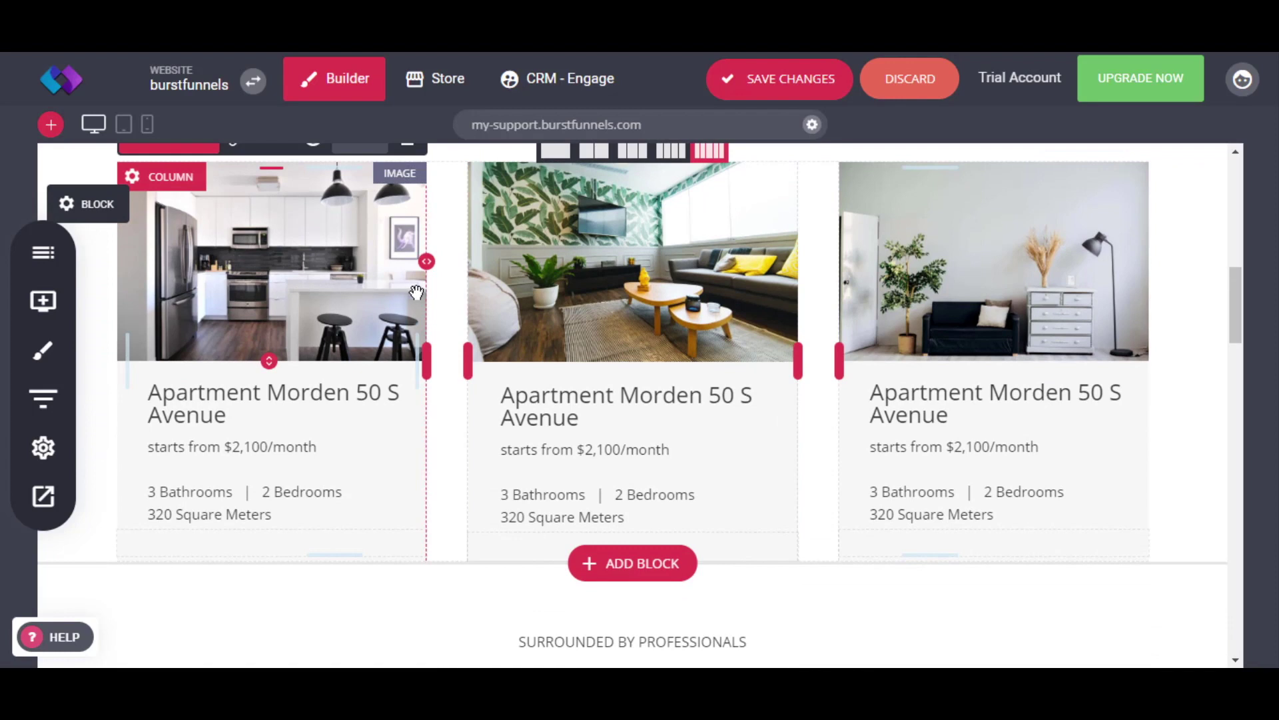
scroll(600, 333, "up", 2)
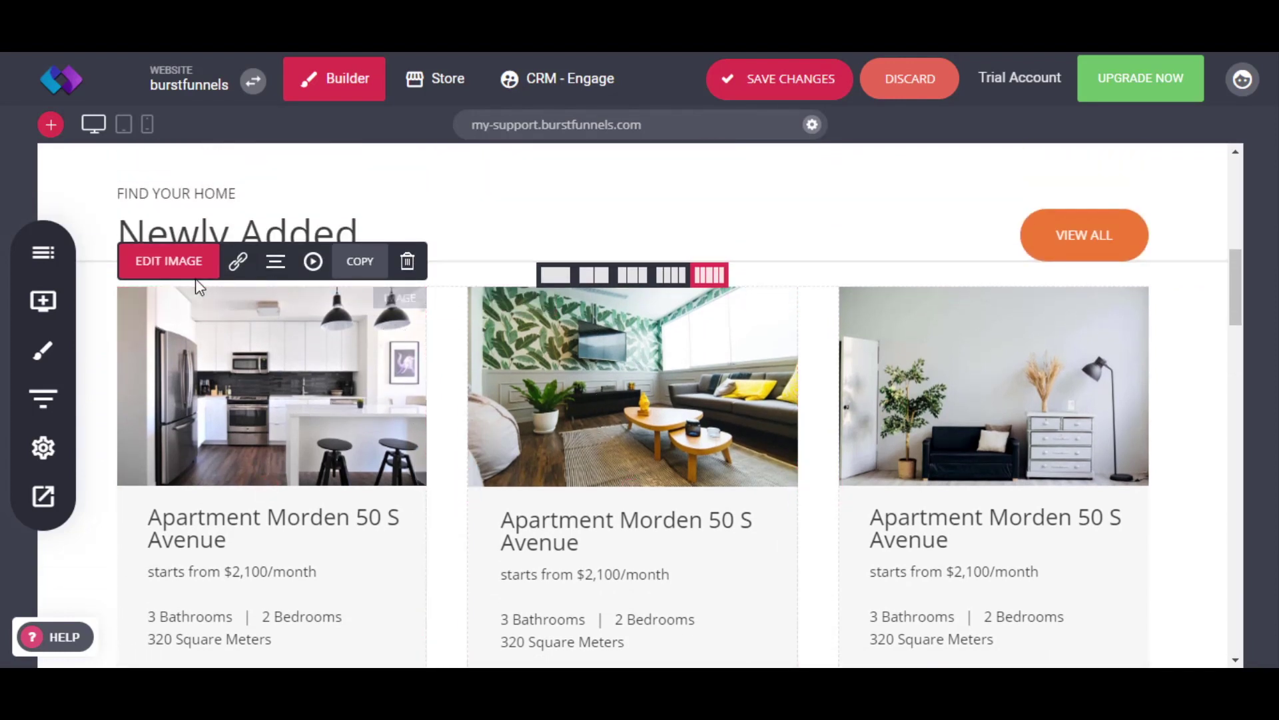
left_click(295, 404)
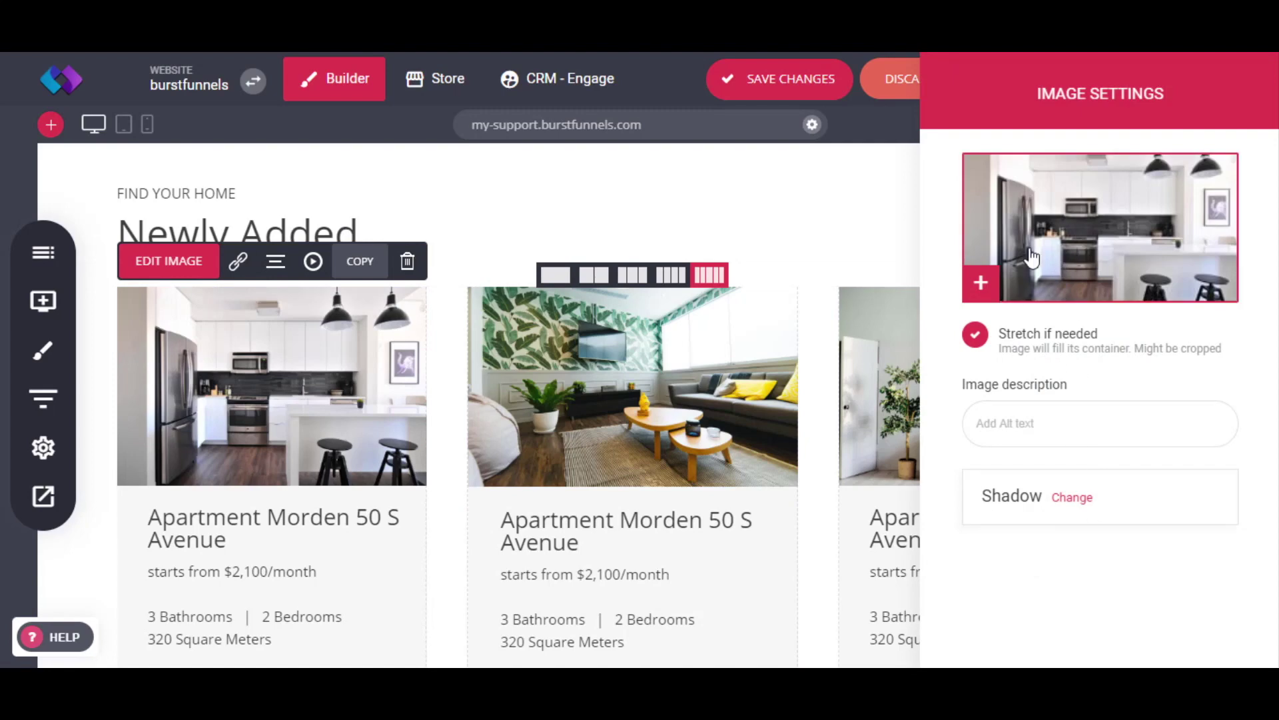
left_click(717, 199)
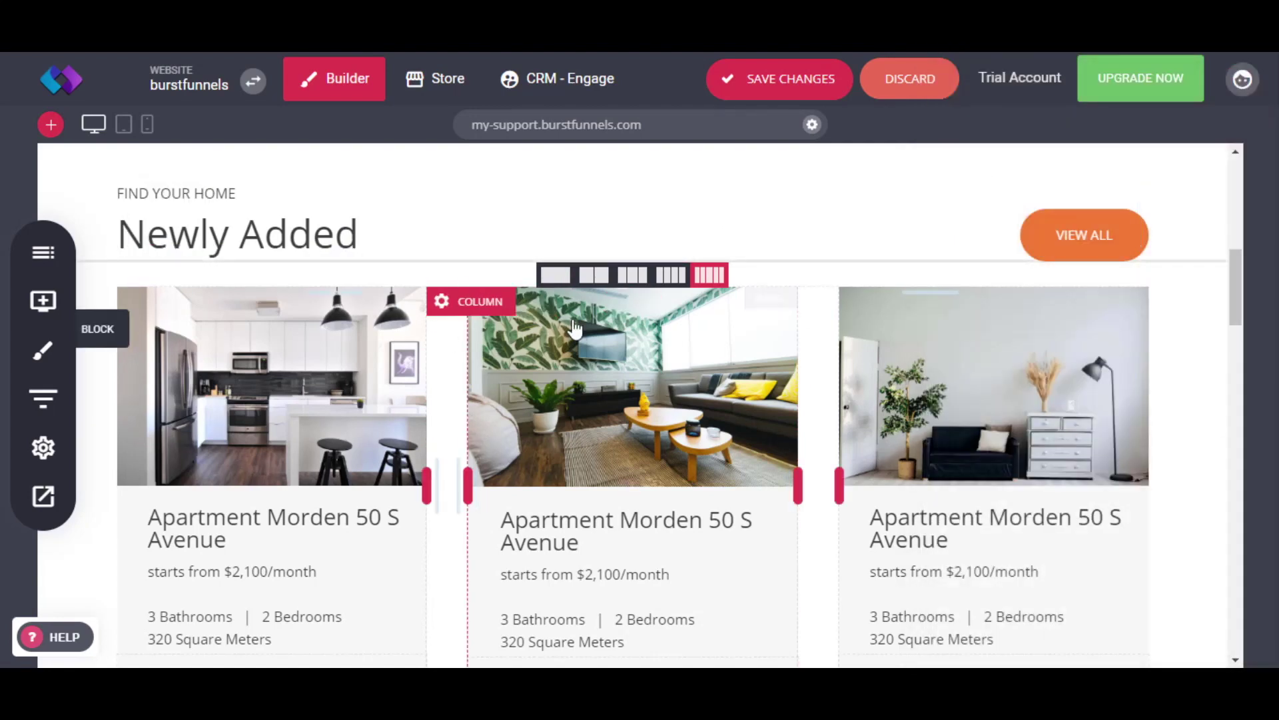
Delete the kitchen photo from the first property card in the Newly Added section
left_click(355, 386)
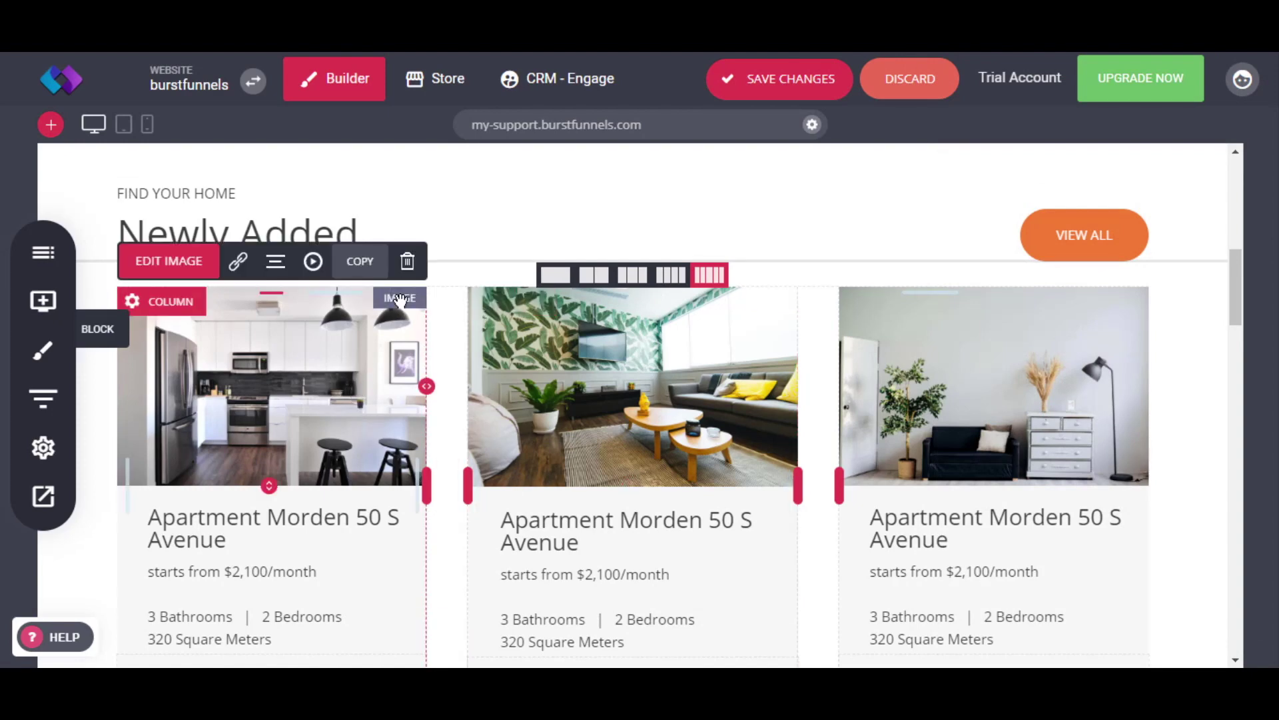
left_click(407, 261)
left_click(665, 407)
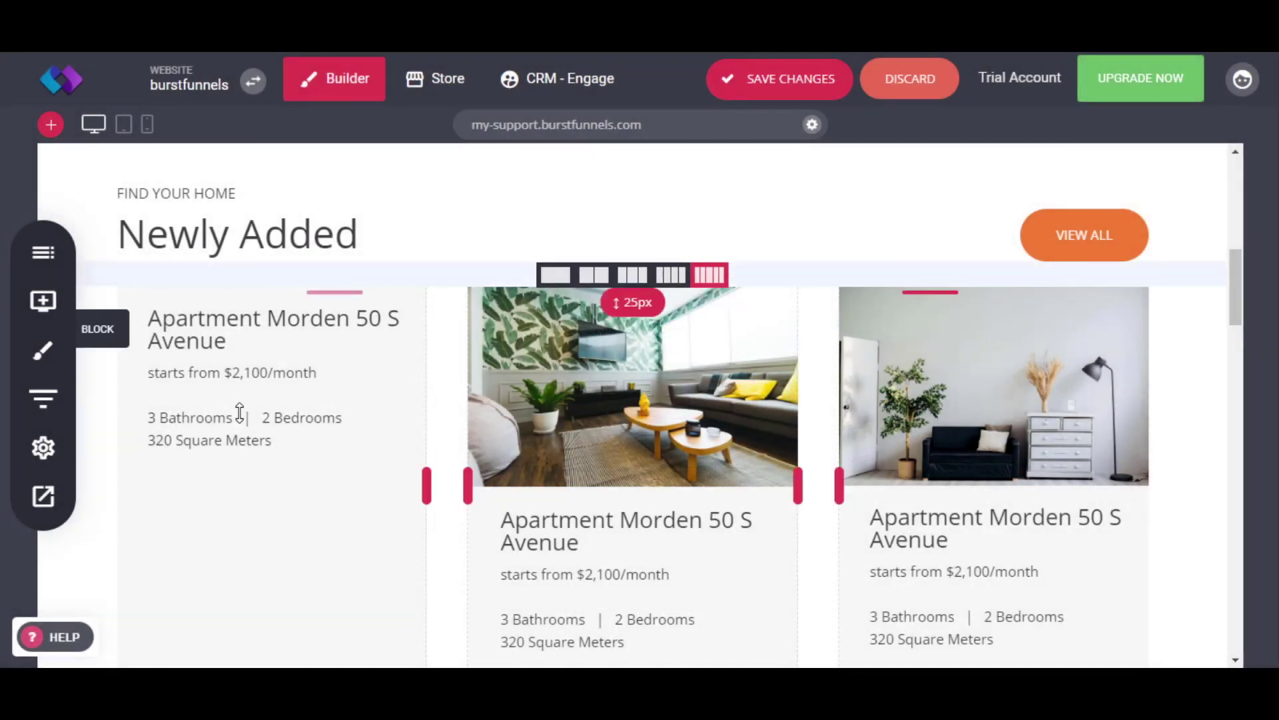
Place an Image widget above the heading of the first property card
left_click(43, 300)
scroll(157, 348, "down", 15)
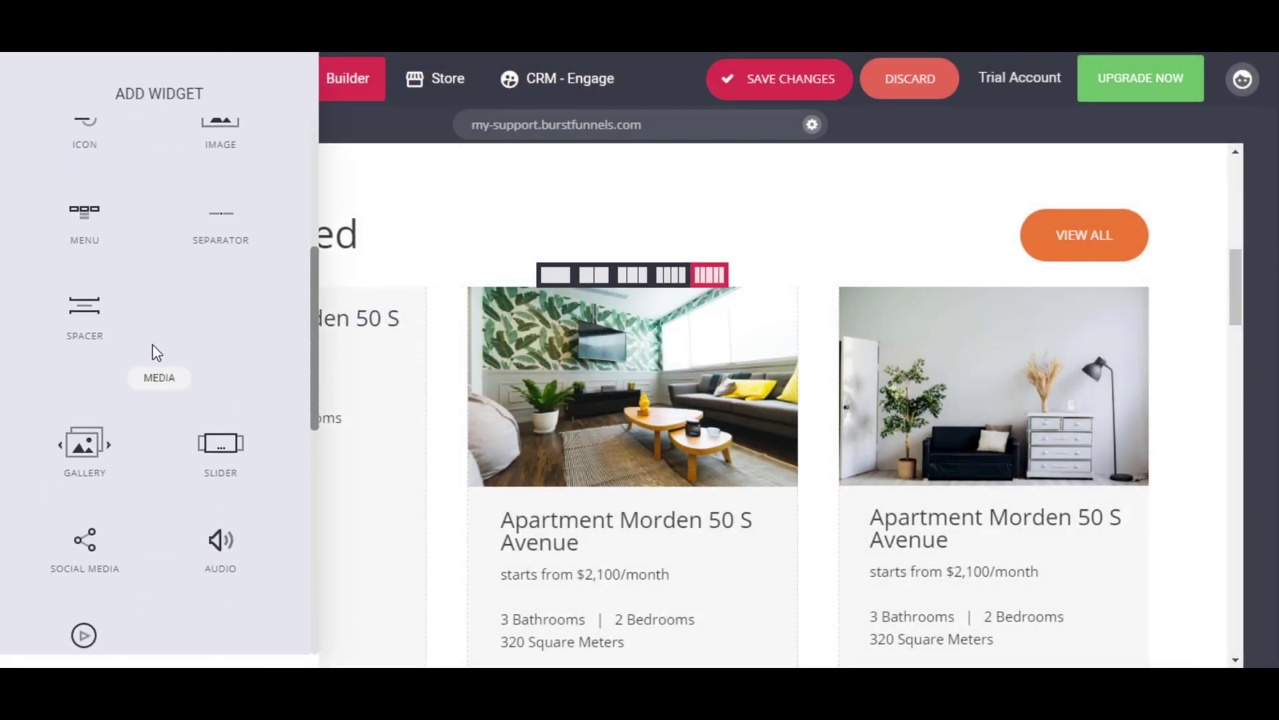
scroll(166, 388, "up", 4)
scroll(167, 391, "up", 10)
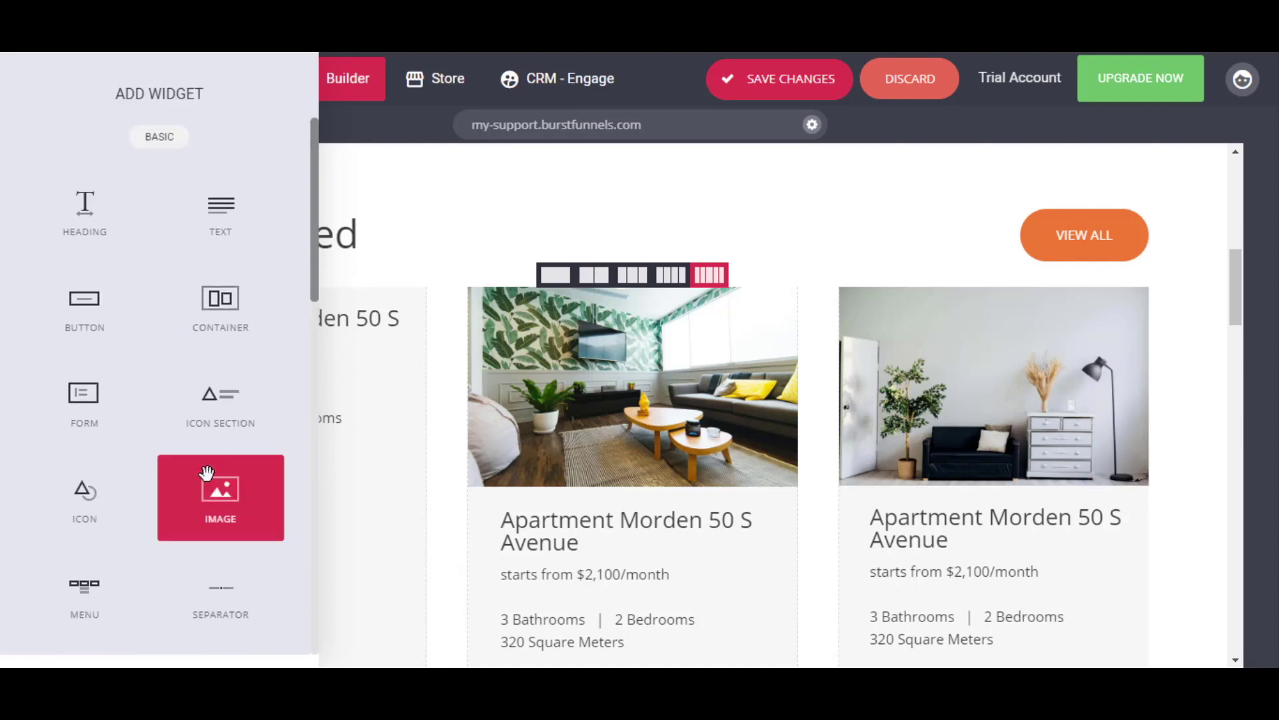
left_click_drag(188, 495, 312, 322)
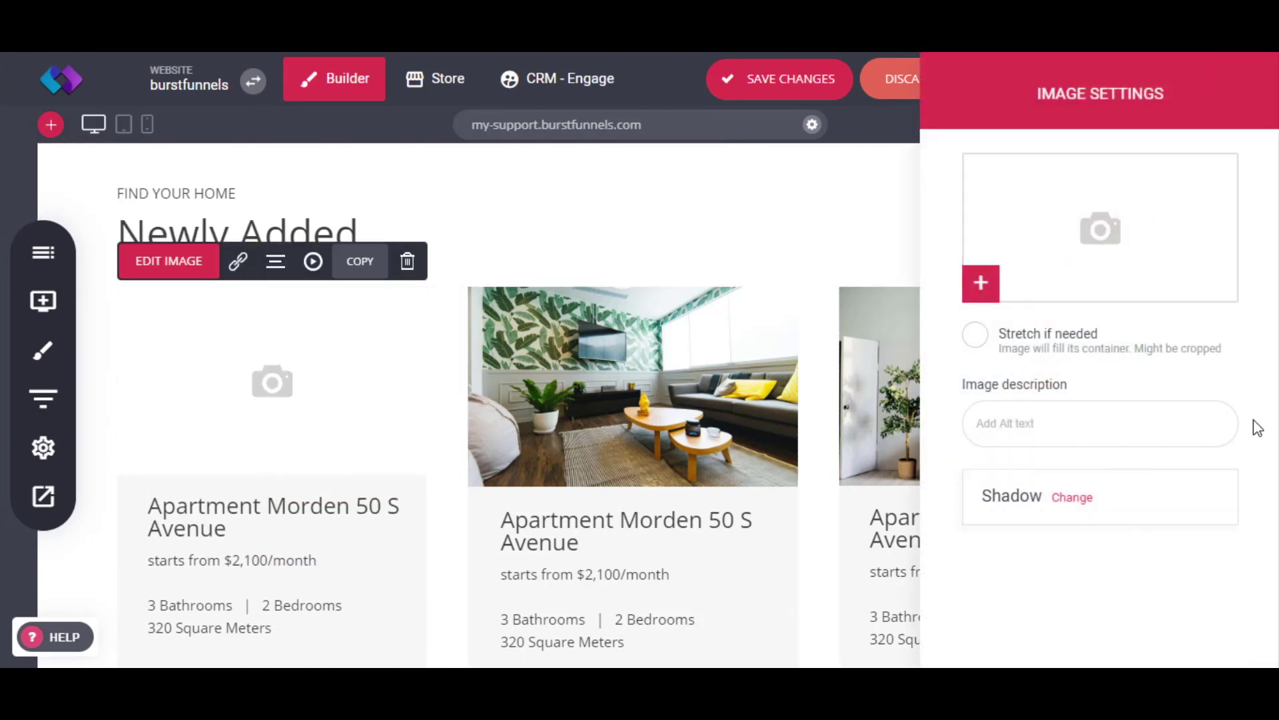
Open the file manager for the empty image, and close it and the image settings without choosing a file
left_click(982, 284)
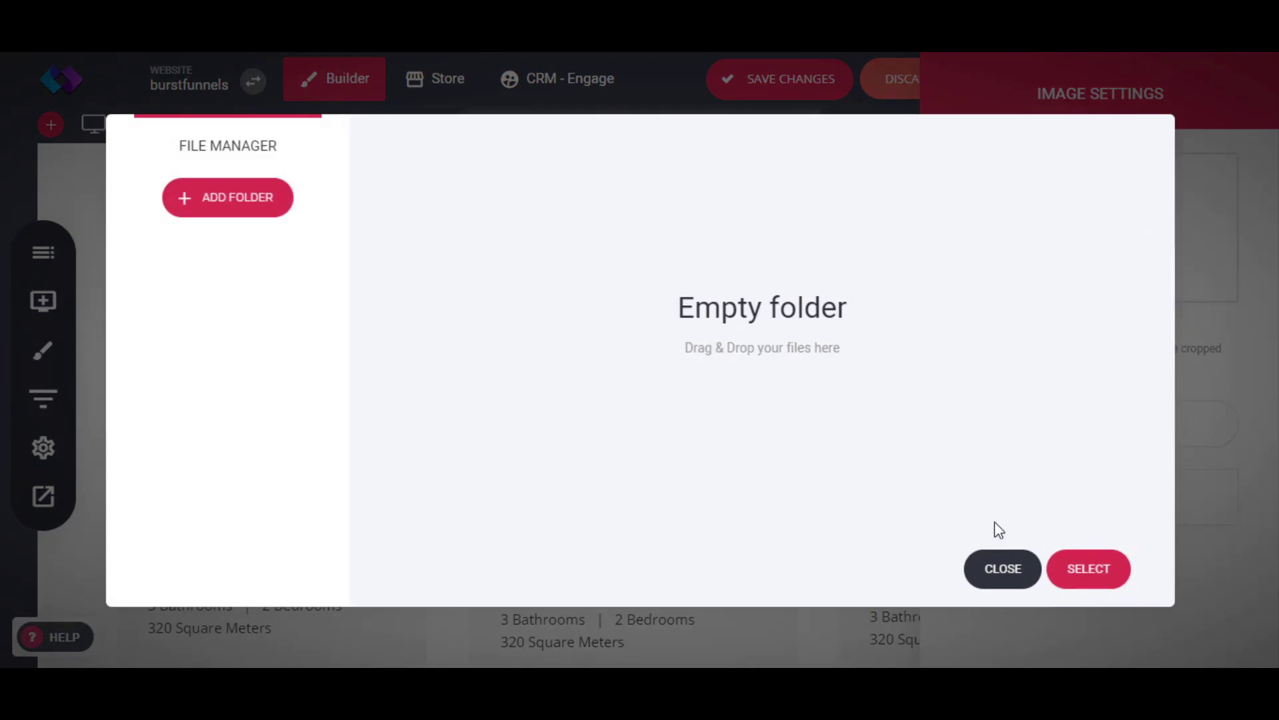
left_click(993, 568)
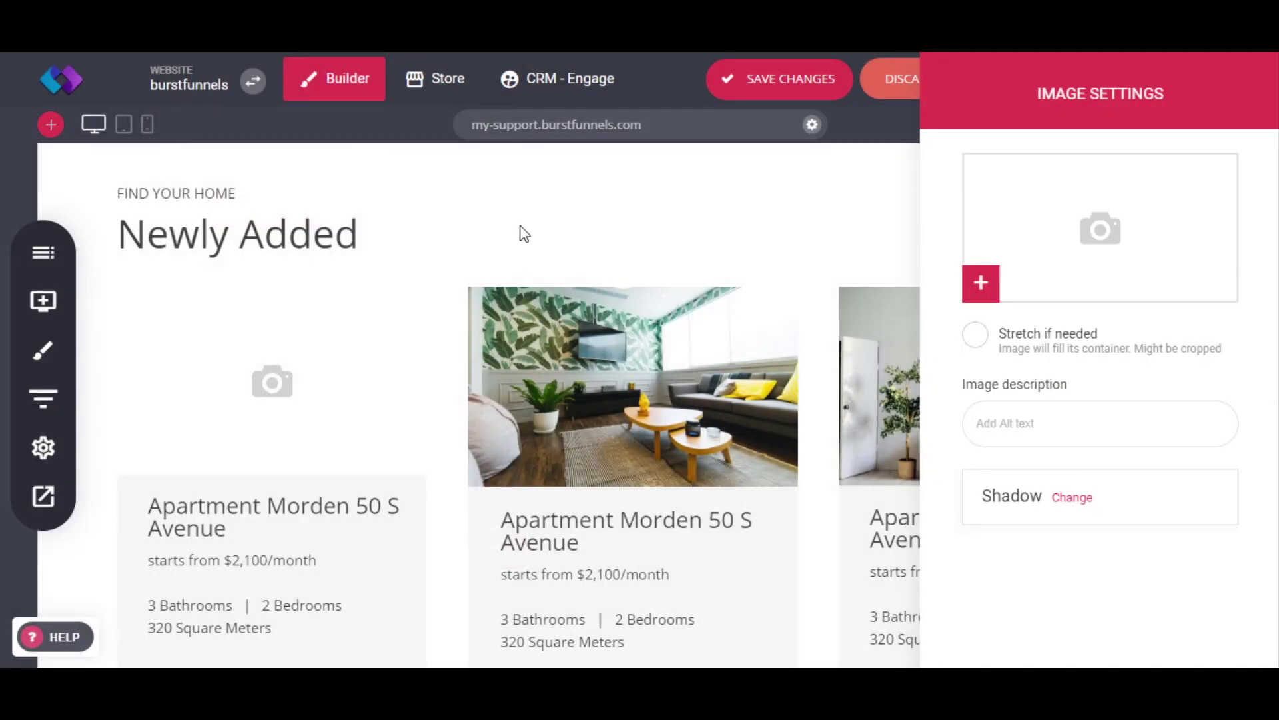
left_click(514, 220)
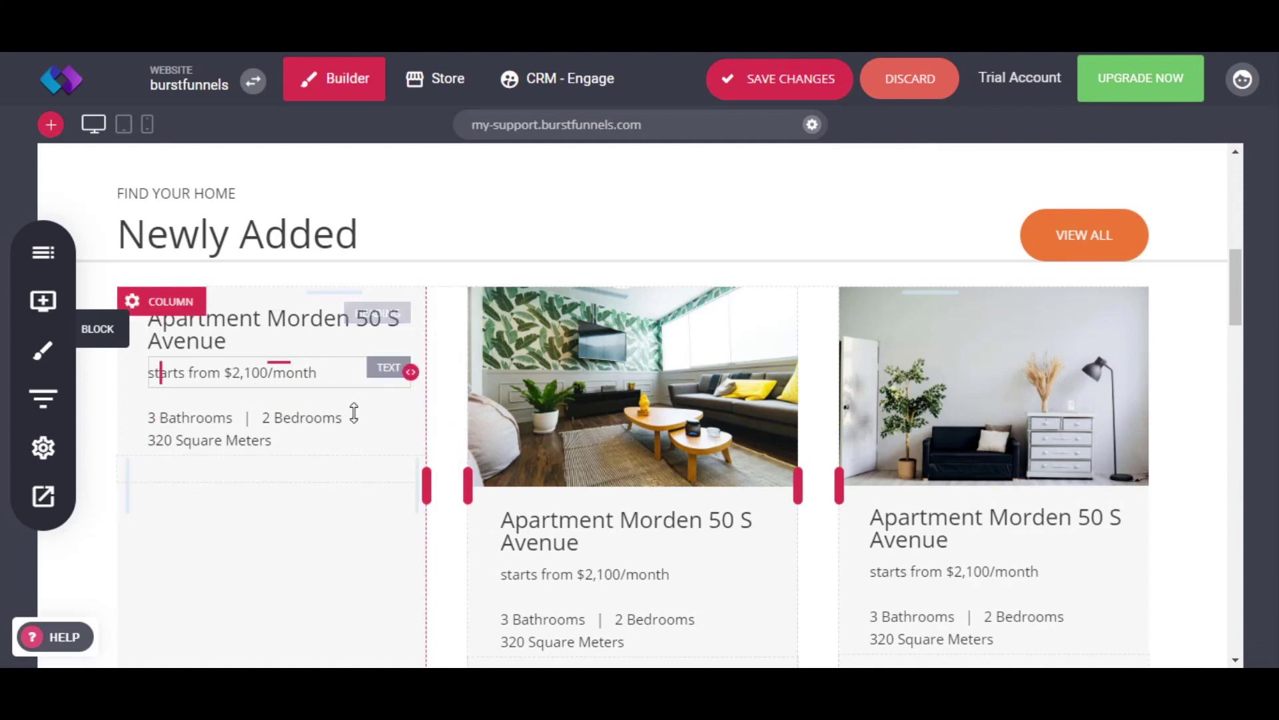
Look over the Basic, Media and Other widgets available for the page, and close the widget list
left_click(42, 316)
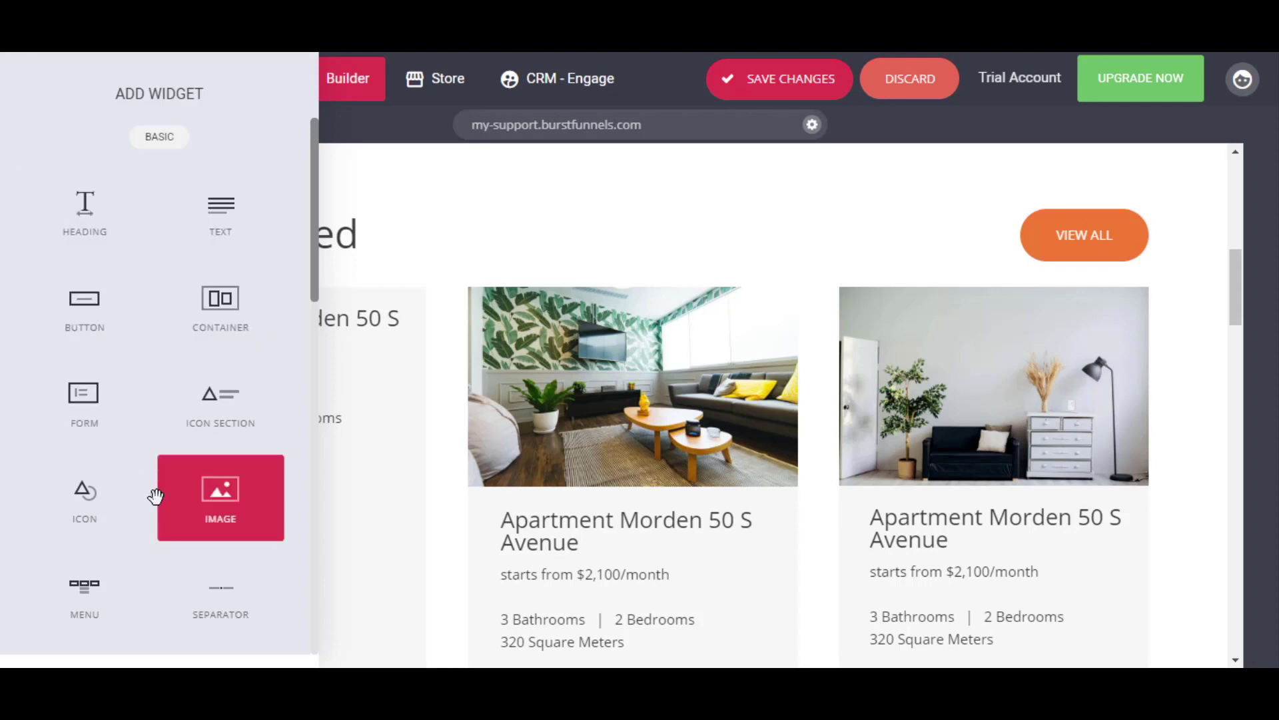
scroll(167, 506, "down", 5)
scroll(178, 526, "down", 2)
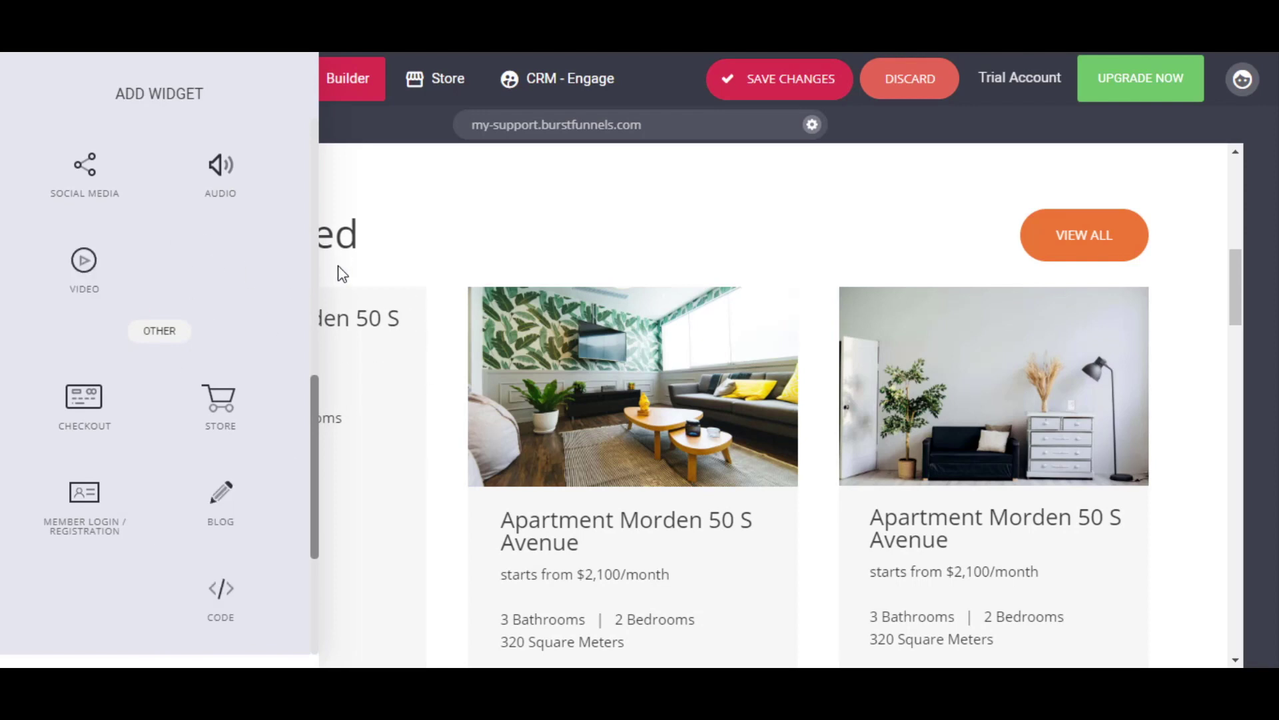
left_click(409, 265)
Add the three-image "Great Health and Future Success" block from the Services category directly below the hero block
scroll(434, 368, "down", 2)
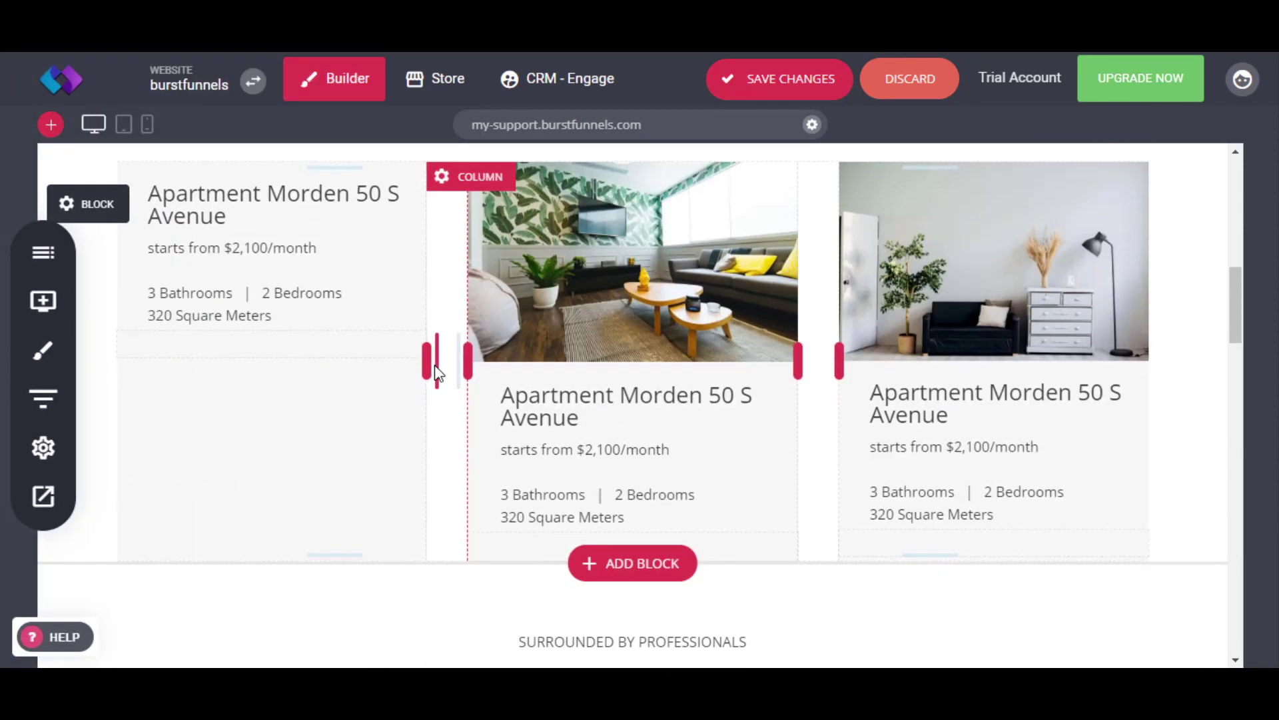
scroll(440, 360, "up", 4)
scroll(442, 354, "up", 5)
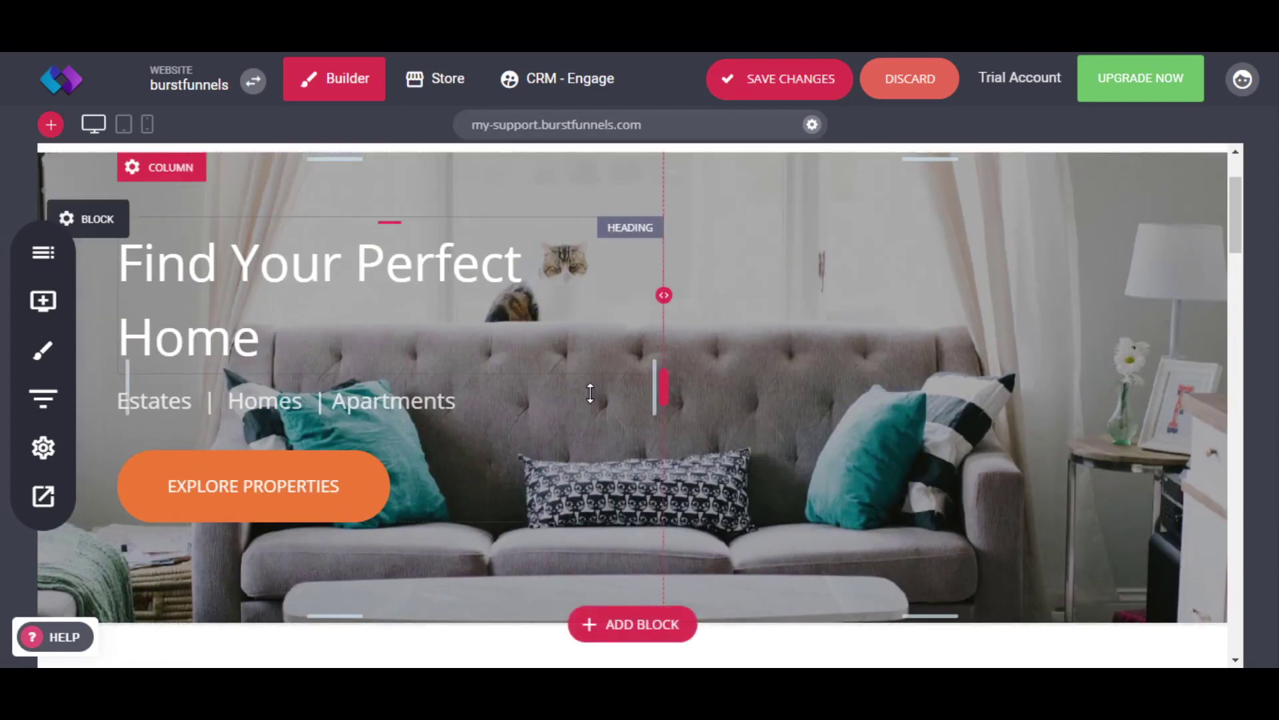
scroll(583, 470, "down", 5)
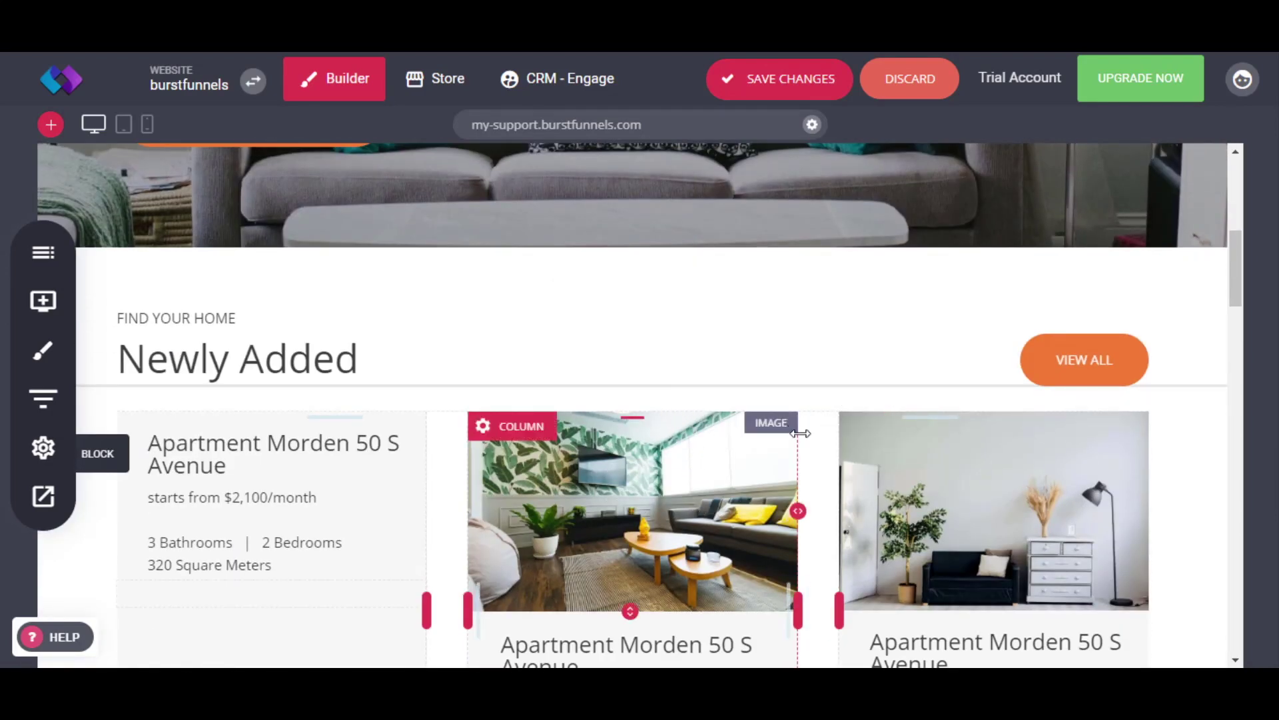
scroll(670, 434, "up", 2)
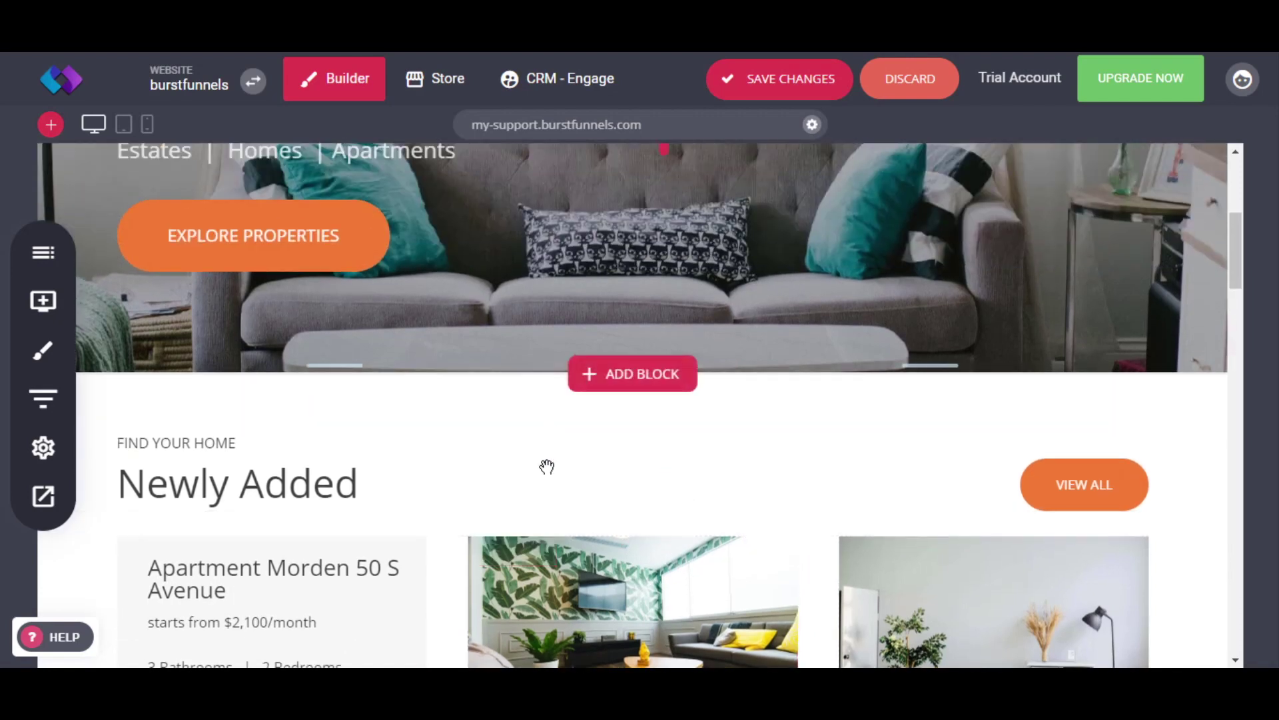
left_click(623, 377)
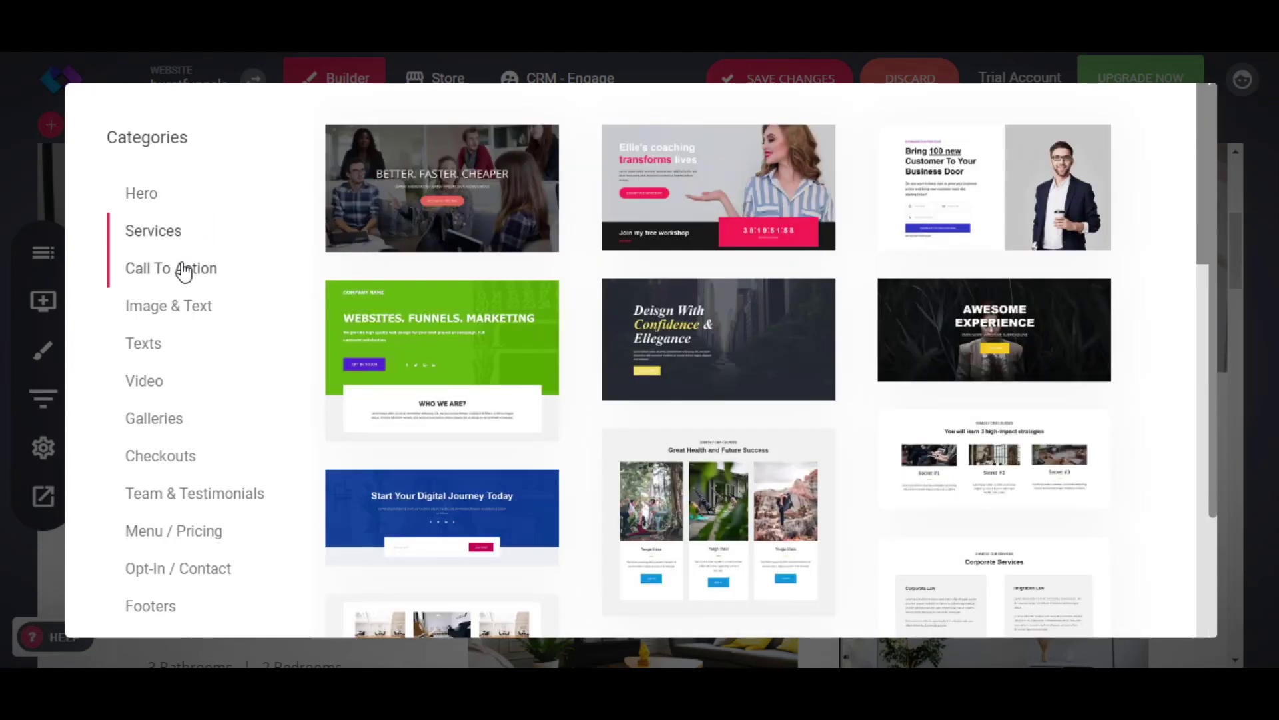
left_click(166, 245)
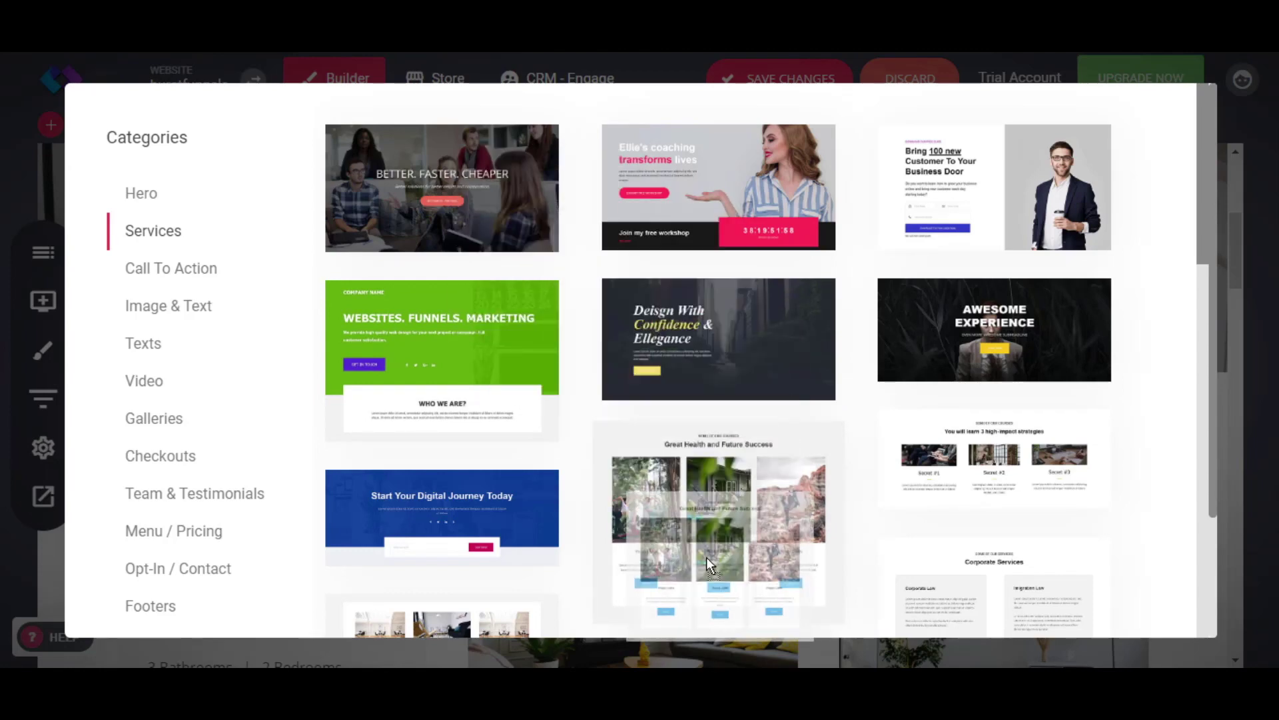
left_click(705, 531)
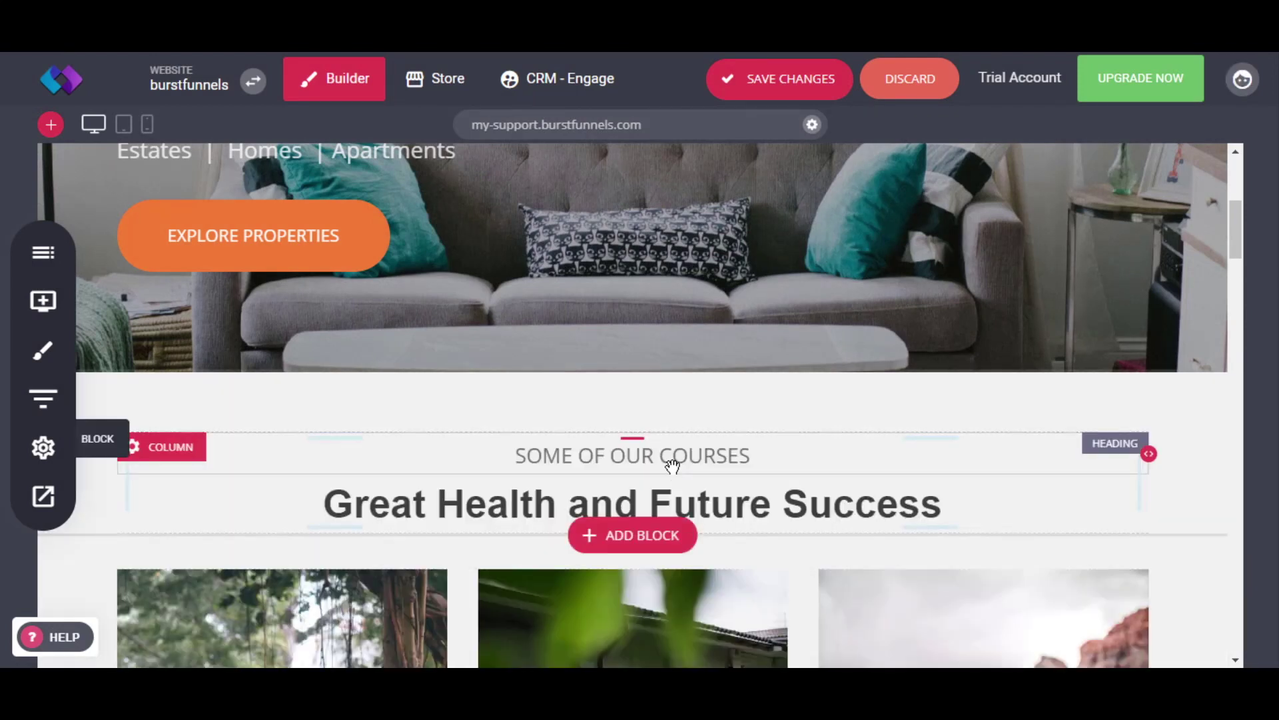
Delete the SIGN UP button from the first Youga Class card in the courses block
scroll(672, 467, "down", 9)
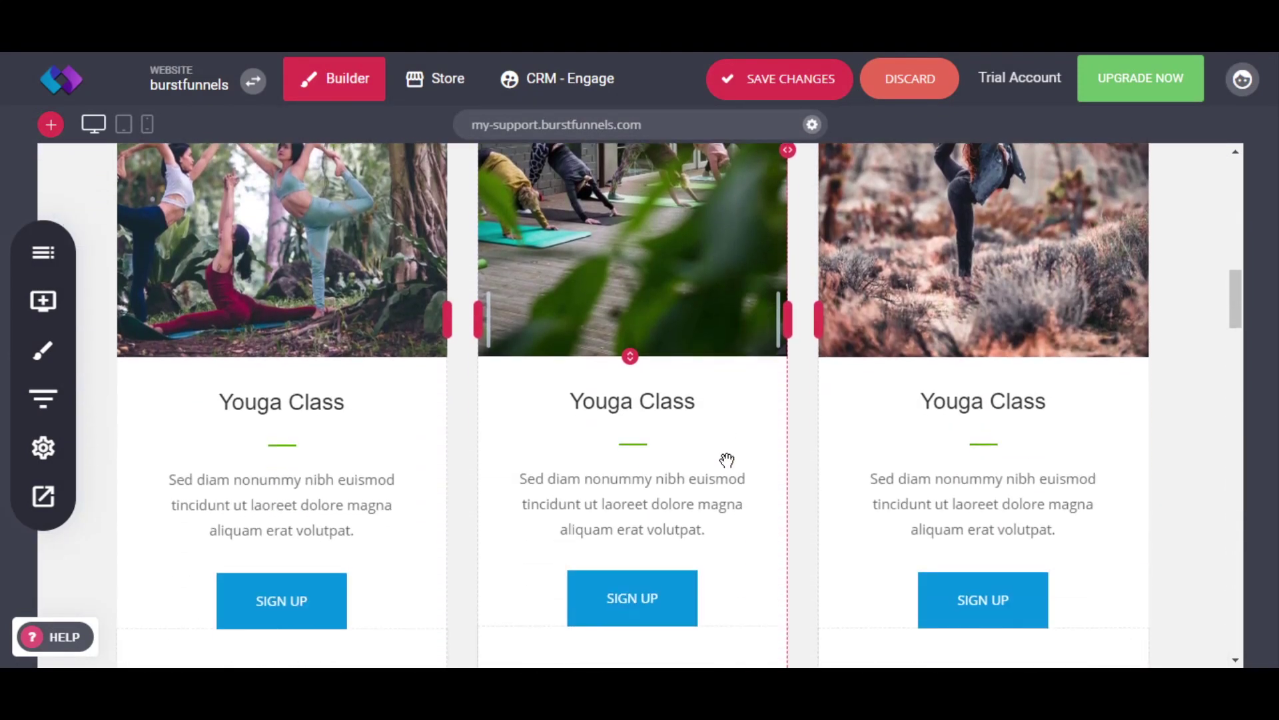
scroll(726, 459, "down", 4)
scroll(726, 457, "up", 4)
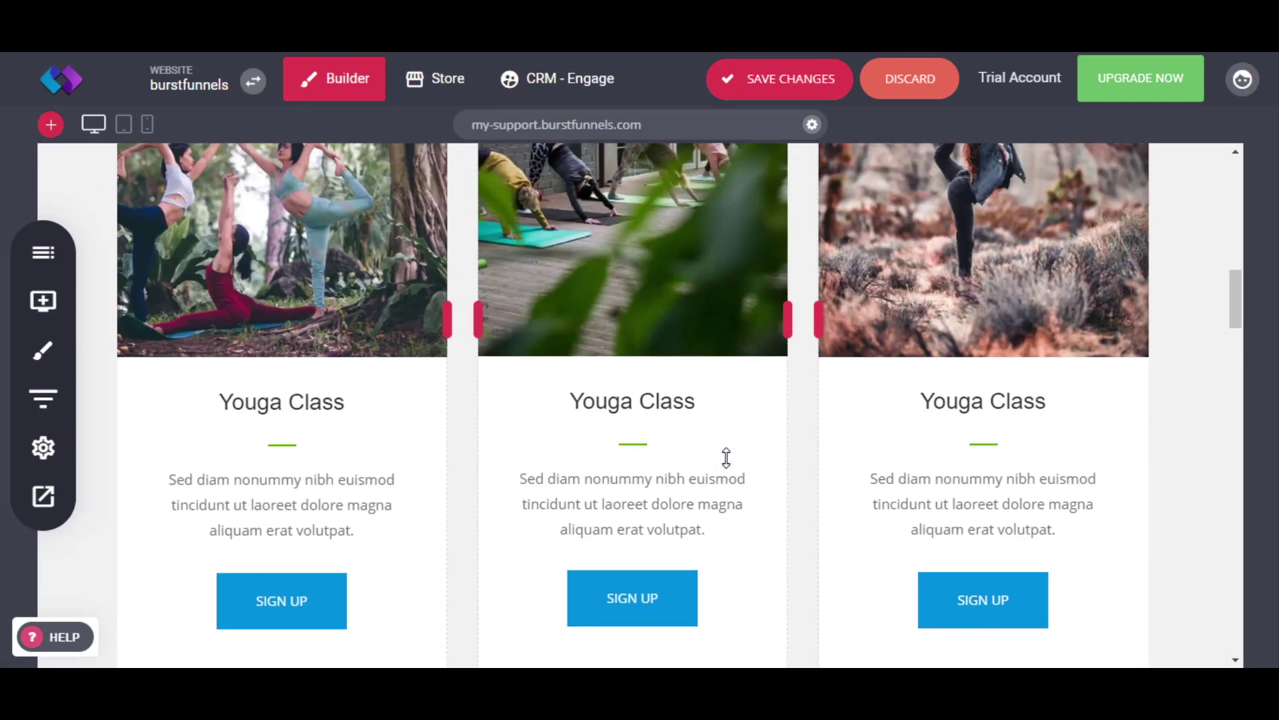
scroll(726, 457, "up", 2)
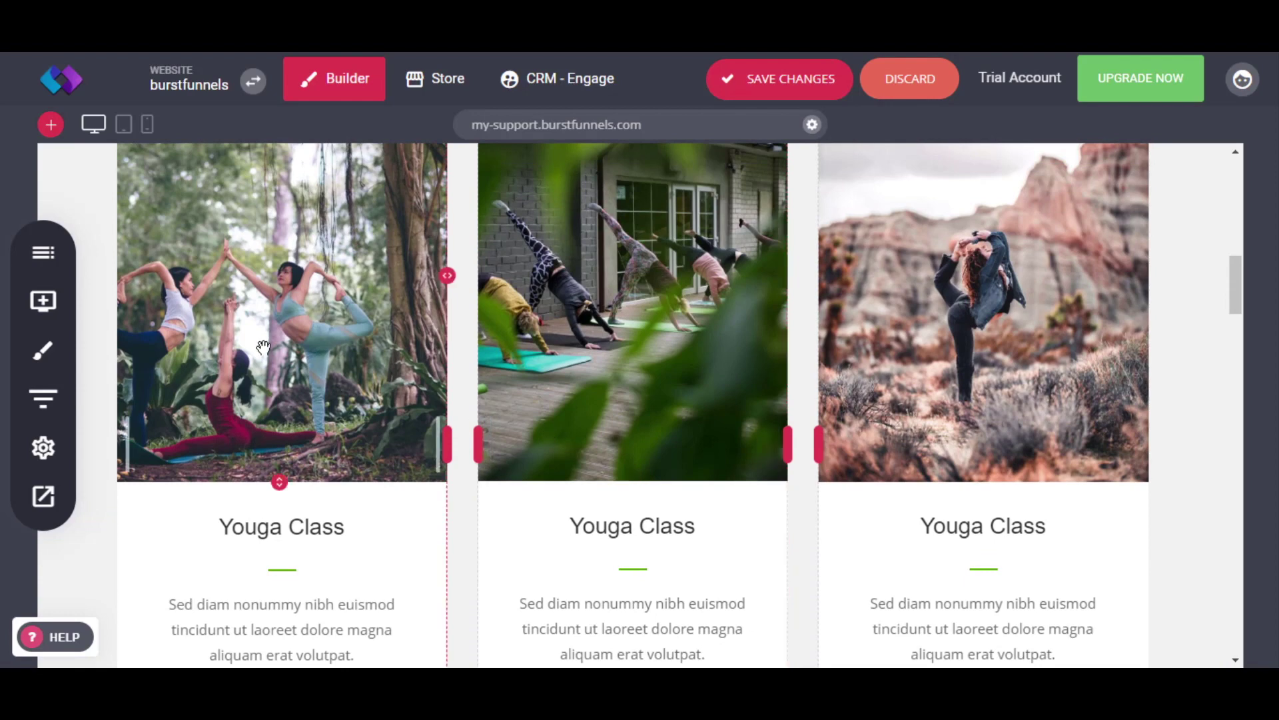
scroll(617, 445, "down", 2)
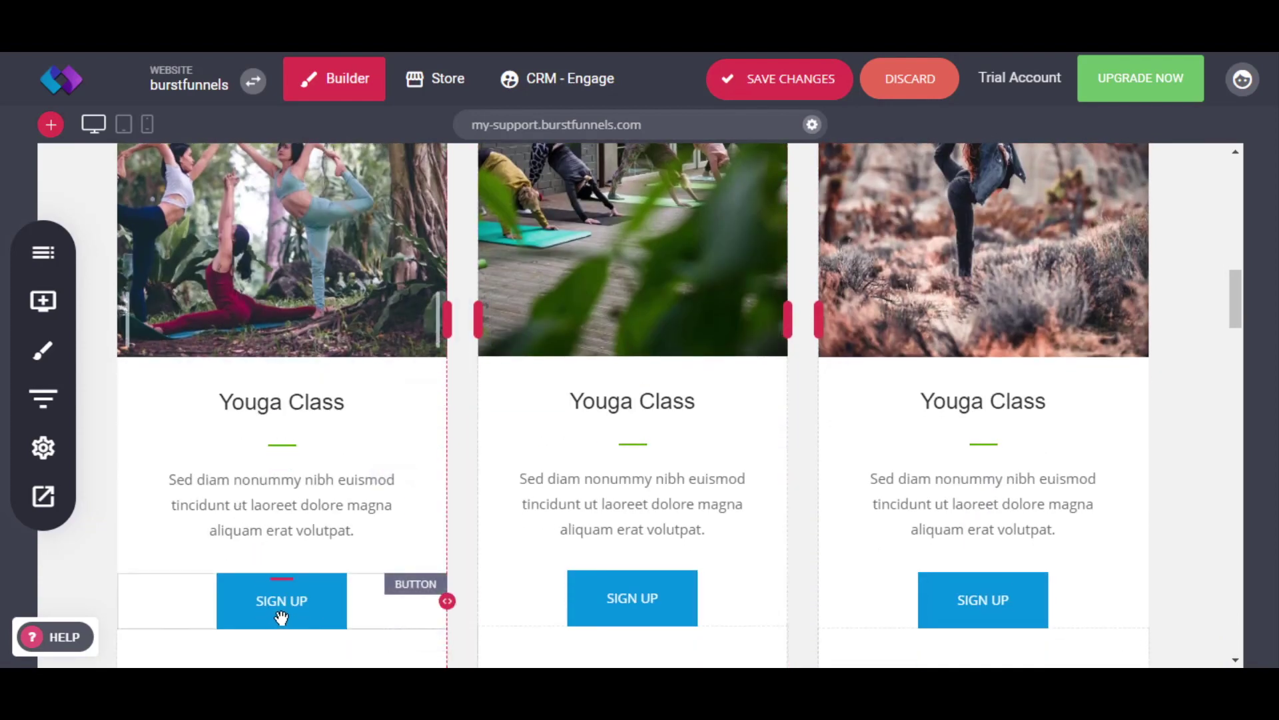
left_click(324, 605)
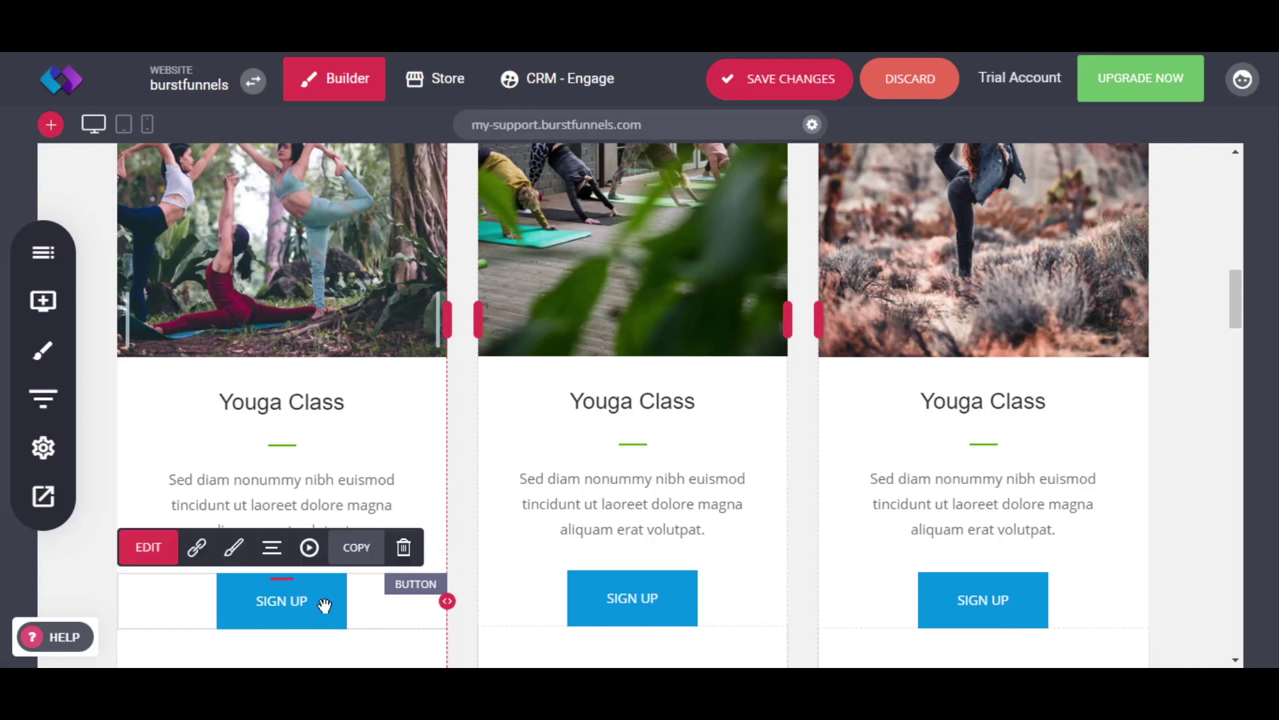
left_click(404, 548)
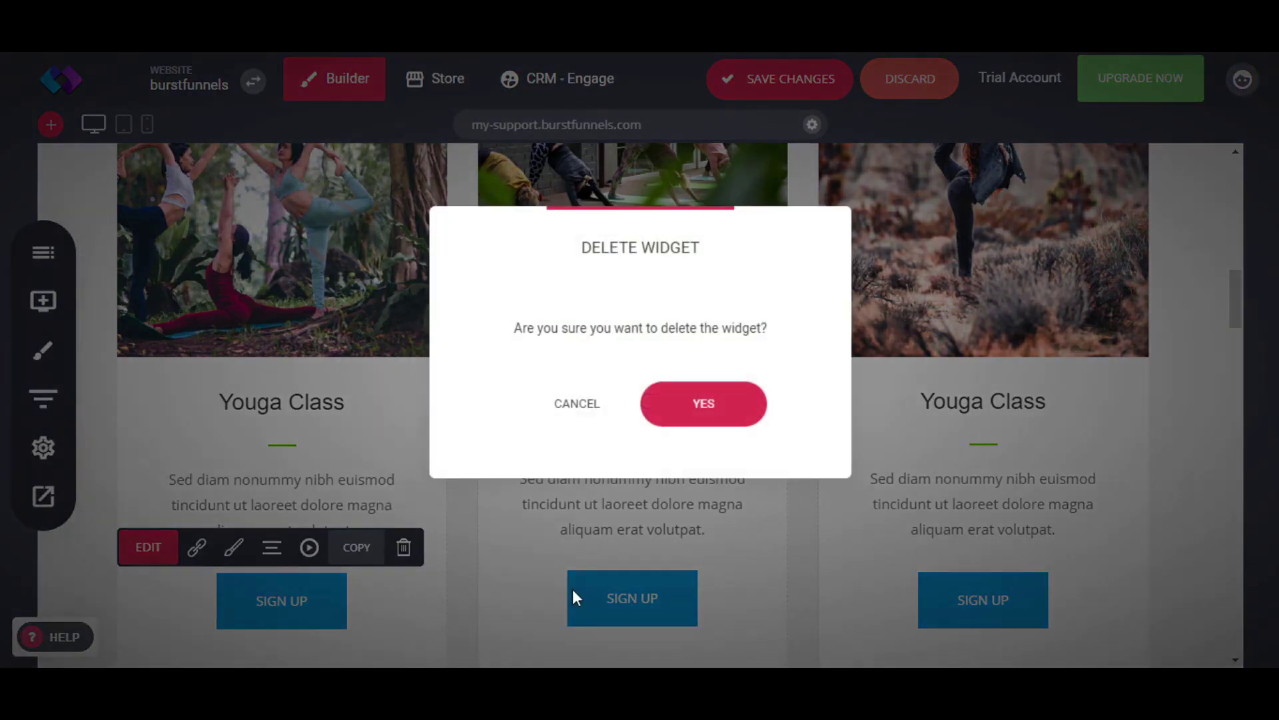
left_click(679, 417)
Delete the SIGN UP buttons from the second and third Youga Class cards
left_click(716, 612)
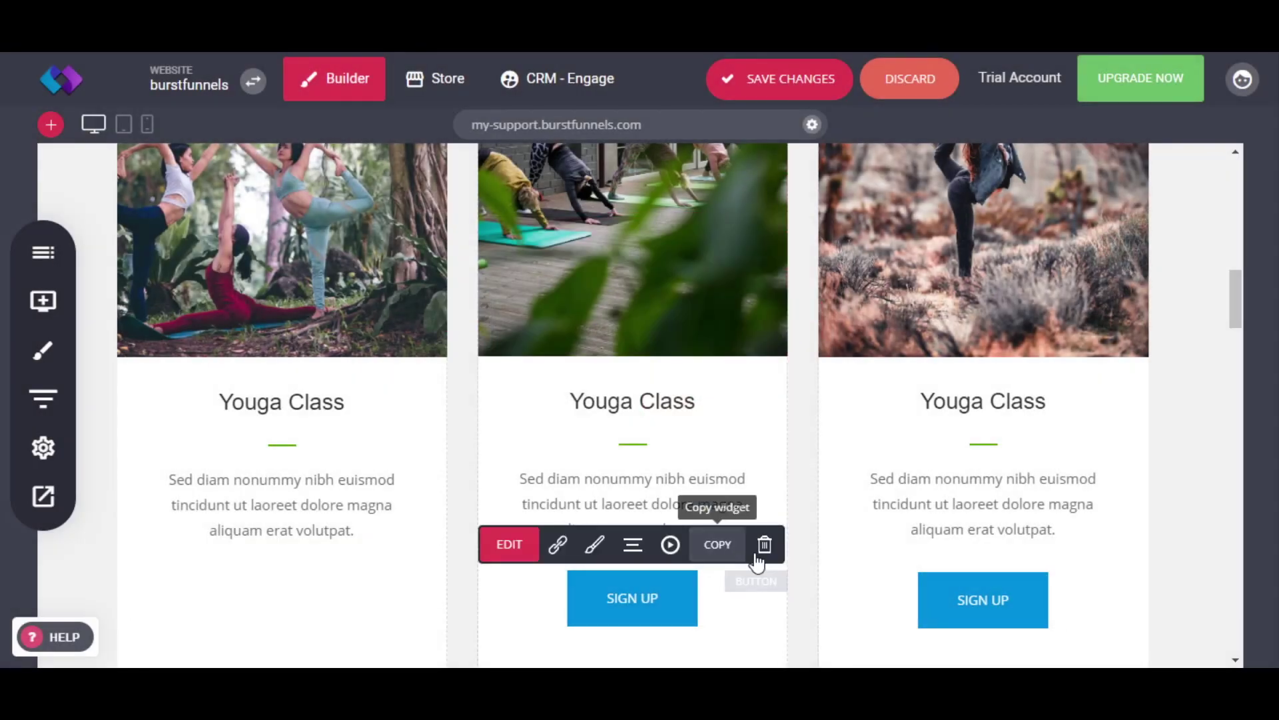
left_click(764, 545)
left_click(719, 402)
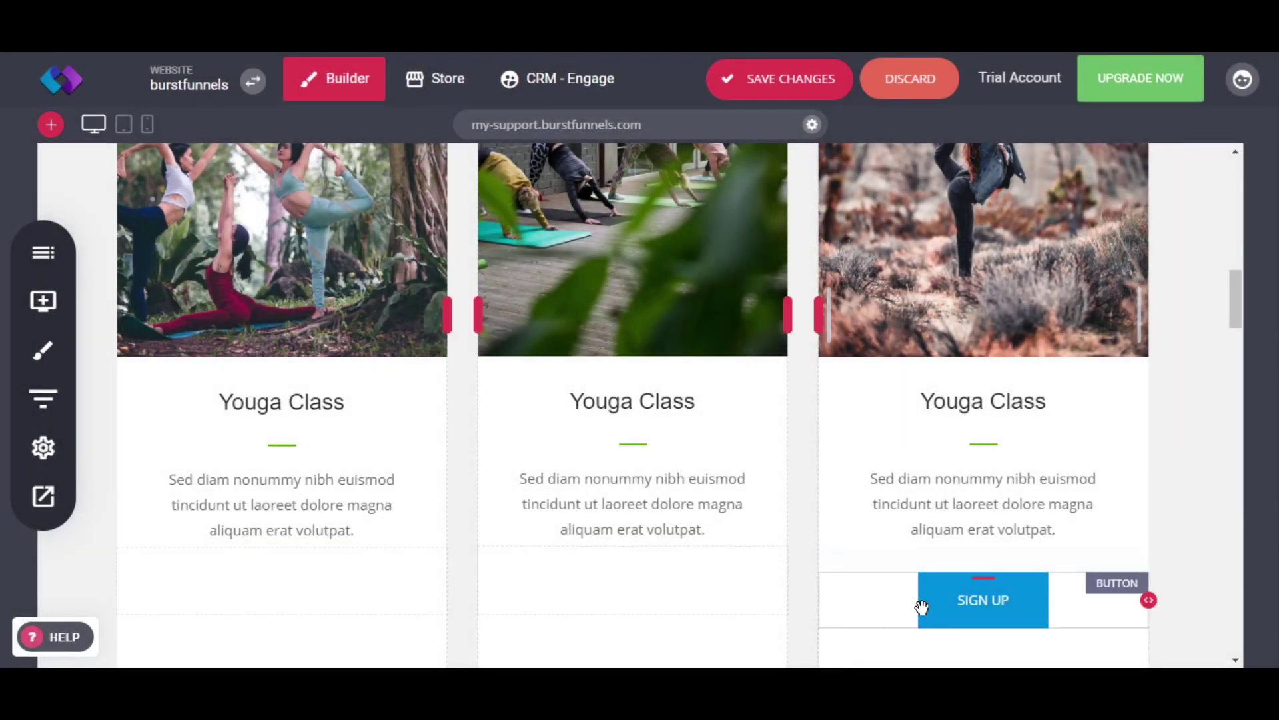
left_click(922, 605)
left_click(1104, 546)
left_click(707, 402)
Shorten the images of all three Youga Class cards to about the same reduced height
scroll(286, 476, "up", 2)
left_click_drag(286, 476, 286, 344)
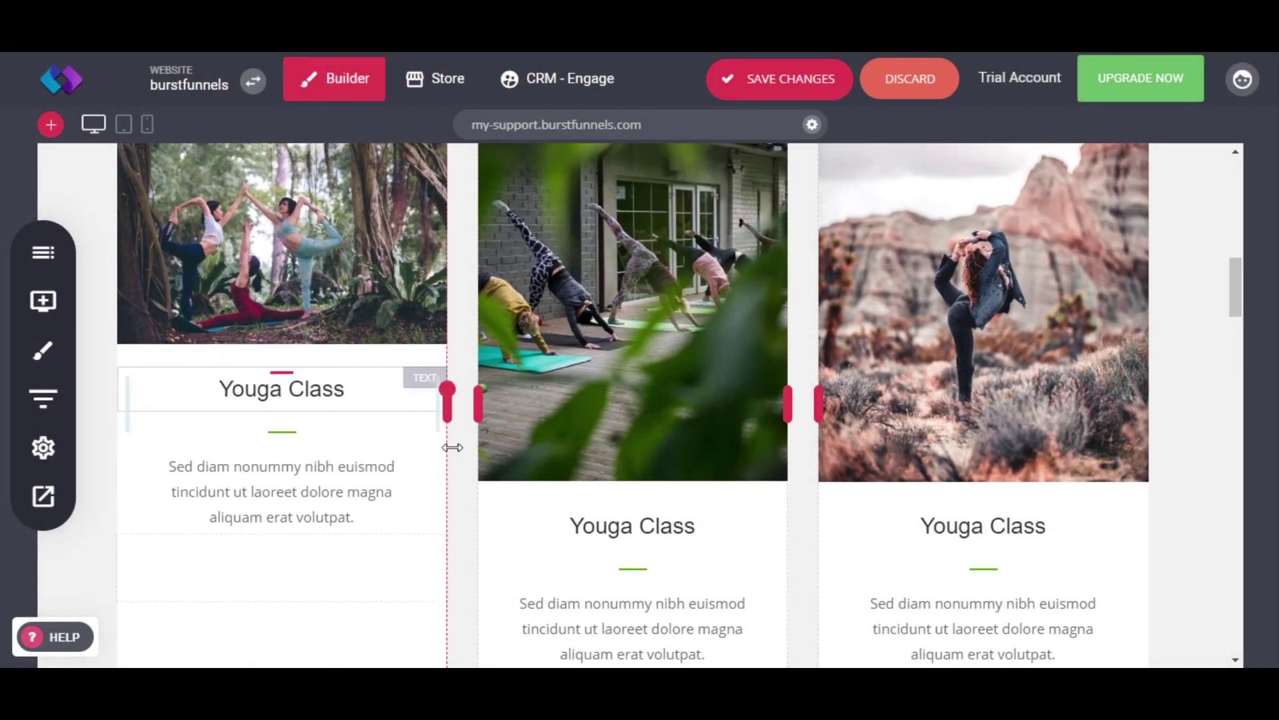
left_click_drag(611, 481, 611, 343)
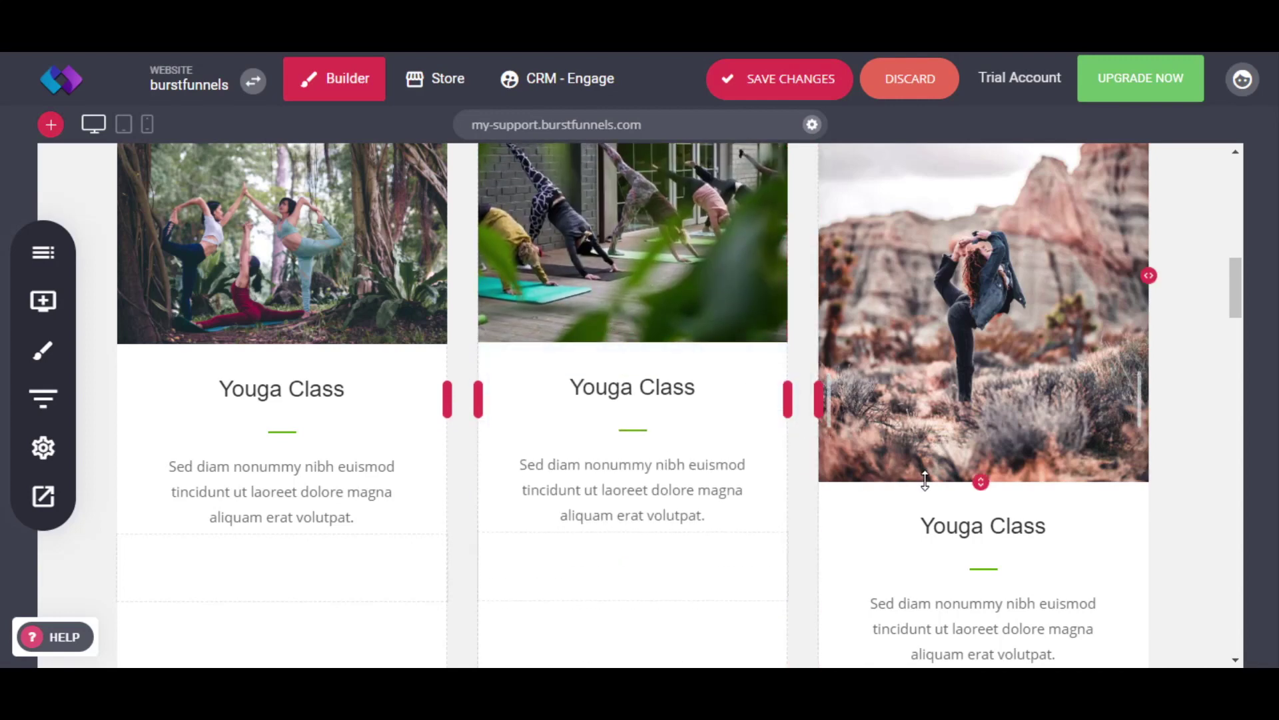
left_click_drag(925, 480, 925, 343)
Open the image settings of the first Youga Class card's photo, and close them
scroll(278, 362, "up", 2)
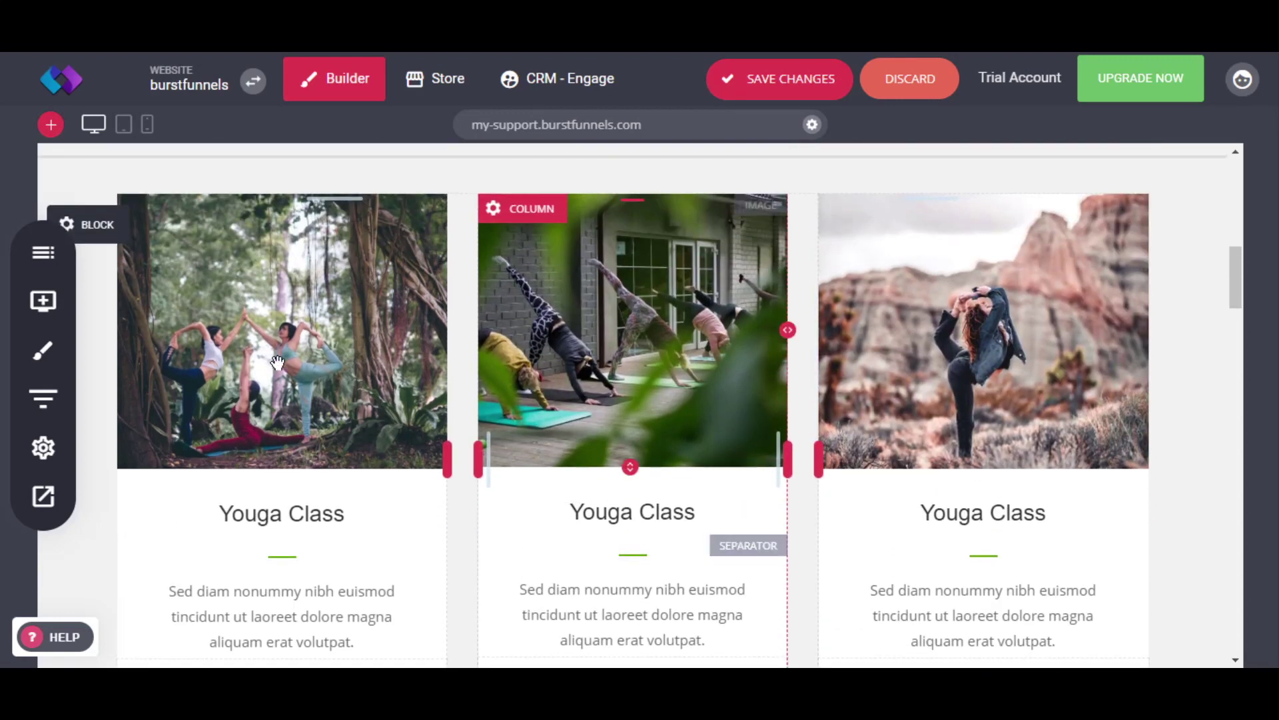
left_click(303, 353)
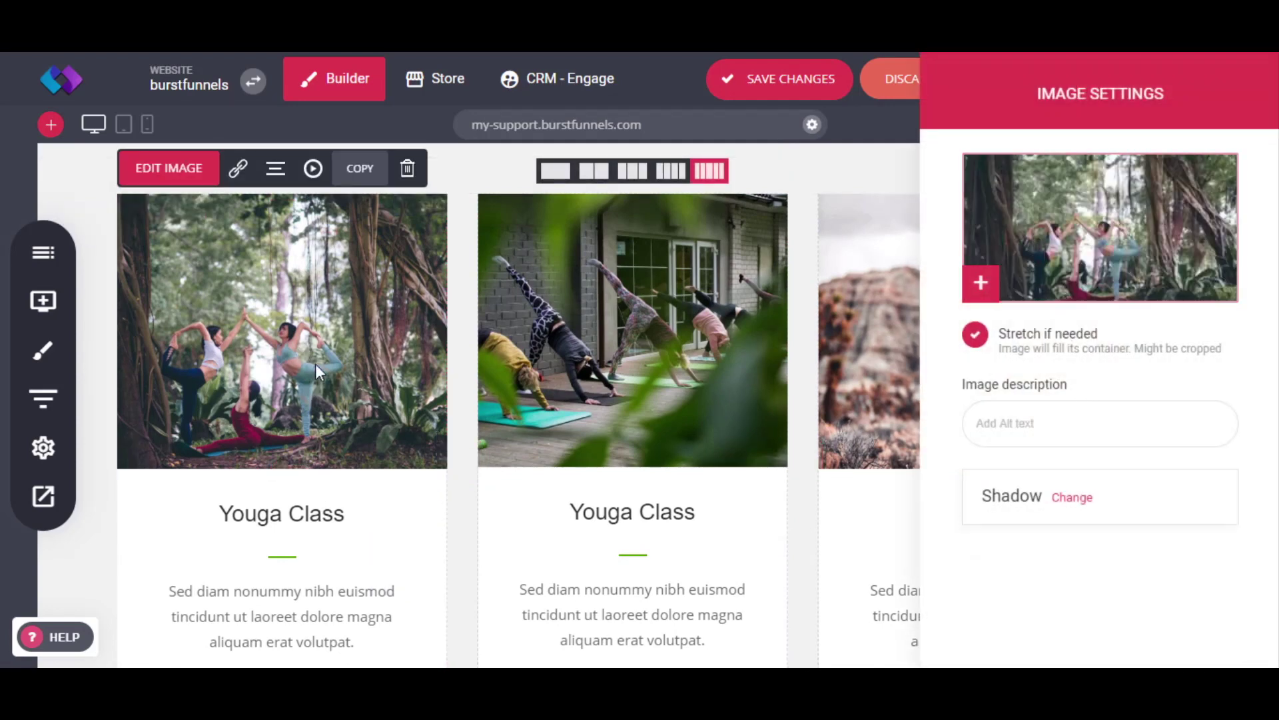
left_click(457, 530)
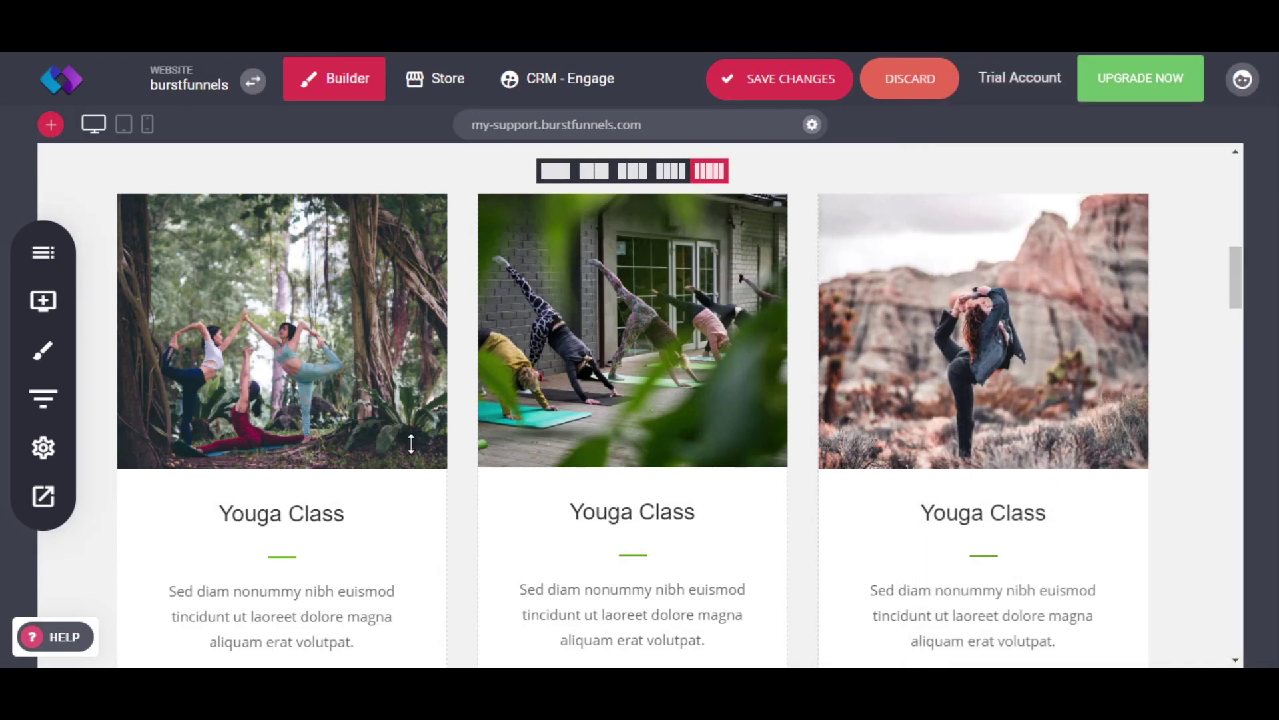
Try the Zoom In animation on the first Youga Class photo, and set its animation type to Fade In From Right
left_click(338, 380)
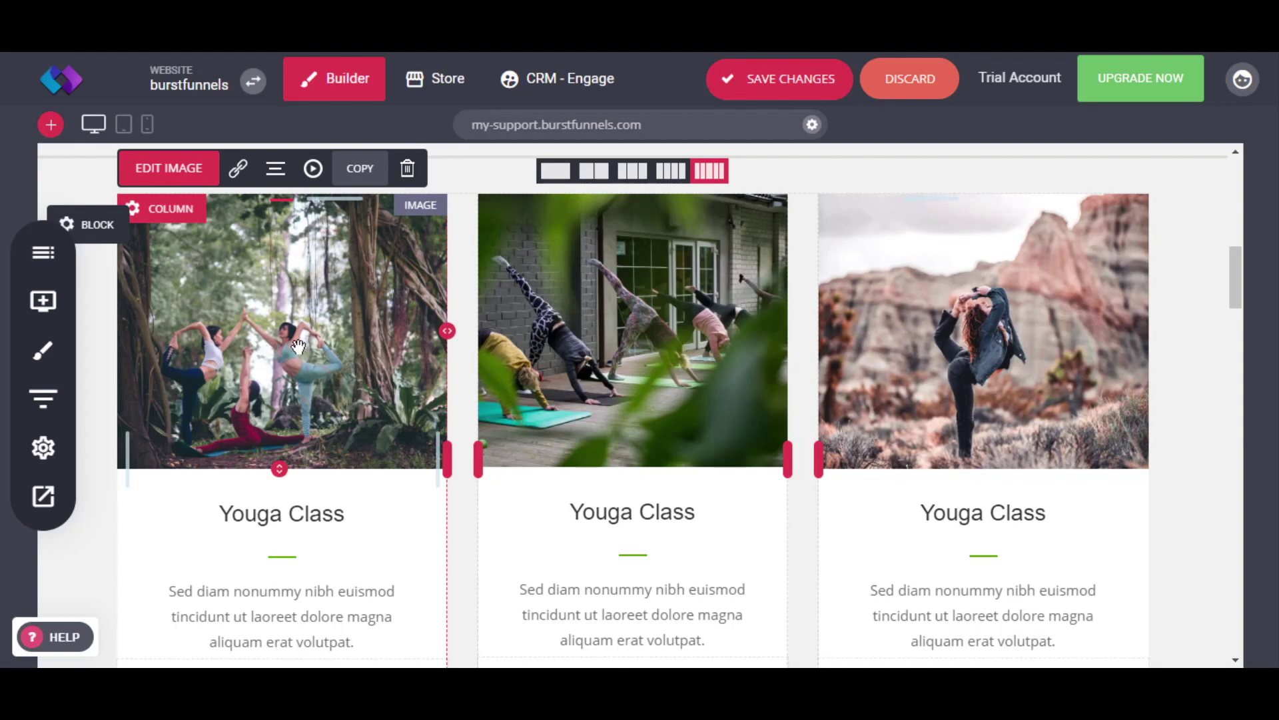
left_click(312, 169)
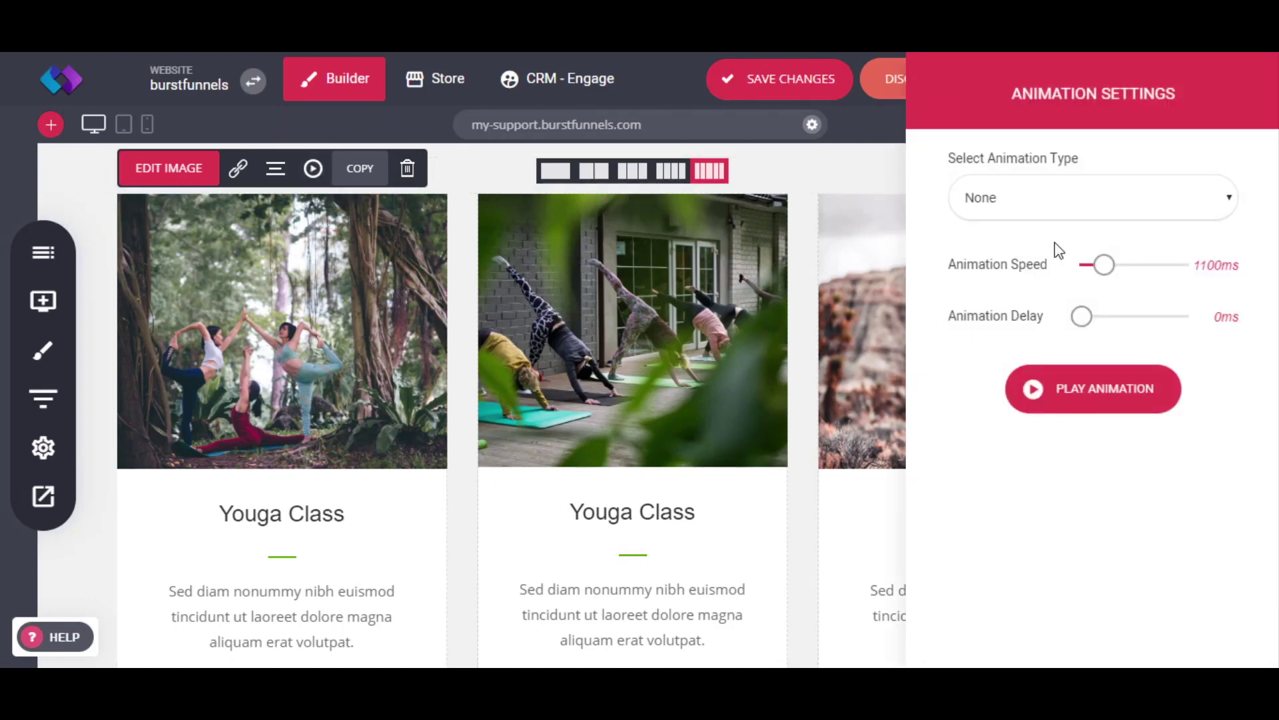
left_click(1074, 198)
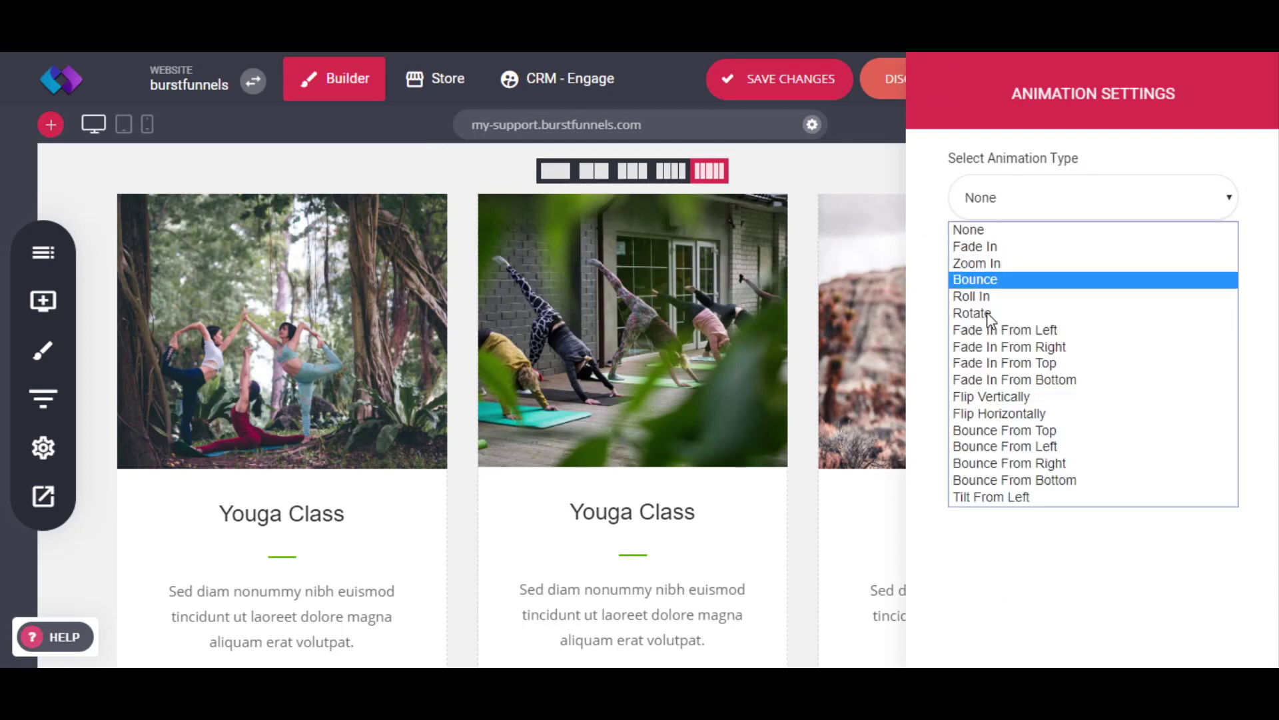
left_click(1044, 267)
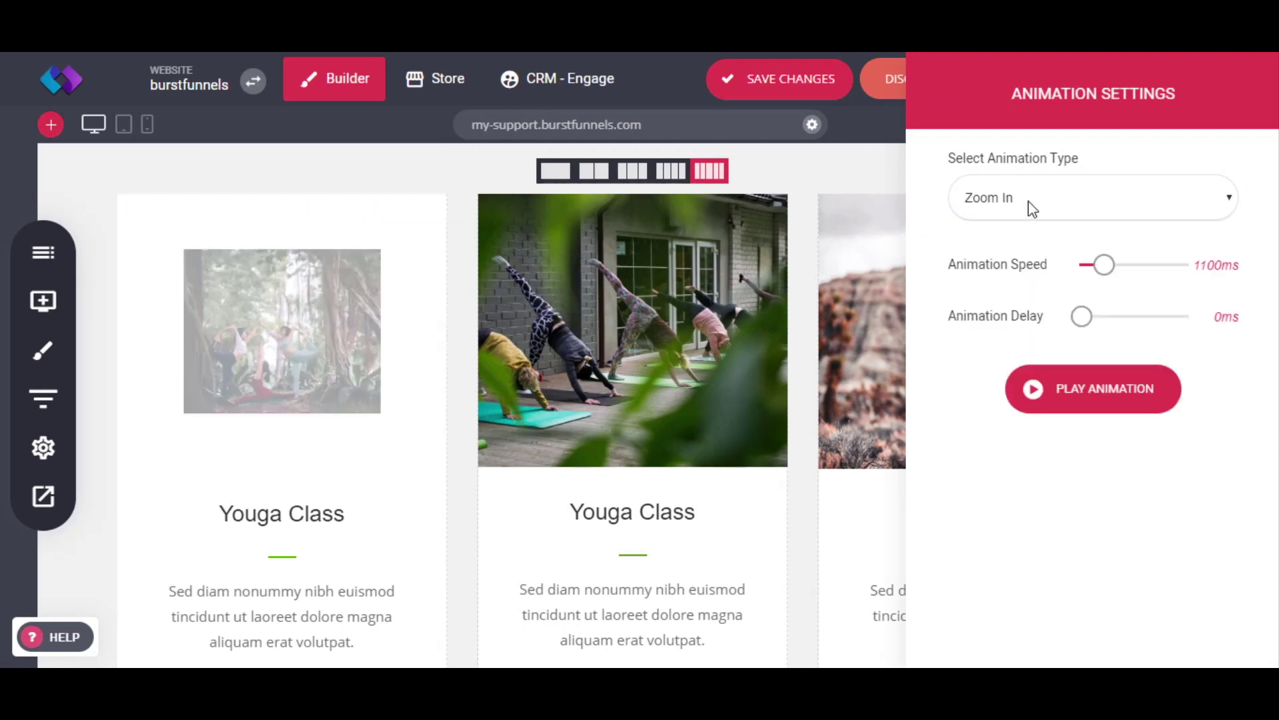
left_click(1000, 200)
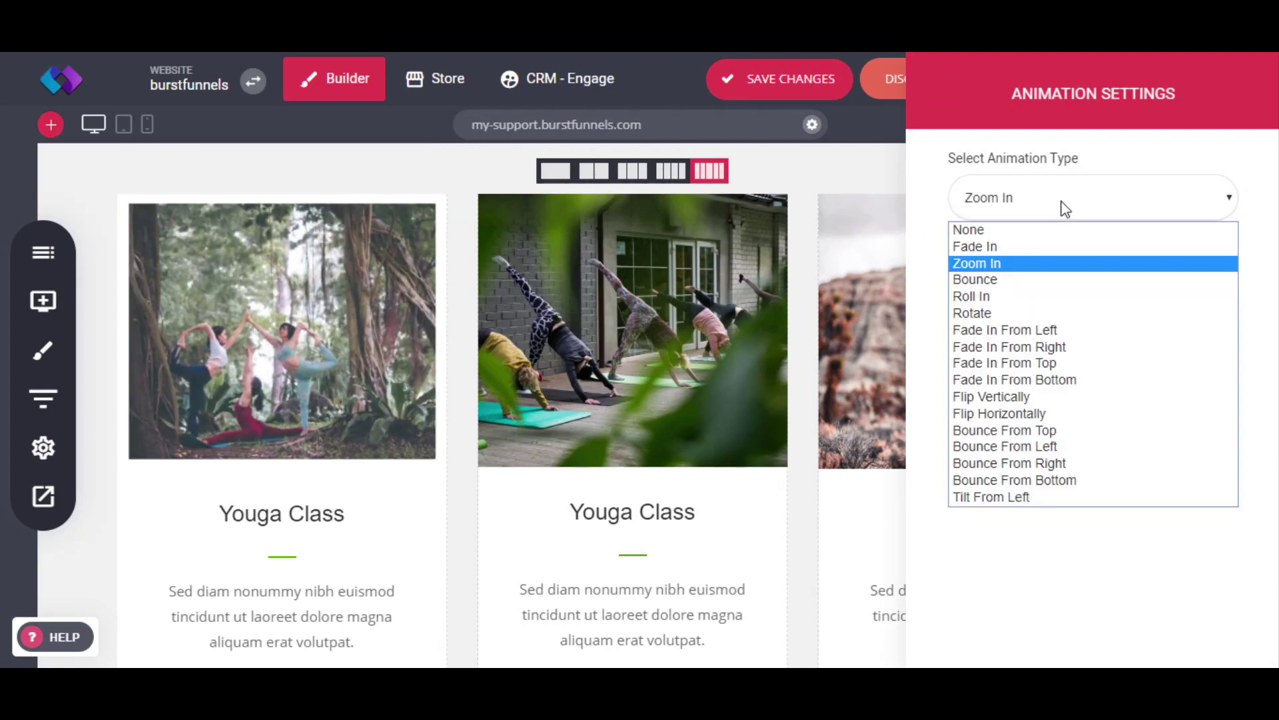
left_click(1074, 347)
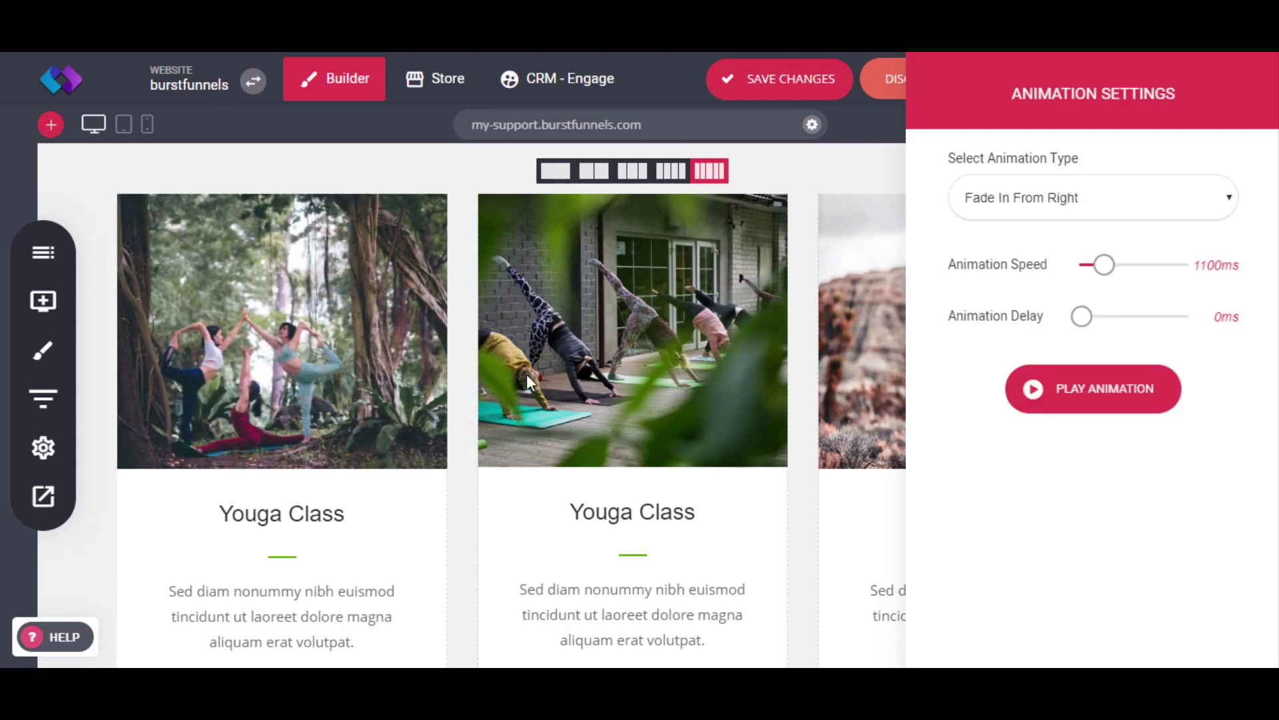
left_click(466, 386)
Add the "Do Things Differently" video block from the Video category directly below the Newly Added heading
scroll(588, 460, "up", 2)
scroll(585, 453, "down", 6)
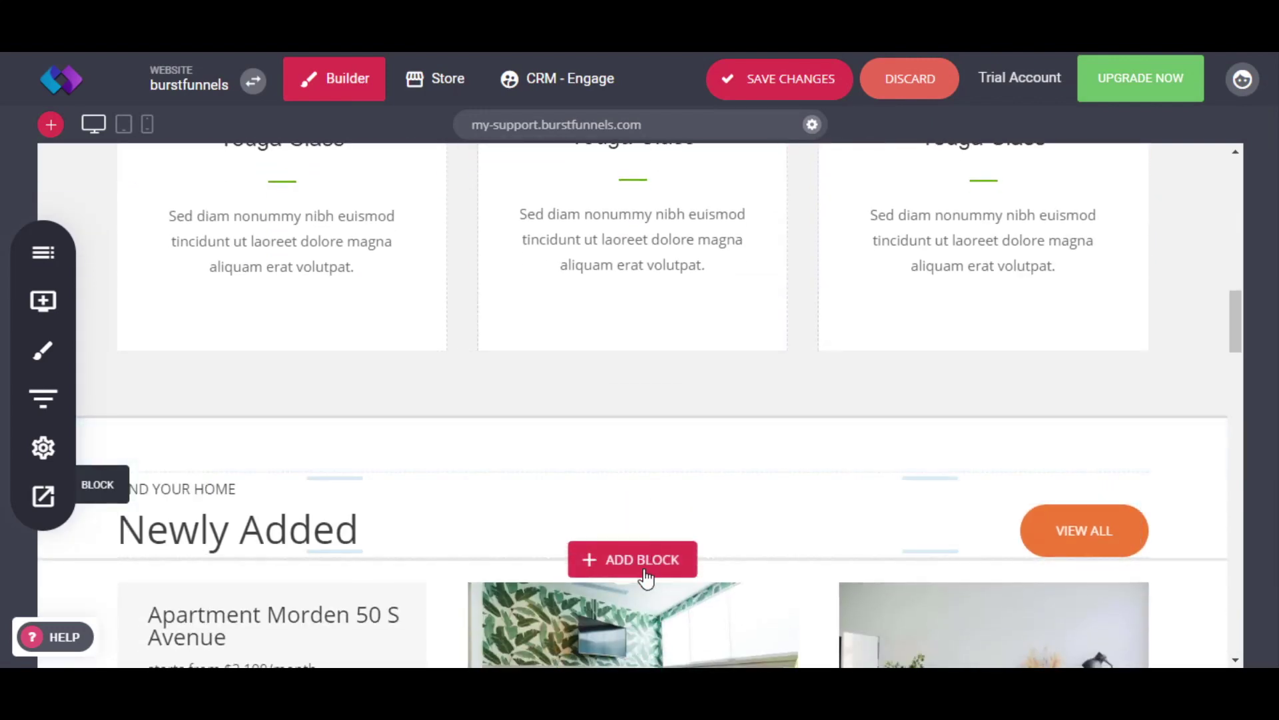
left_click(642, 566)
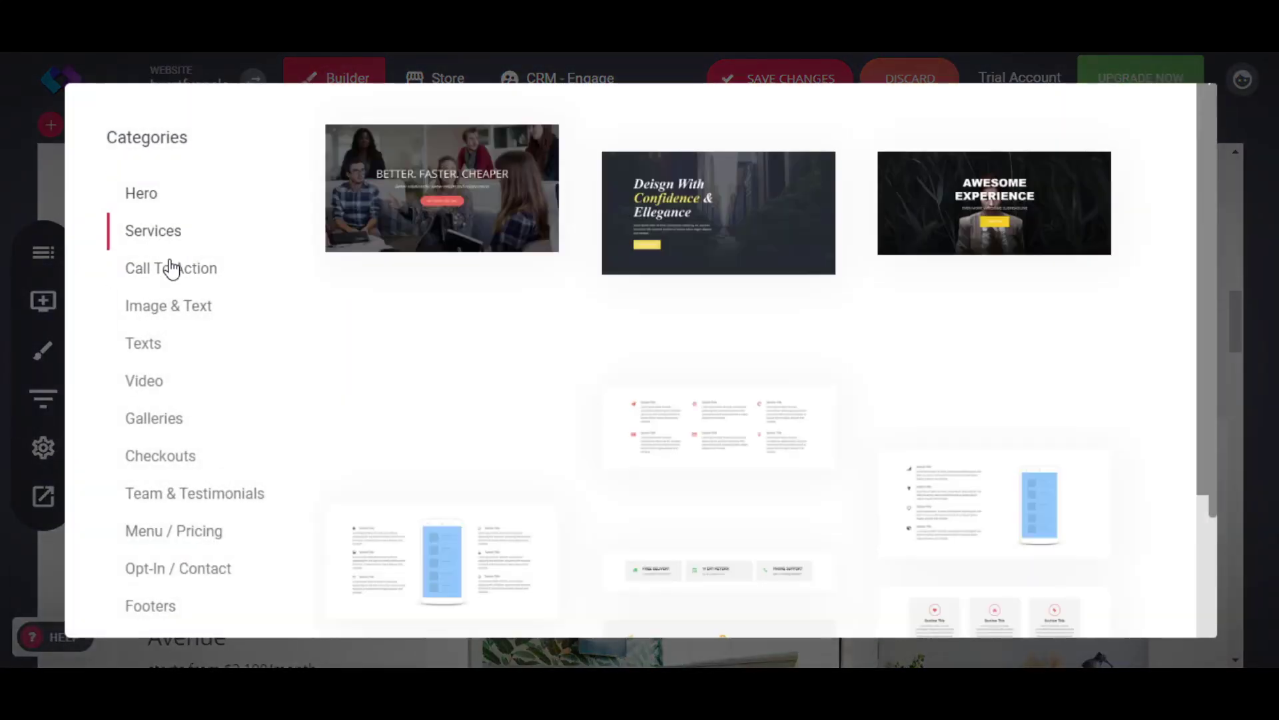
left_click(168, 305)
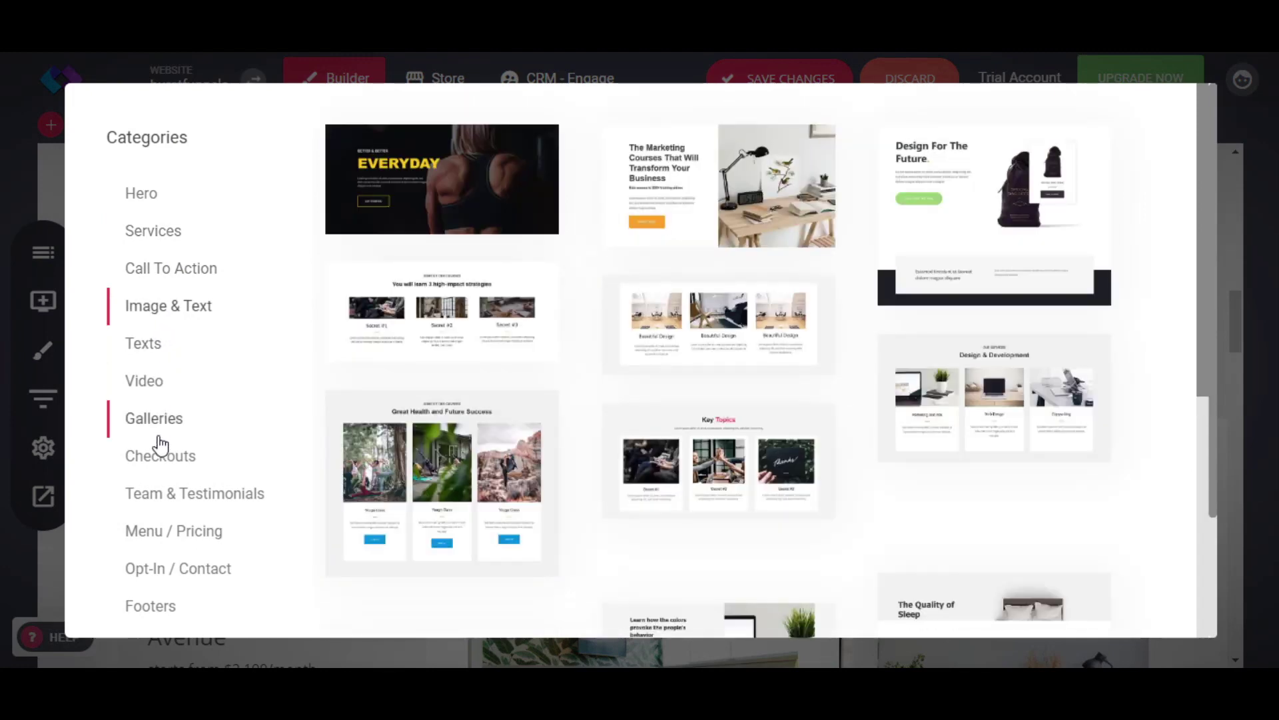
left_click(160, 413)
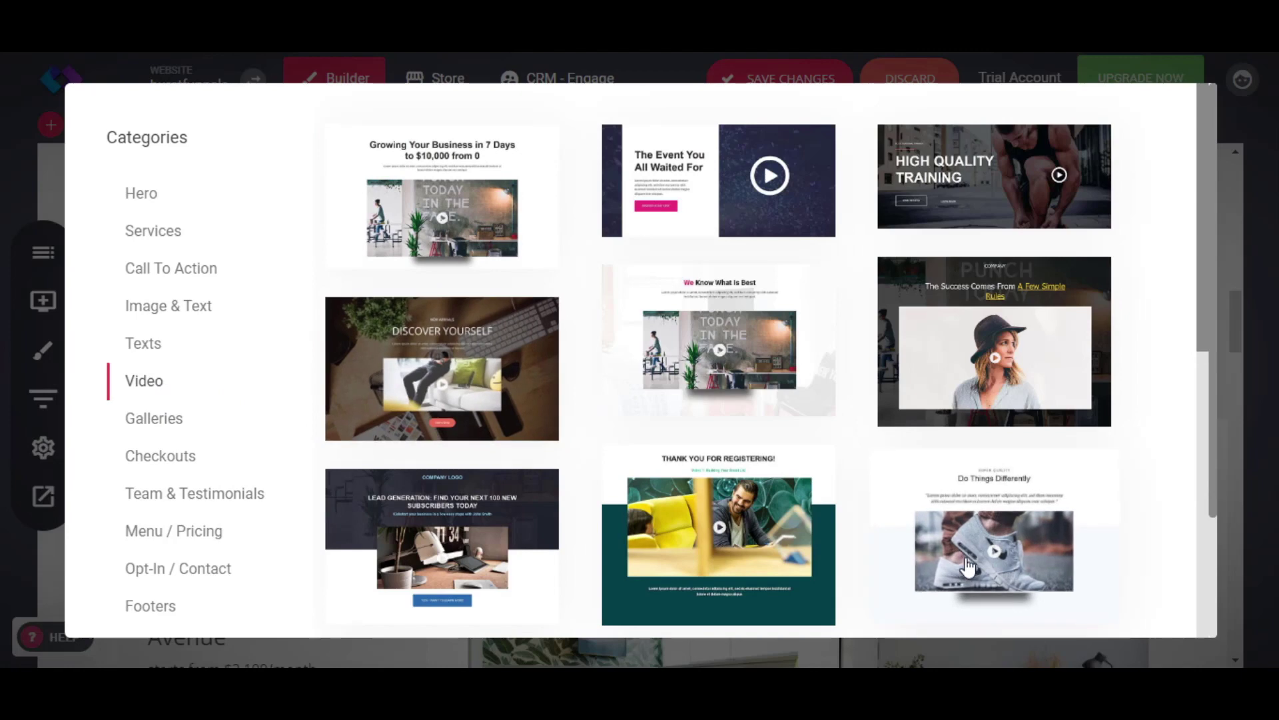
left_click(979, 560)
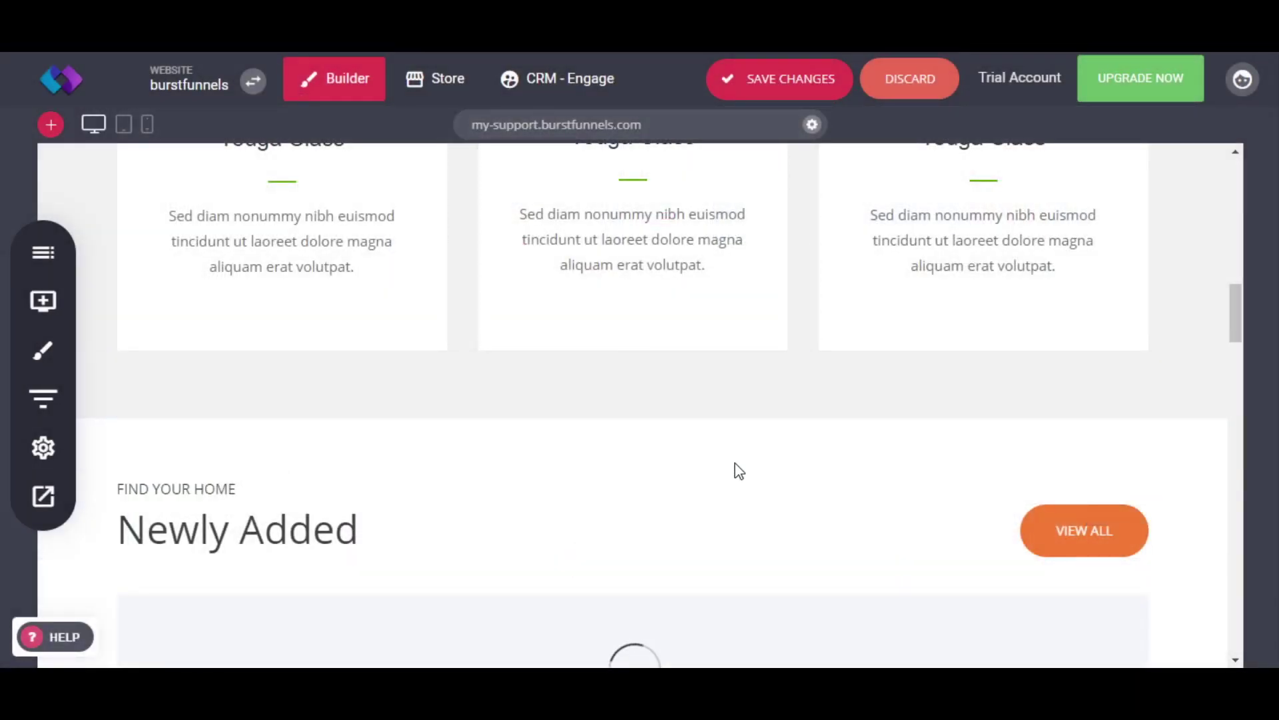
Replace the "Do Things Differently" heading in the video block with "my heading"
scroll(733, 463, "down", 7)
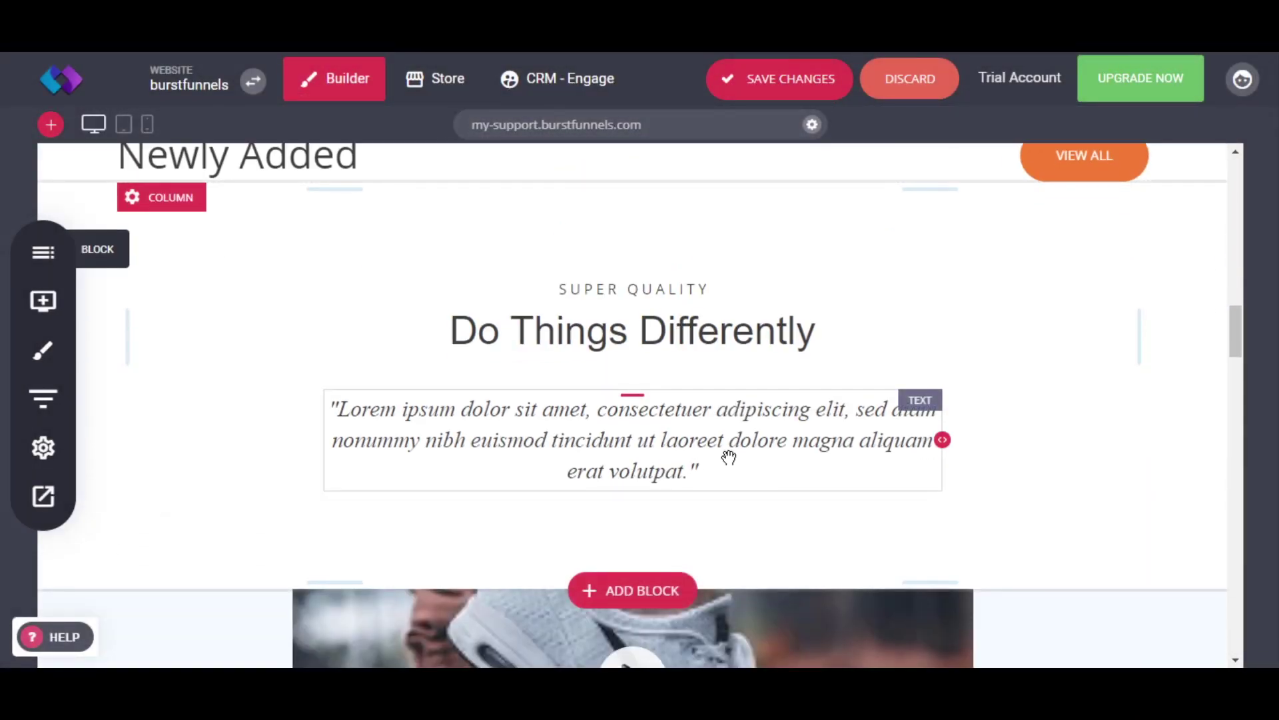
left_click(644, 207)
left_click(646, 208)
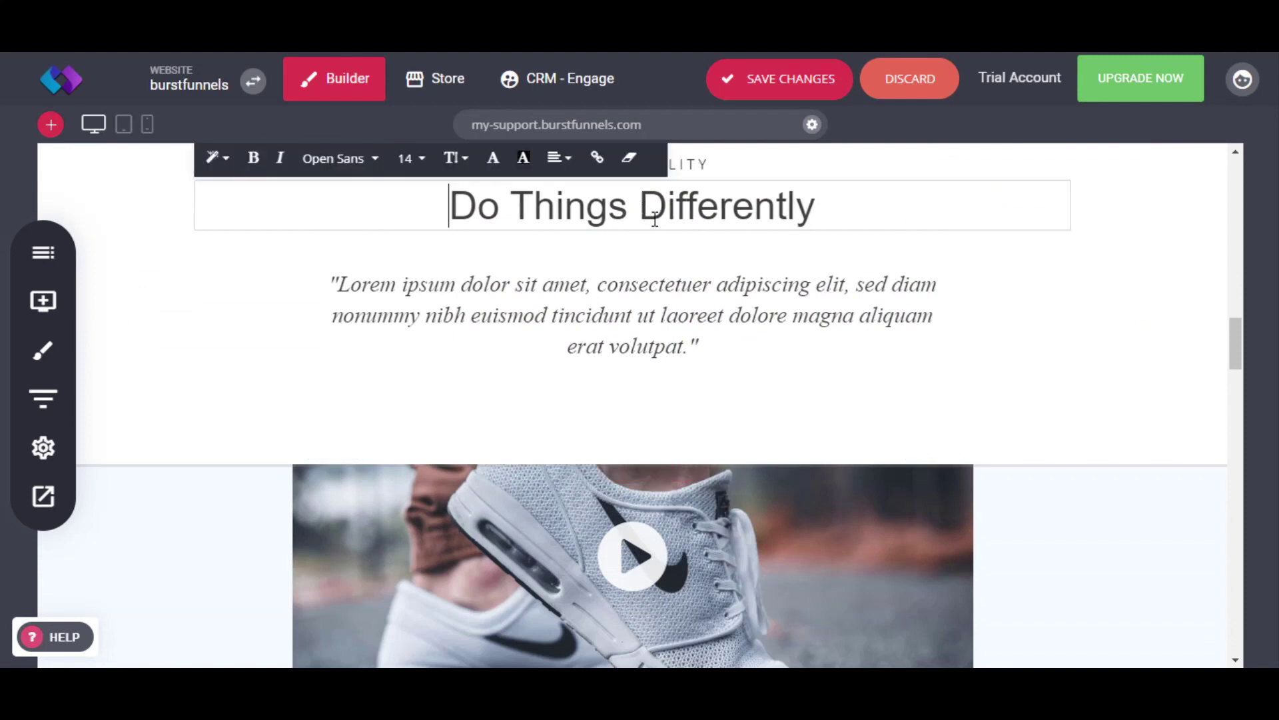
double_click(655, 219)
triple_click(655, 220)
type("m")
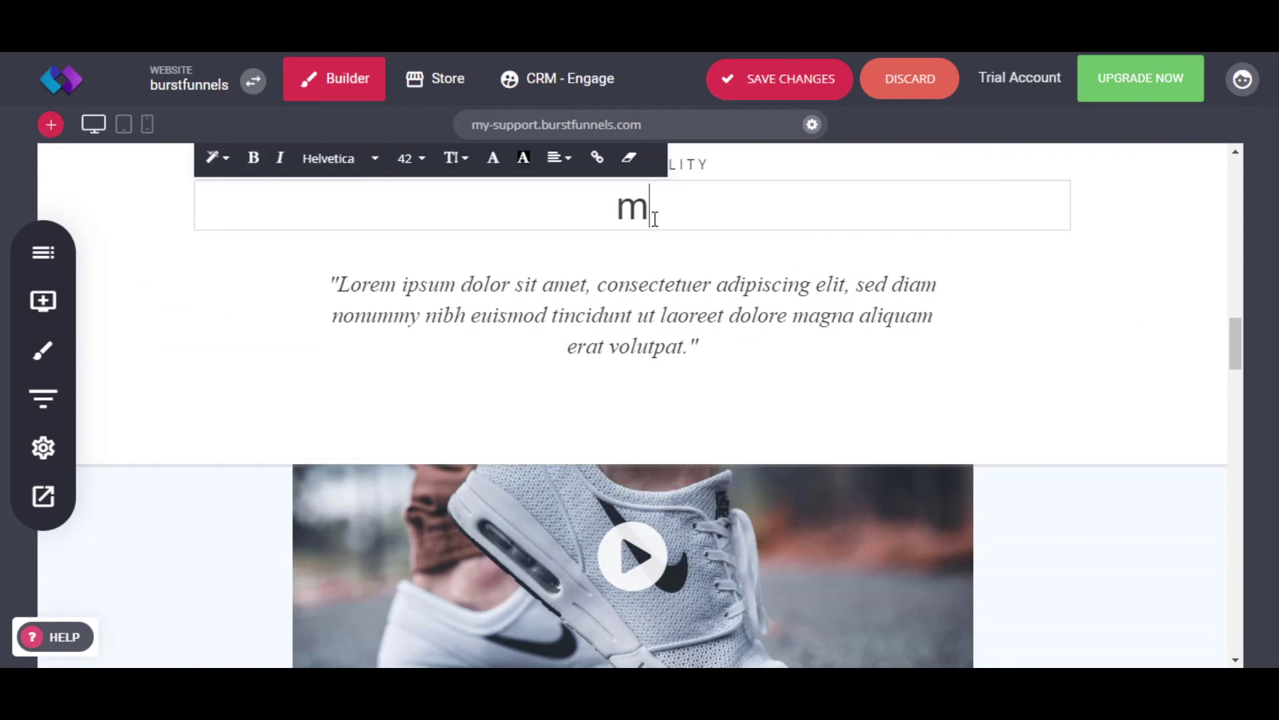
type("y heading")
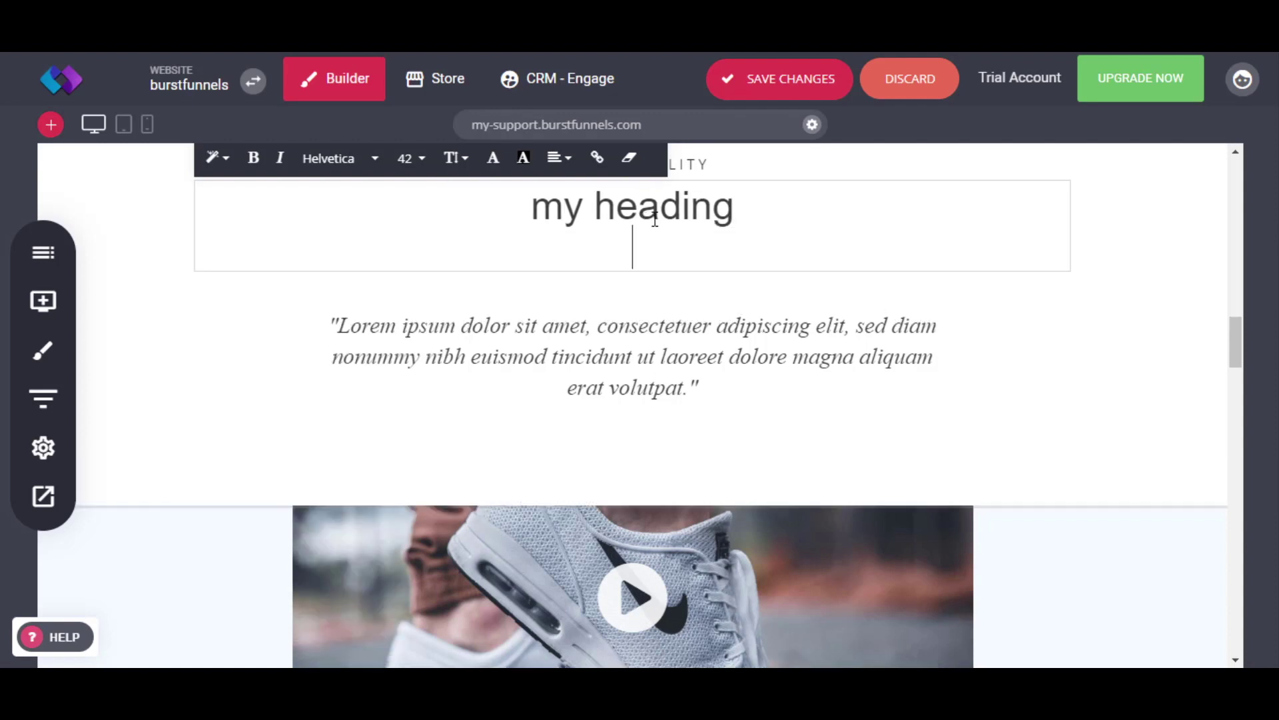
Open the settings of the sneaker video to view its source and thumbnail options, and close them
scroll(913, 540, "down", 2)
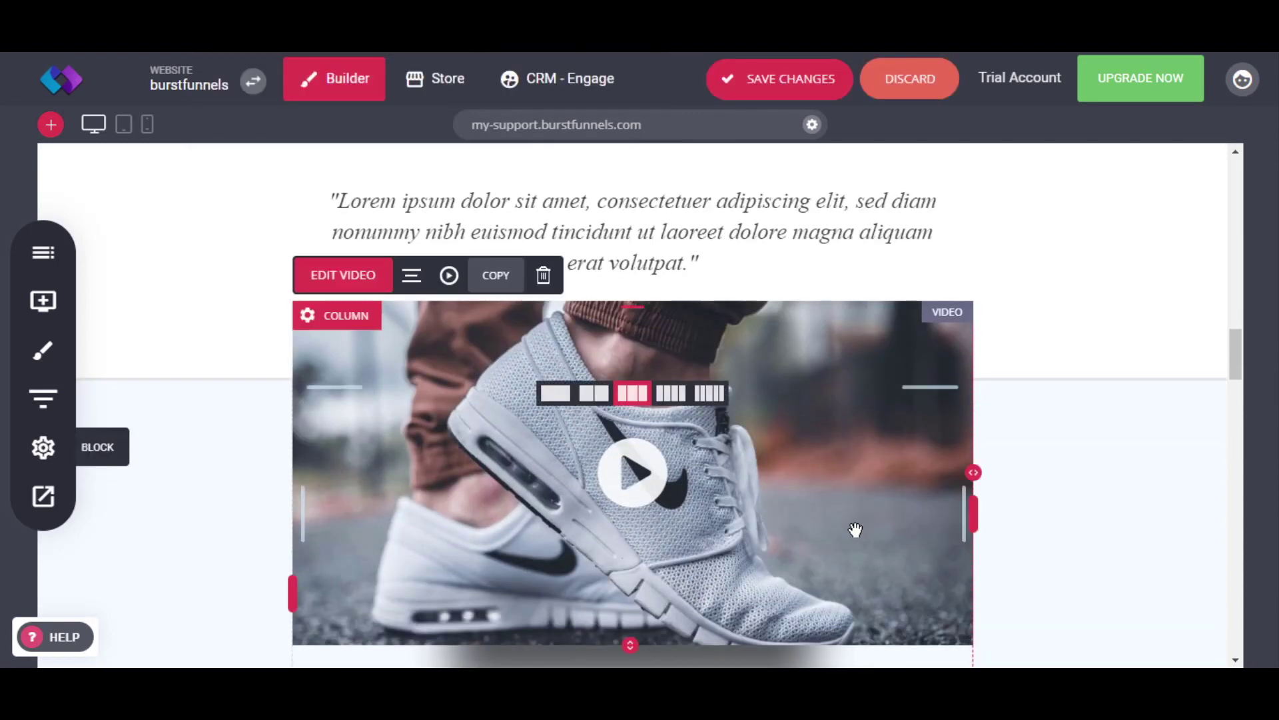
left_click(854, 531)
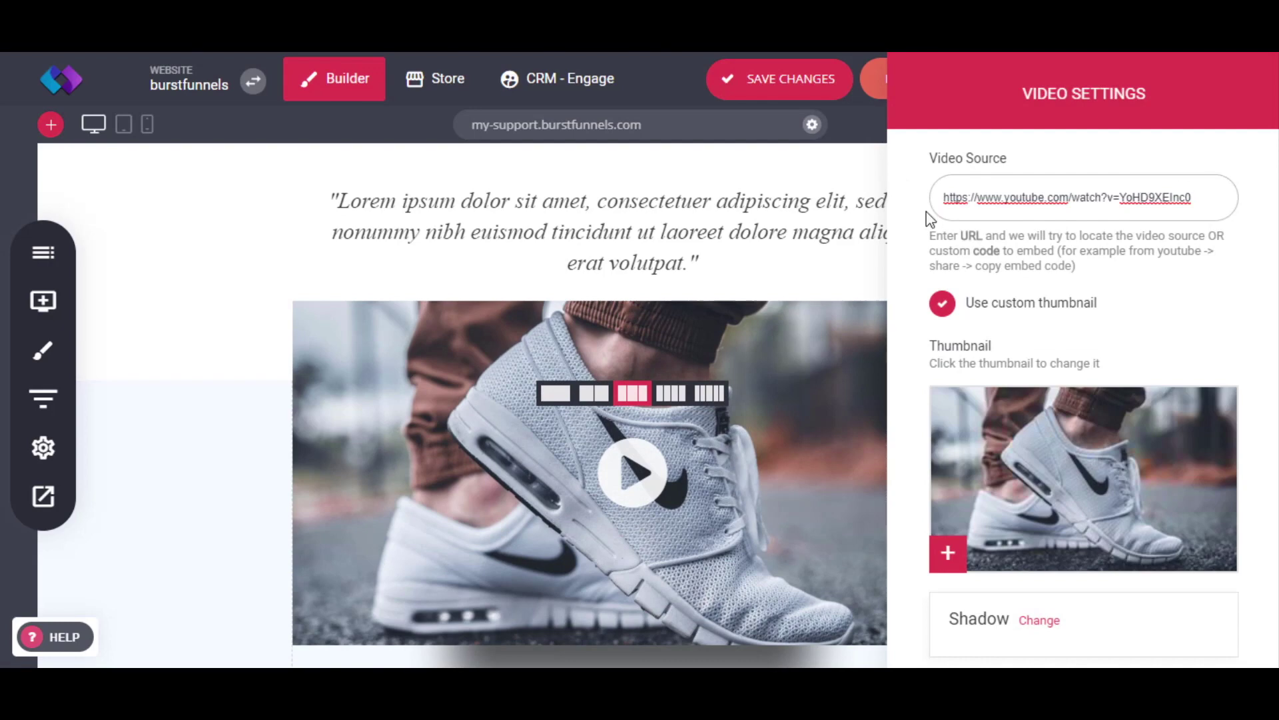
left_click(254, 403)
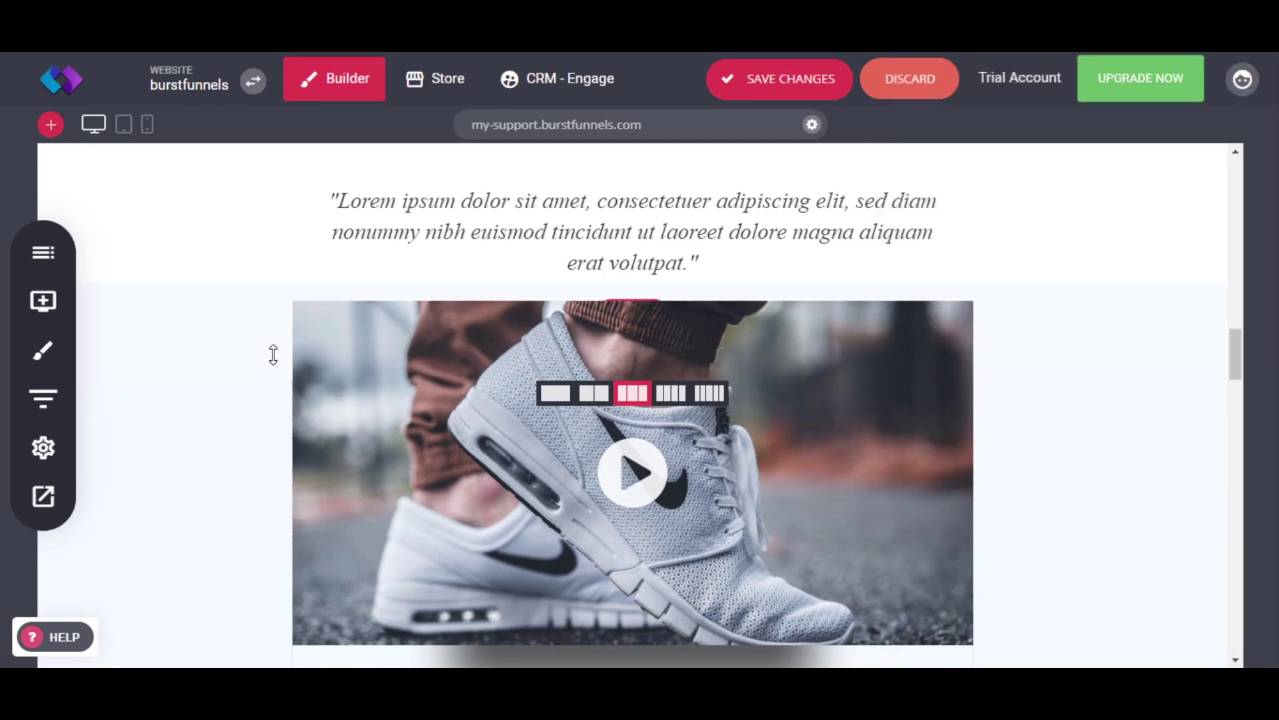
scroll(498, 405, "down", 3)
scroll(497, 405, "up", 3)
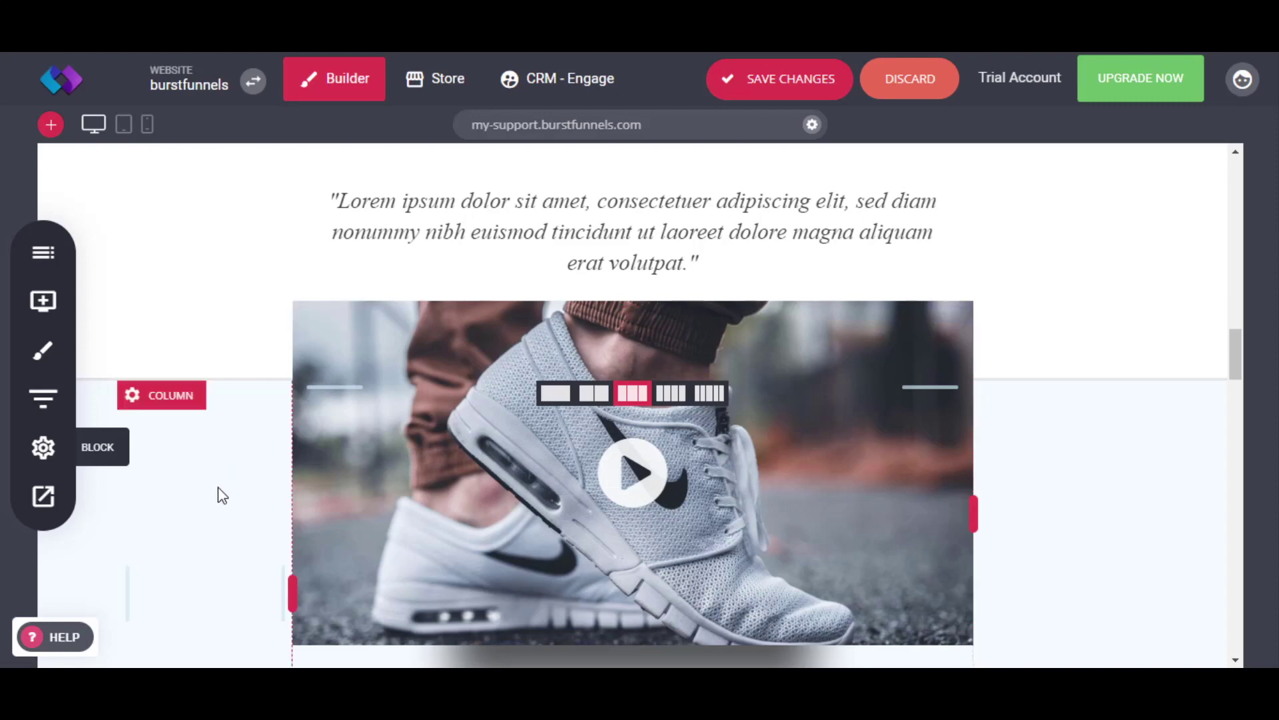
Switch the page to the mobile view, discarding the unsaved changes
left_click(148, 127)
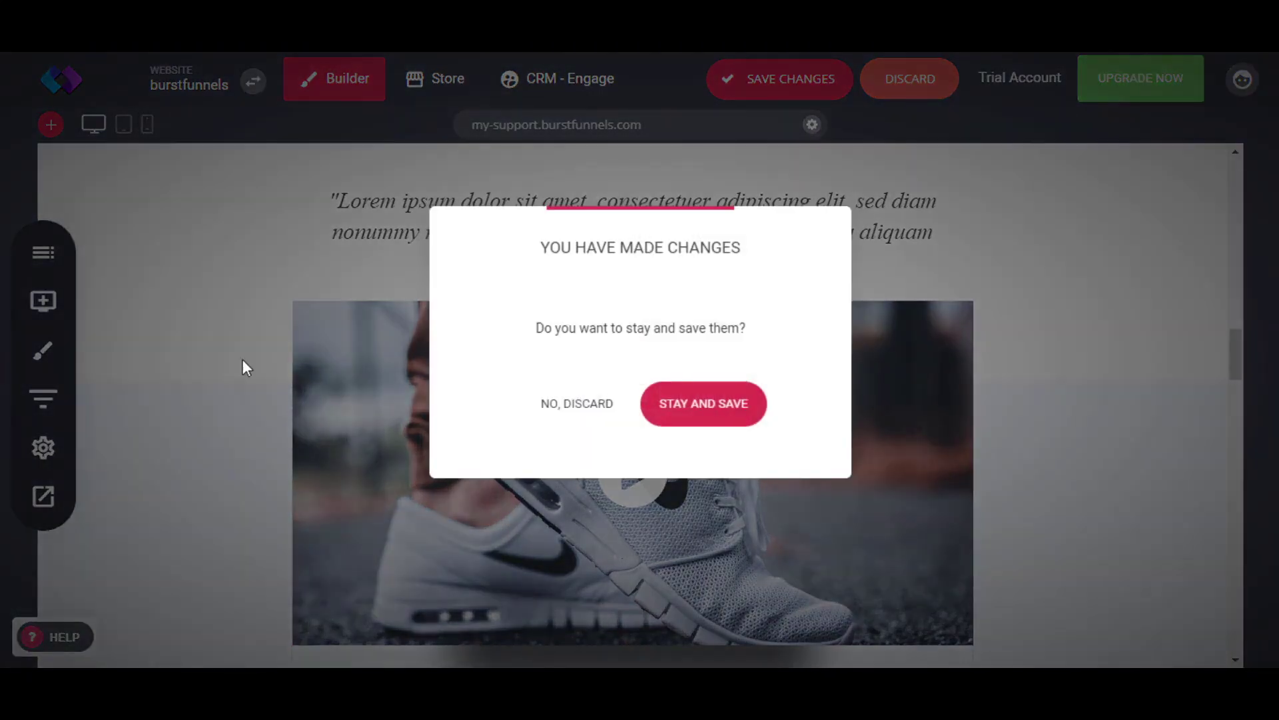
left_click(676, 419)
left_click(147, 126)
left_click(585, 404)
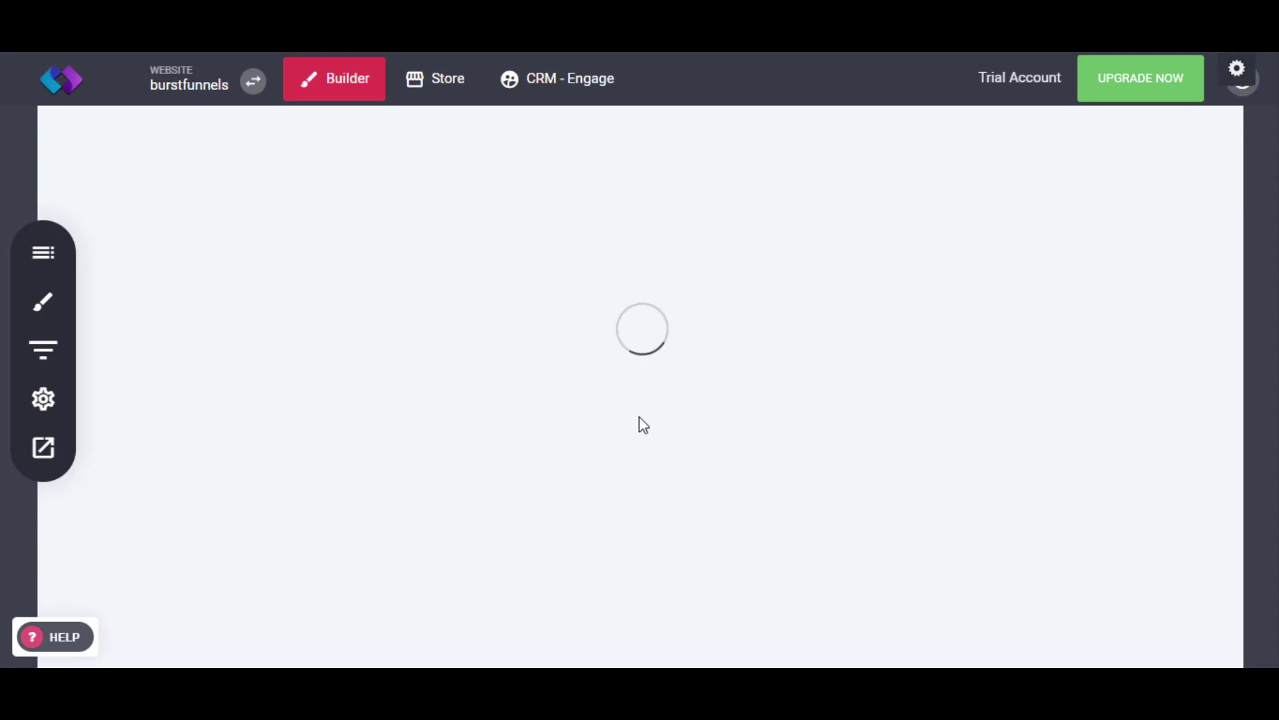
Examine how the property listings, agents and testimonials are laid out in the mobile view
scroll(633, 419, "down", 3)
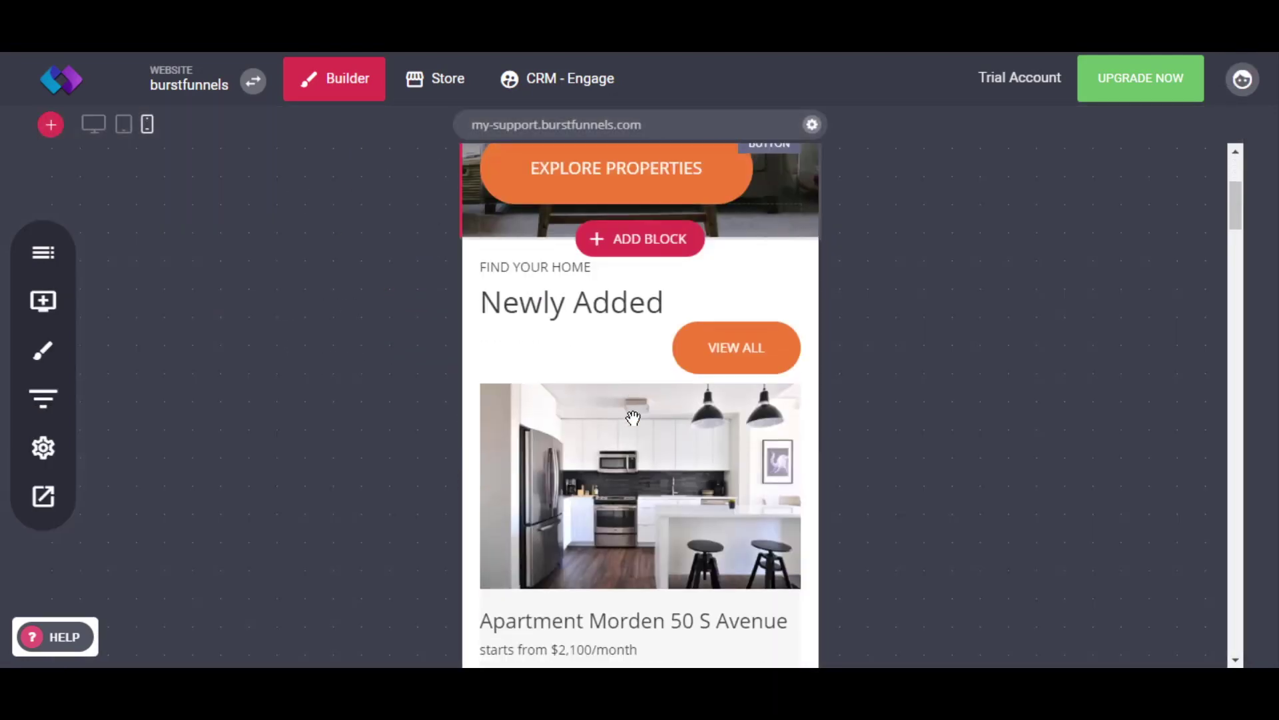
scroll(630, 411, "down", 2)
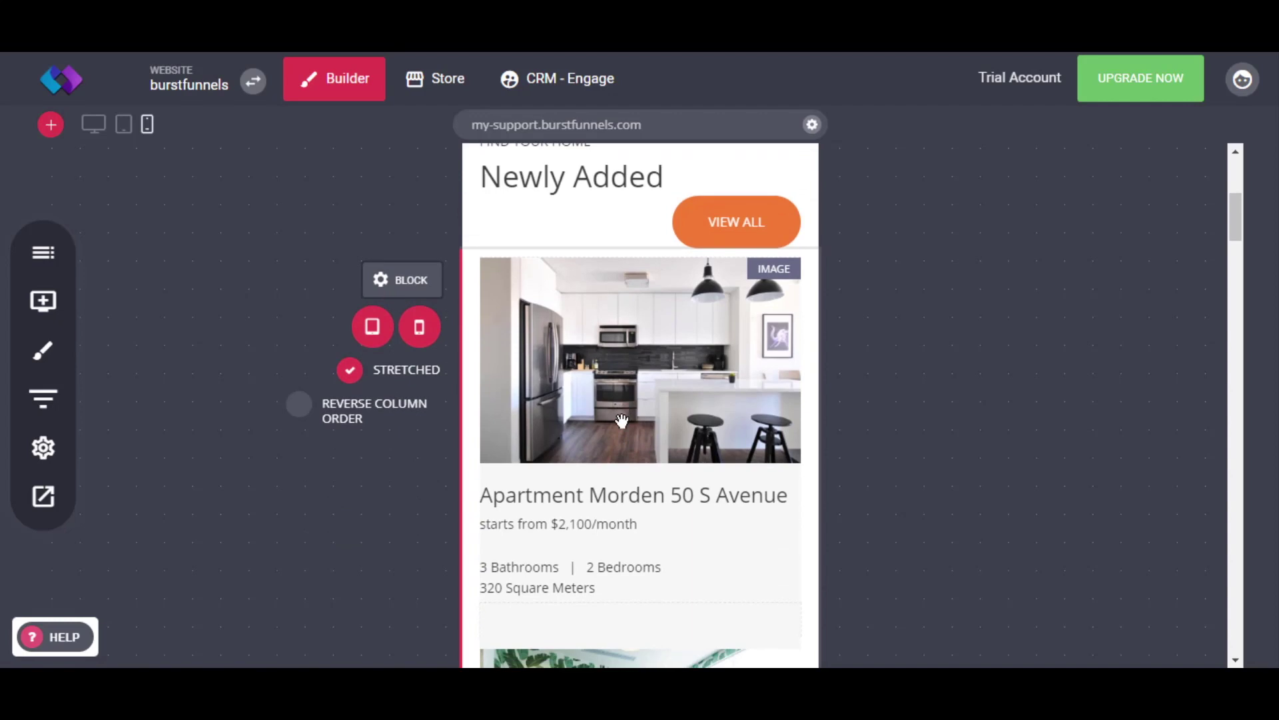
scroll(621, 418, "down", 3)
scroll(617, 420, "down", 5)
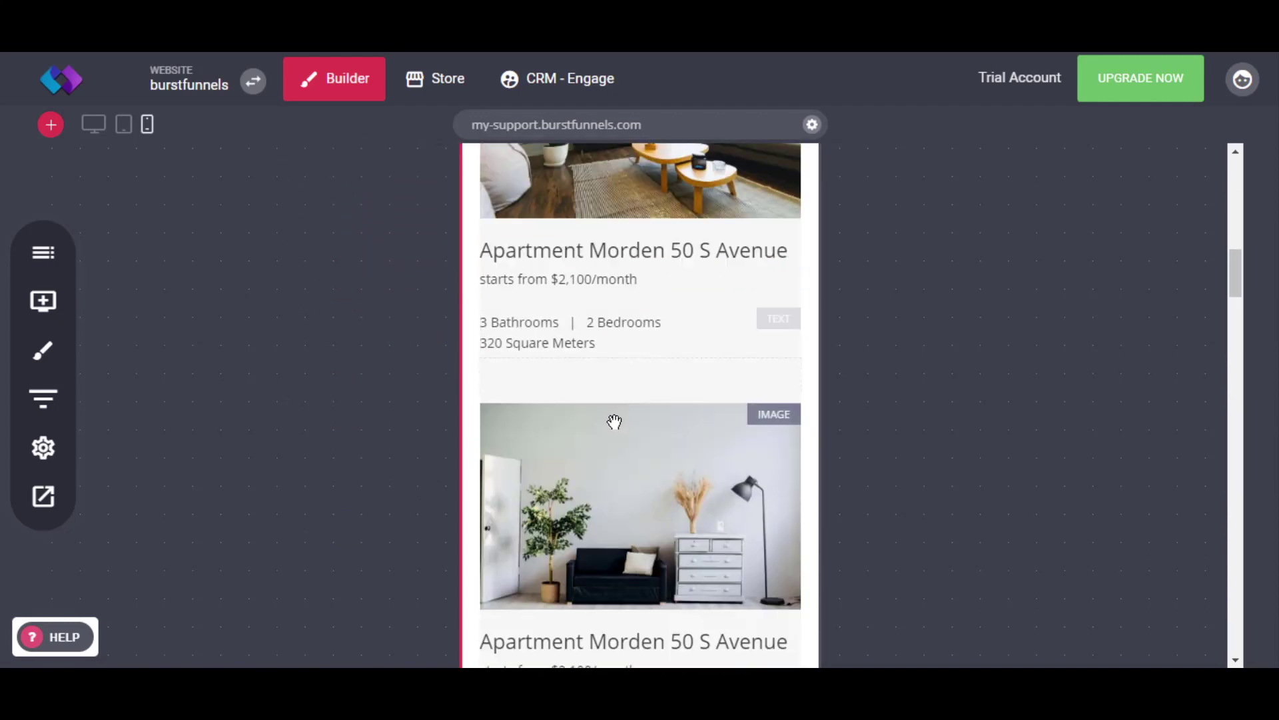
scroll(614, 421, "down", 10)
scroll(612, 419, "down", 9)
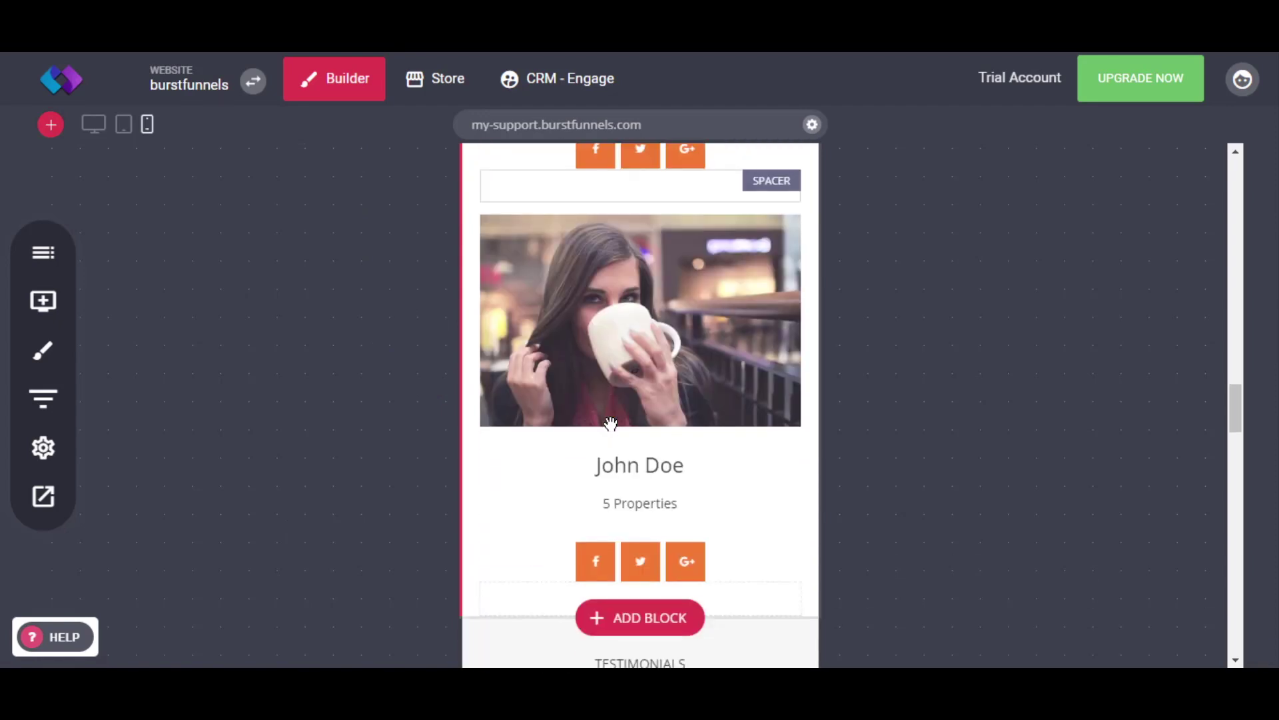
scroll(611, 424, "down", 10)
scroll(611, 424, "down", 2)
scroll(611, 426, "up", 8)
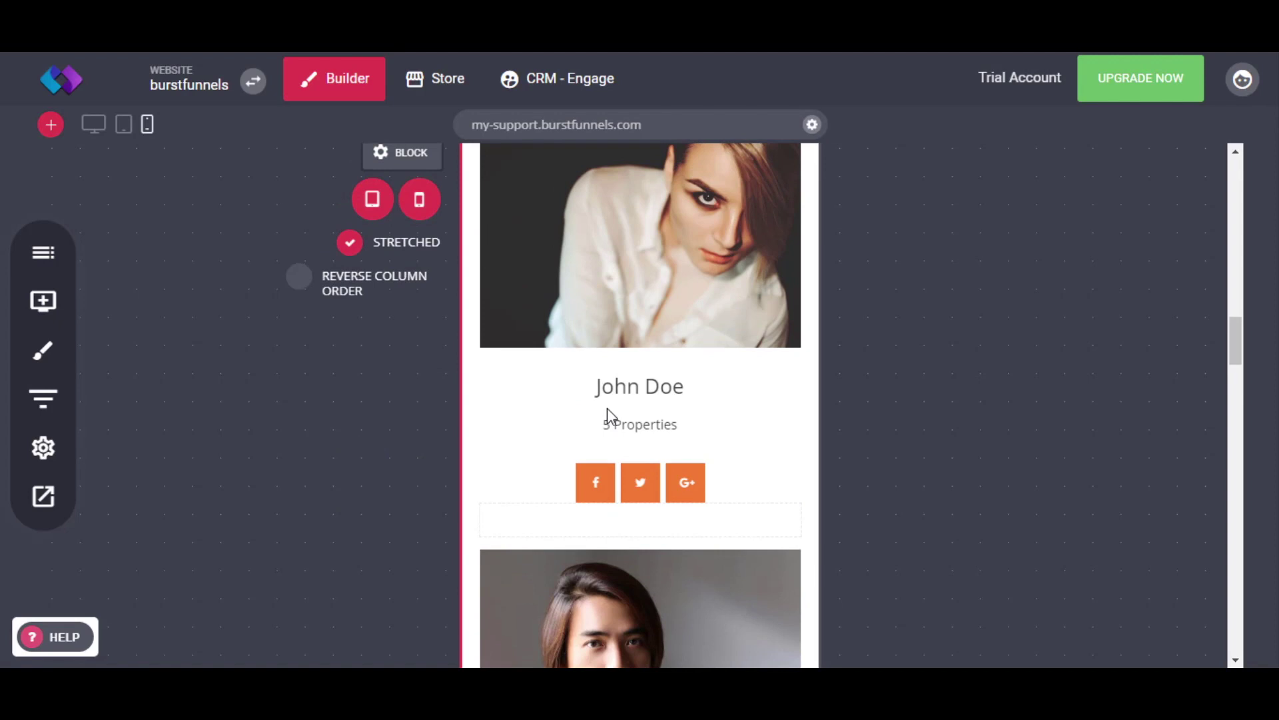
scroll(607, 416, "up", 10)
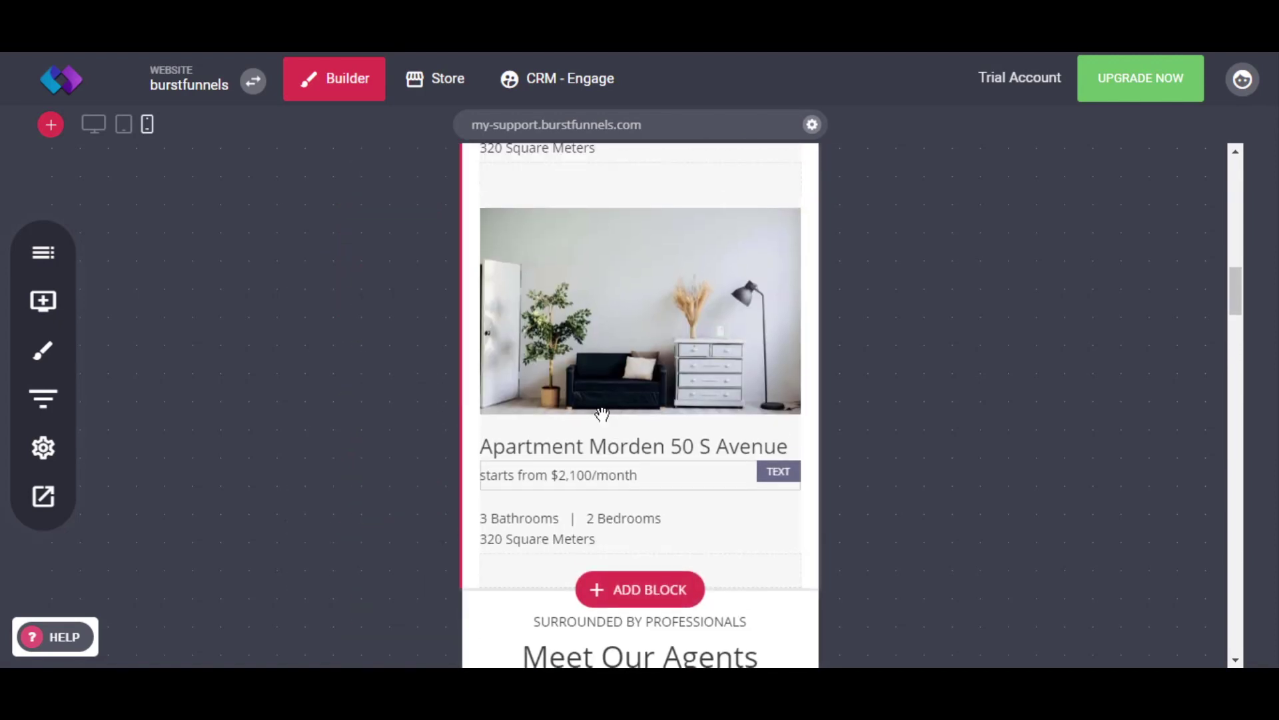
Return to the desktop view and try to reposition the "Find Your Perfect Home" heading in the hero block
left_click(93, 124)
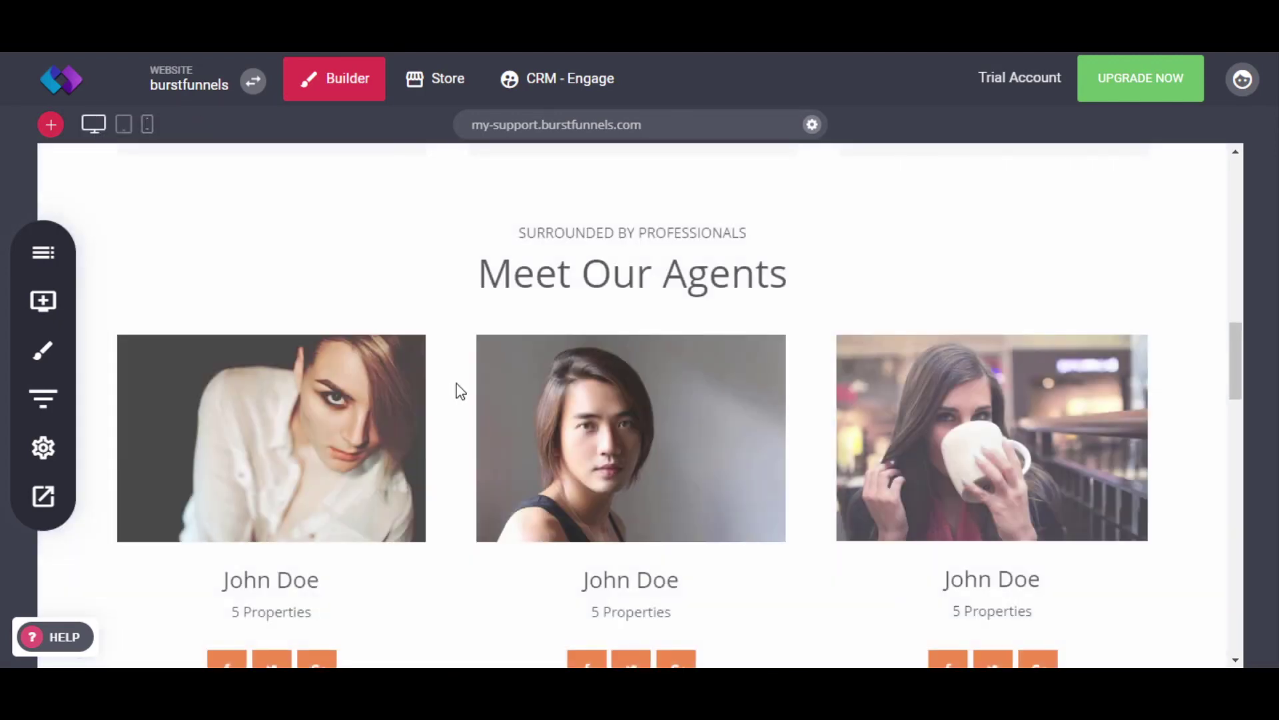
scroll(579, 391, "up", 10)
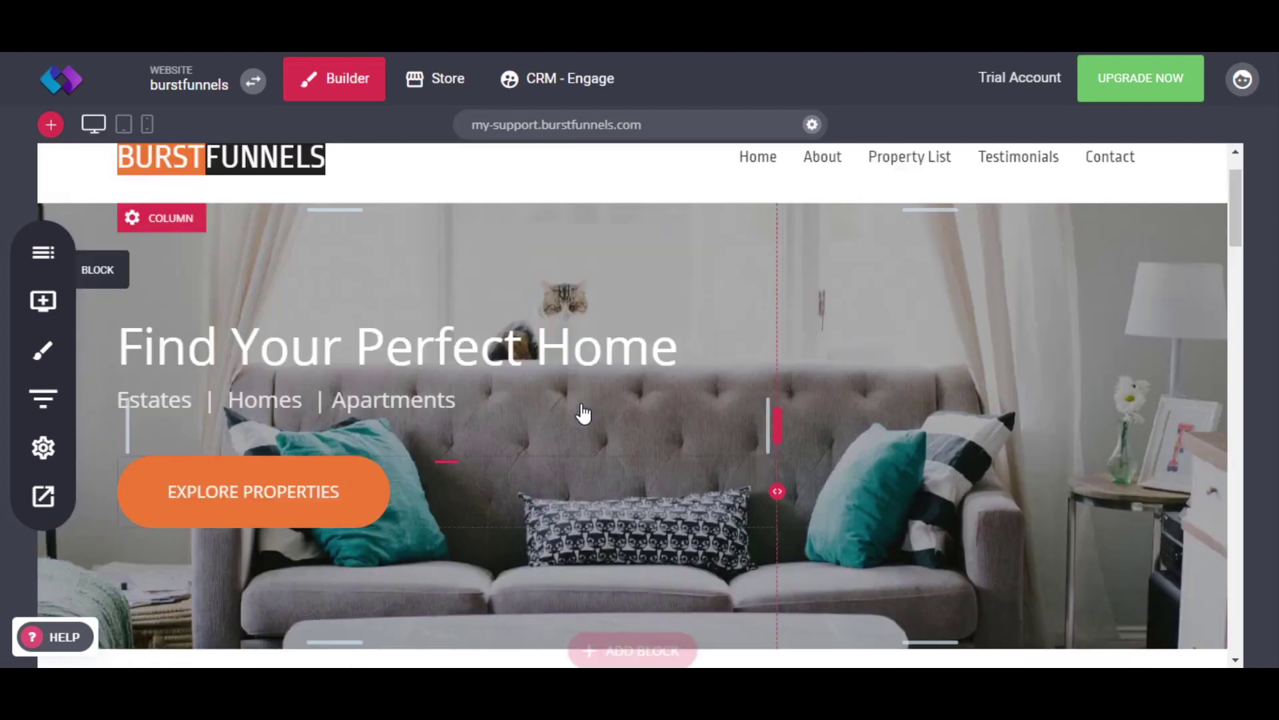
scroll(497, 442, "down", 2)
left_click_drag(388, 275, 374, 240)
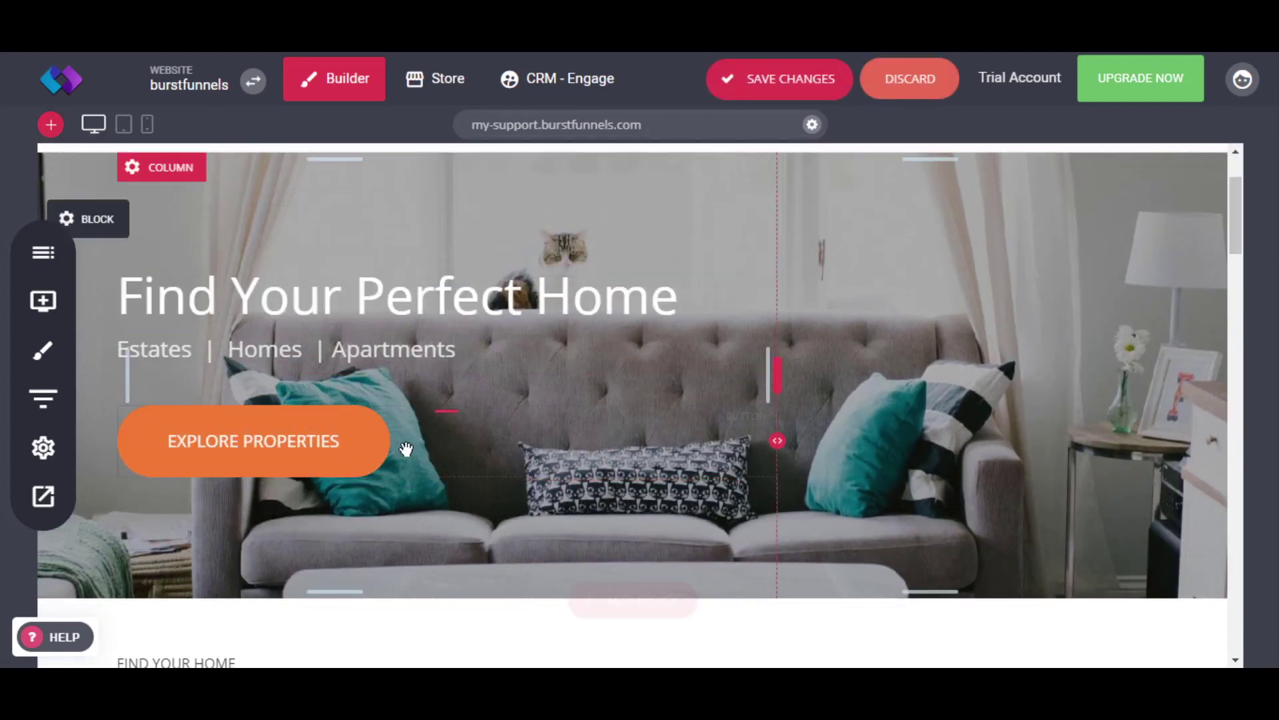
Browse the full list of widgets available to add to the page, and close it
scroll(407, 447, "up", 2)
scroll(301, 438, "down", 5)
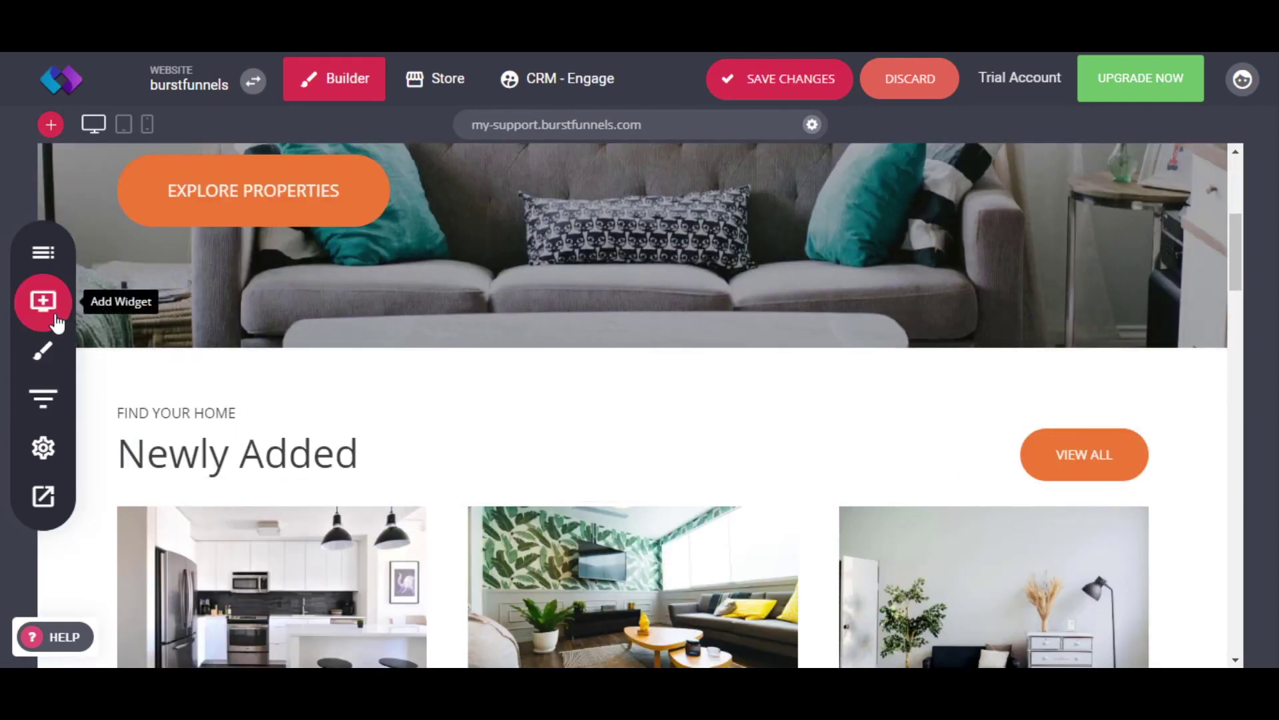
left_click(43, 301)
scroll(159, 300, "down", 3)
scroll(158, 306, "down", 10)
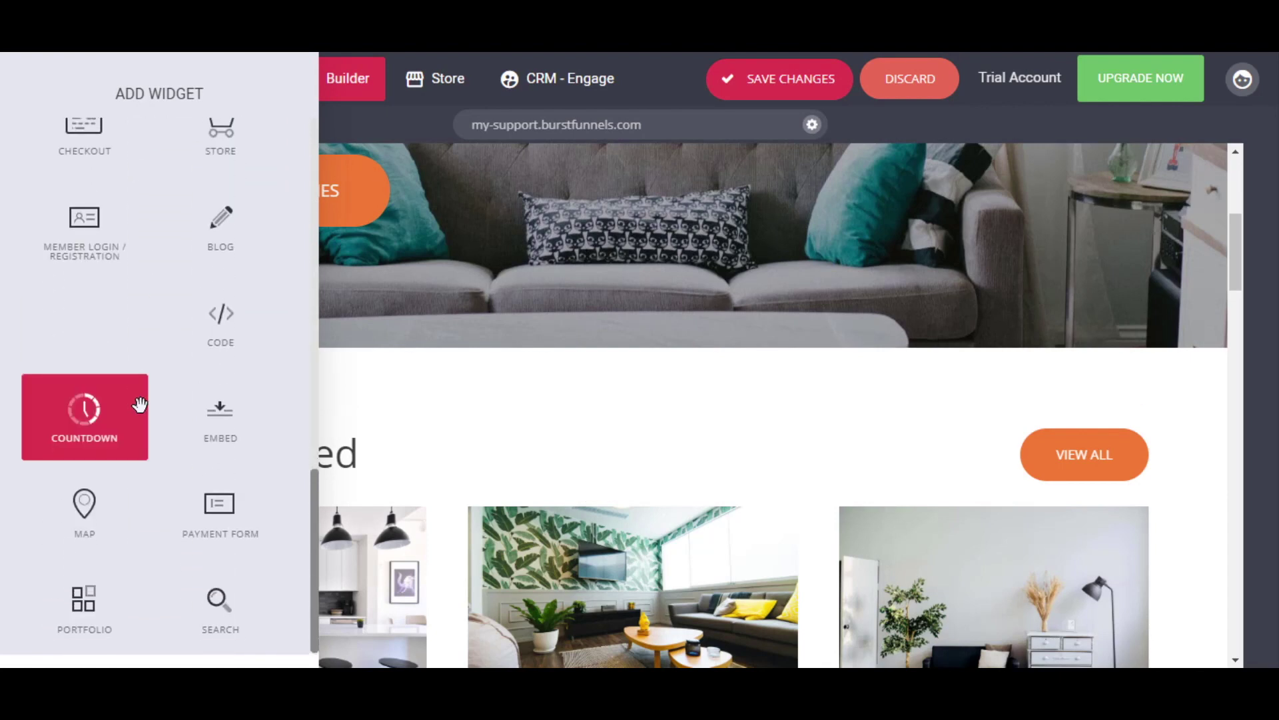
scroll(149, 400, "up", 10)
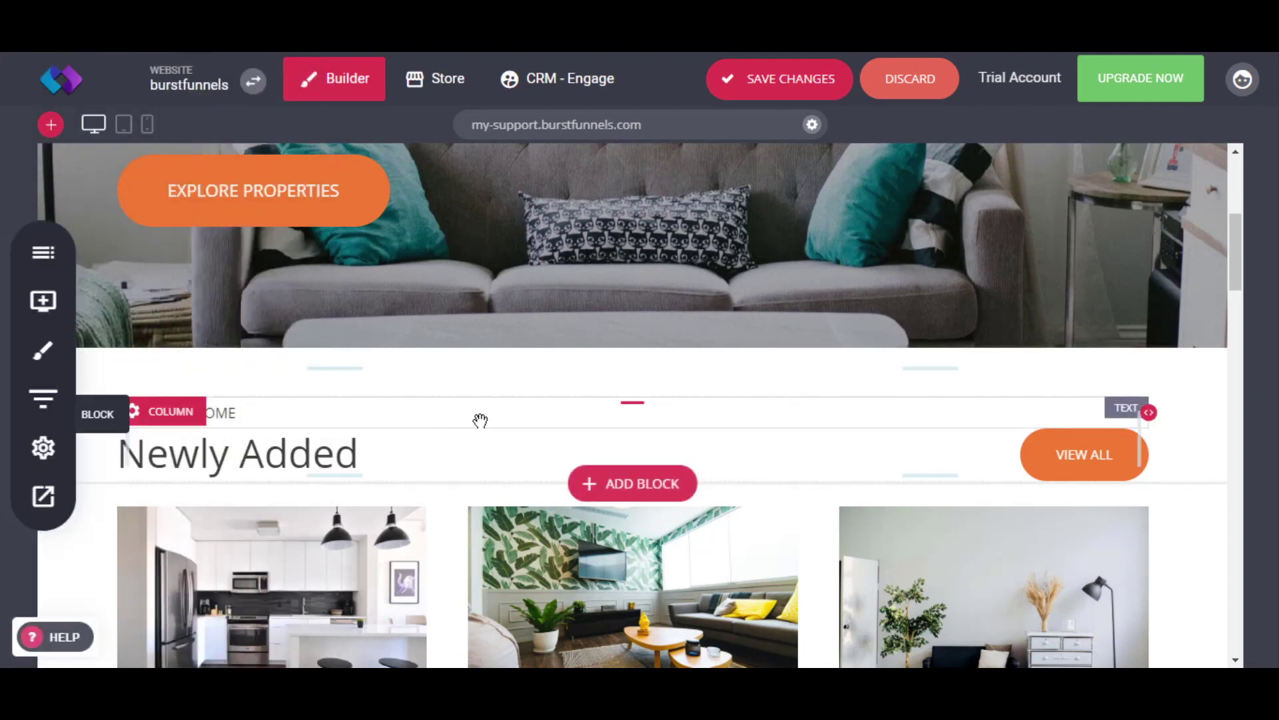
Browse ready-made block categories such as Services, Image & Text and Menu / Pricing, and close the library without adding a block
scroll(600, 413, "down", 2)
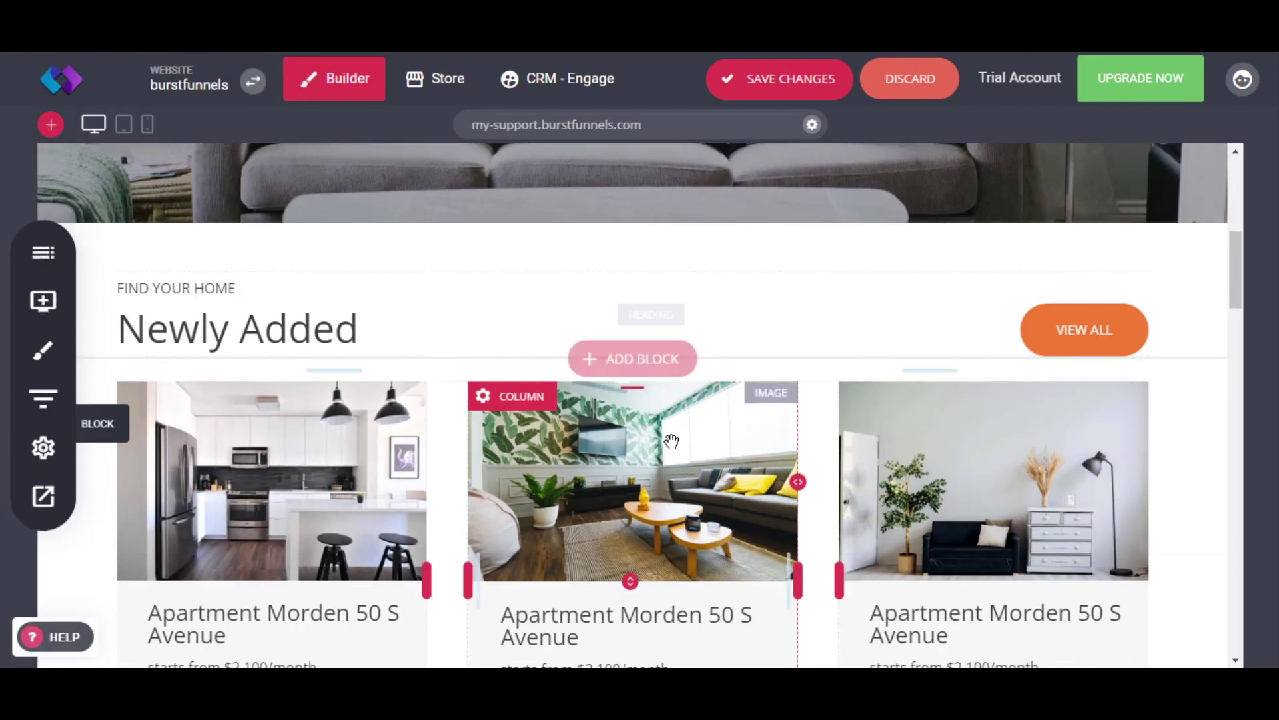
left_click(610, 353)
left_click(171, 244)
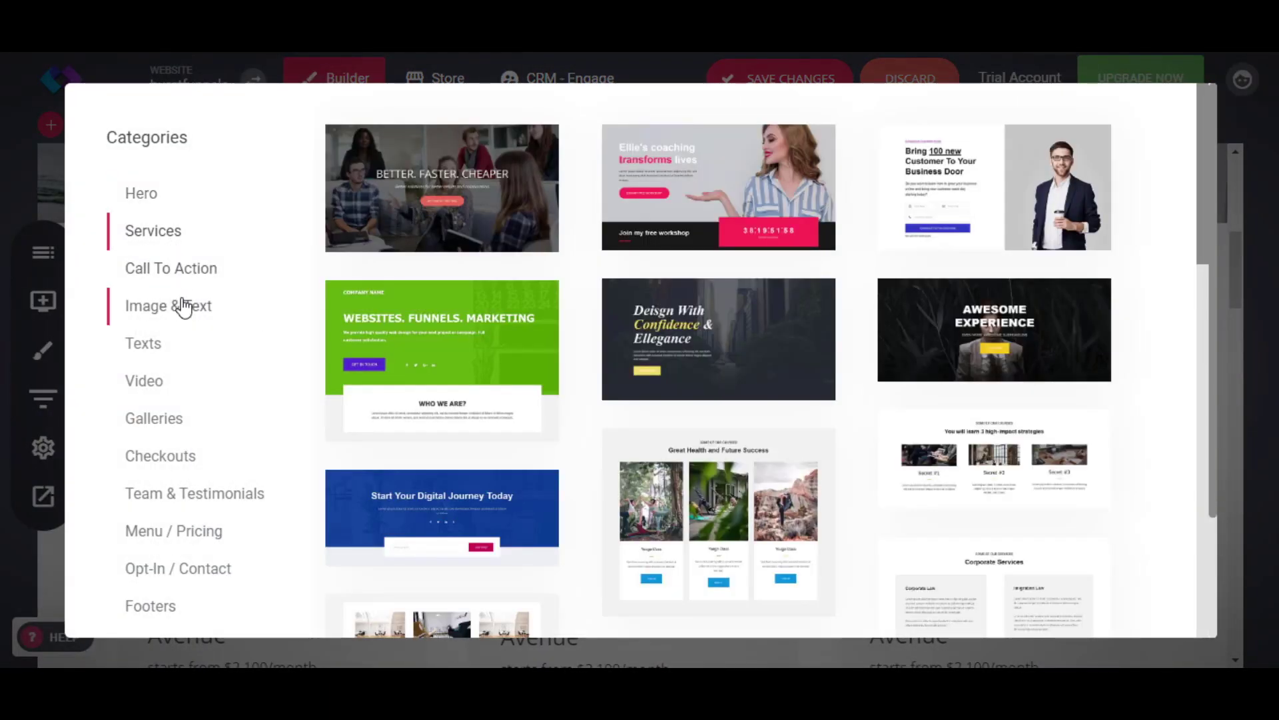
left_click(182, 304)
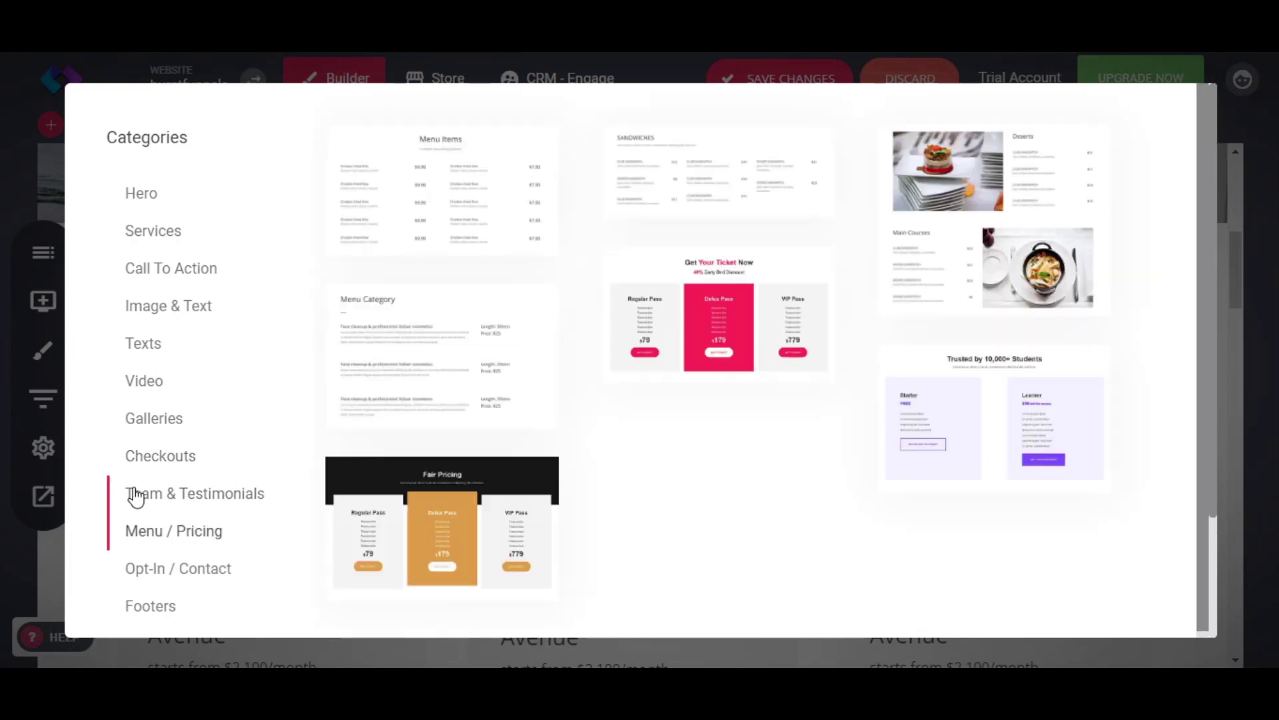
left_click(60, 538)
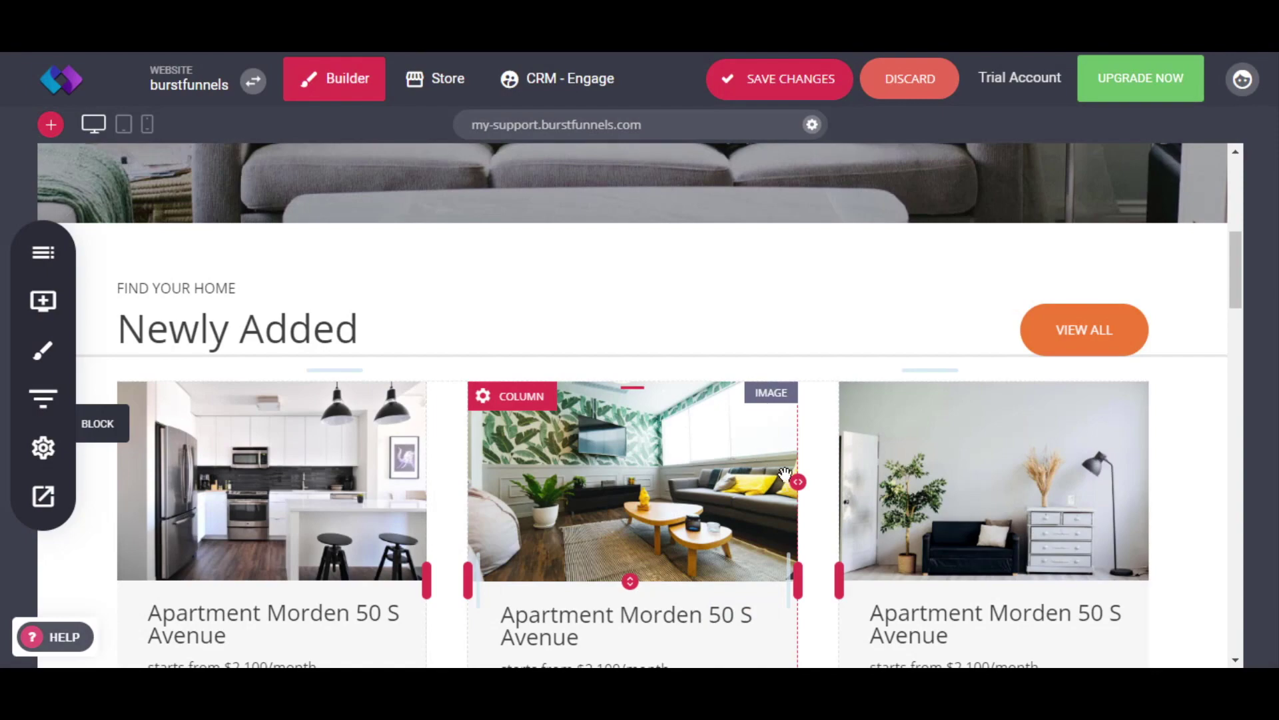
scroll(662, 441, "down", 15)
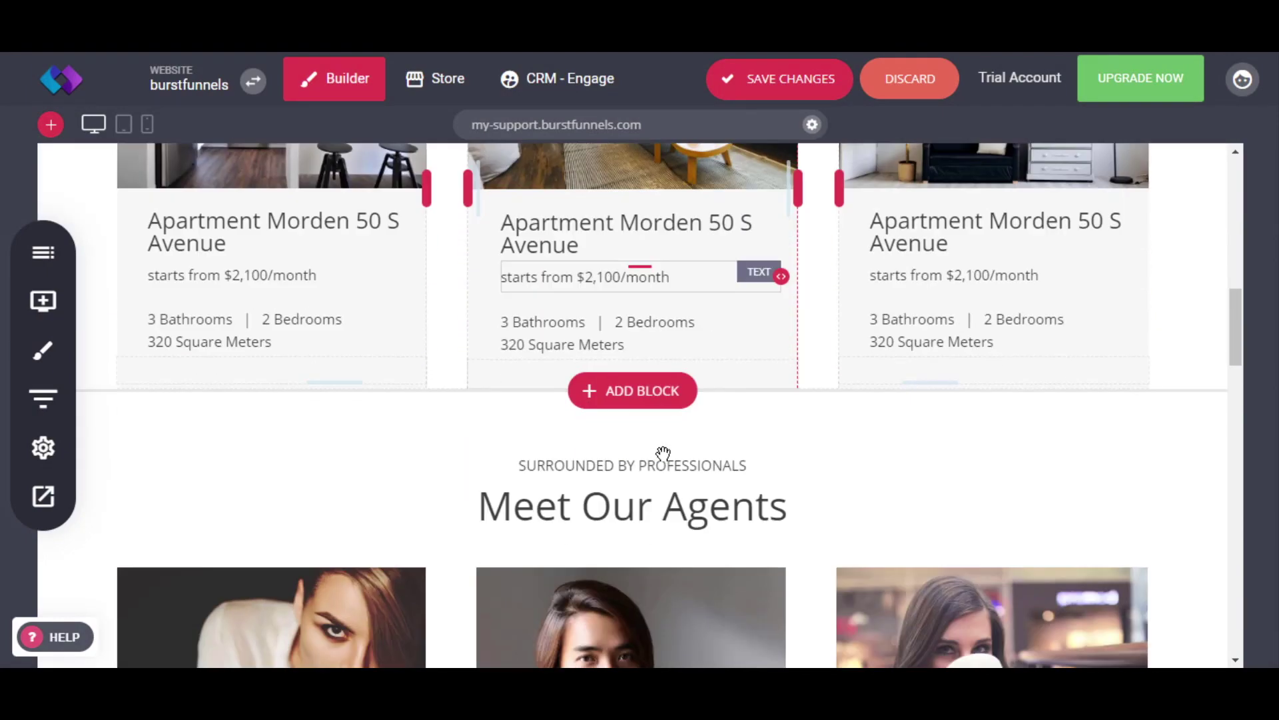
scroll(655, 466, "up", 15)
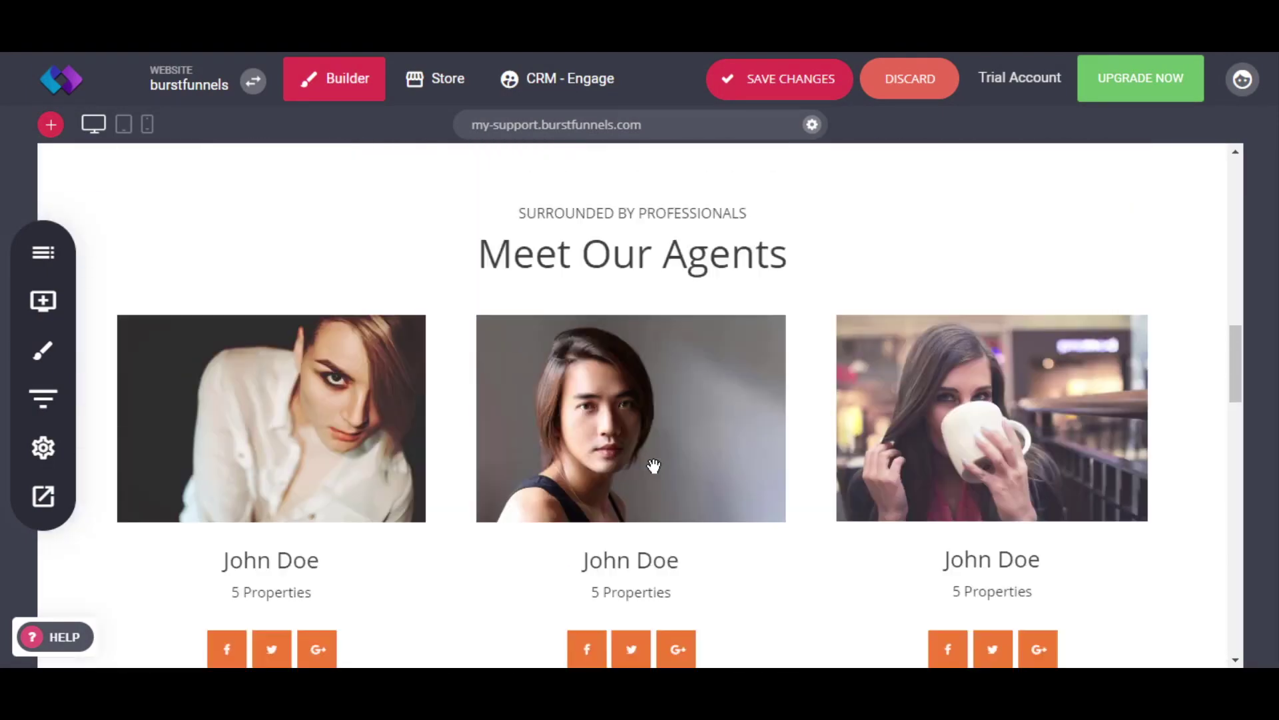
scroll(655, 466, "up", 4)
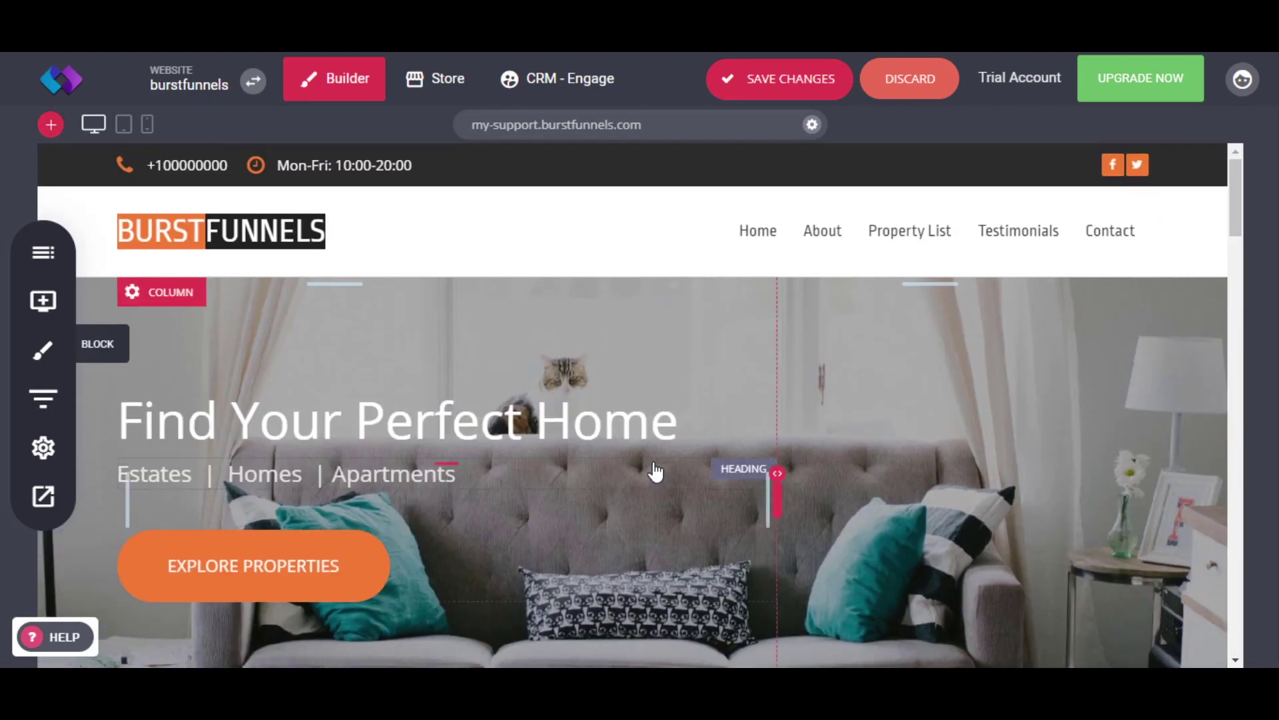